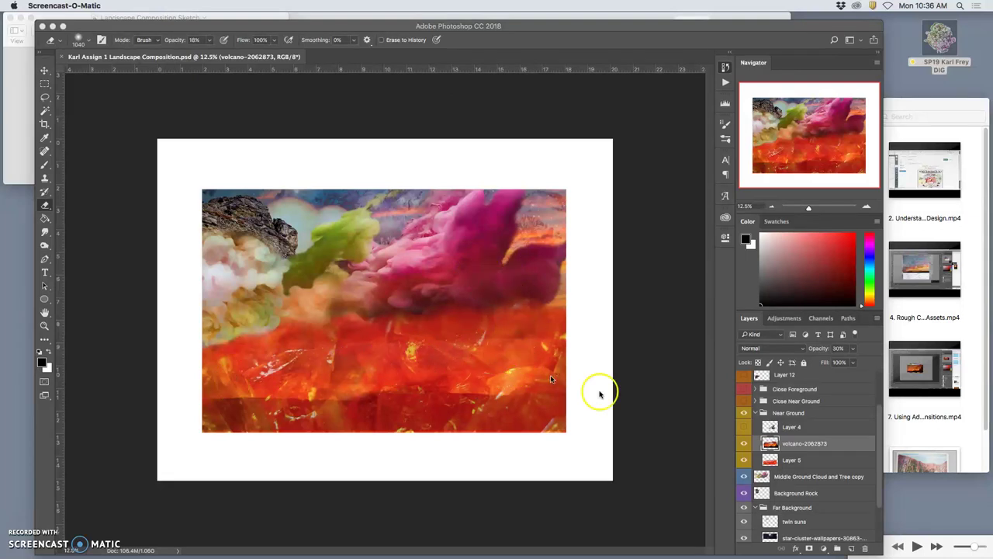
Toggle the volcano layer and Layer 5 on and off to compare the composite.
{"action": "left_click", "coordinate": [744, 444]}
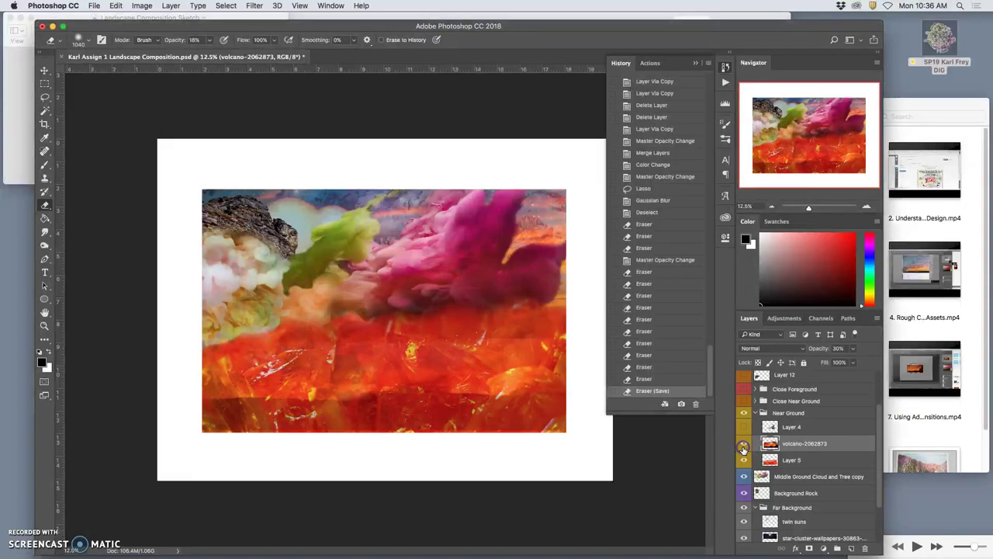
{"action": "left_click", "coordinate": [743, 447]}
{"action": "left_click", "coordinate": [744, 460]}
{"action": "left_click", "coordinate": [744, 460]}
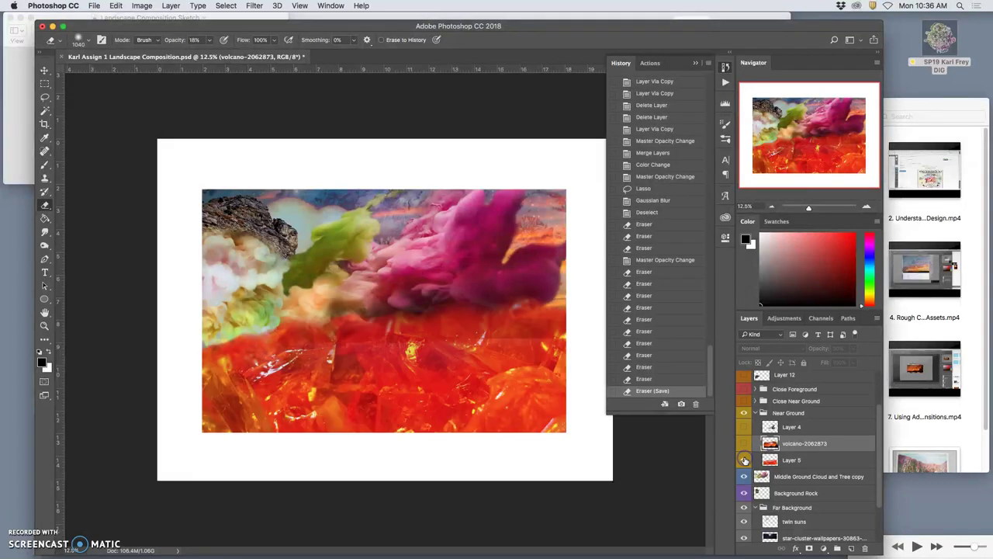
{"action": "left_click", "coordinate": [809, 460]}
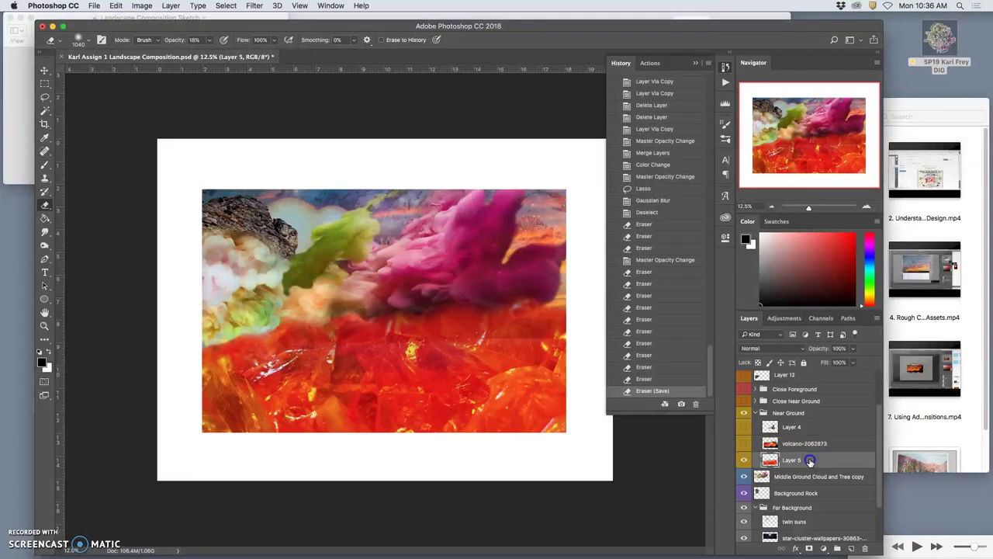
{"action": "left_click", "coordinate": [743, 443]}
Select volcano-2062873 and compare the composite with and without it.
{"action": "left_click", "coordinate": [790, 443]}
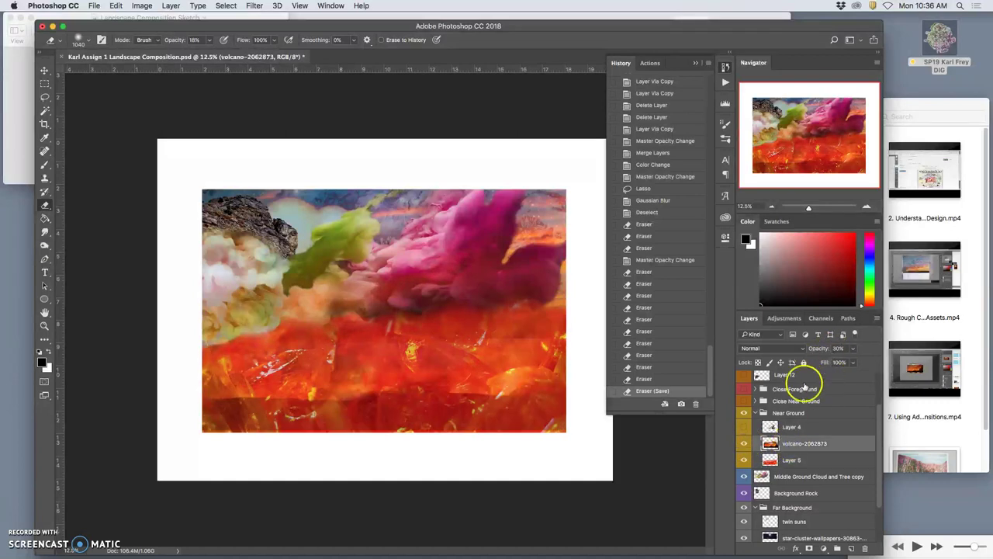
{"action": "left_click", "coordinate": [742, 444]}
{"action": "left_click", "coordinate": [743, 444]}
{"action": "left_click", "coordinate": [743, 444]}
{"action": "left_click", "coordinate": [743, 444]}
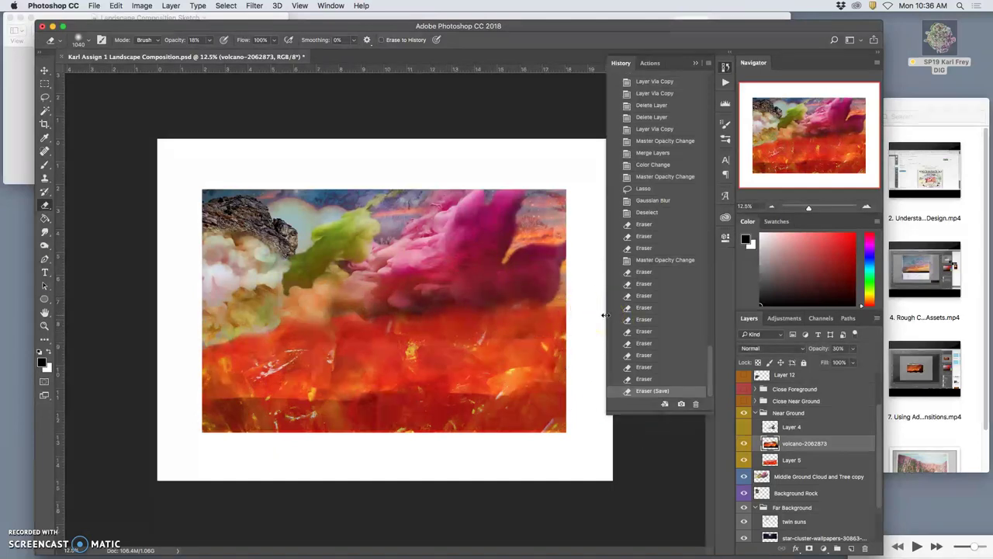
{"action": "left_click", "coordinate": [730, 431]}
{"action": "left_click", "coordinate": [745, 443]}
{"action": "left_click", "coordinate": [745, 443]}
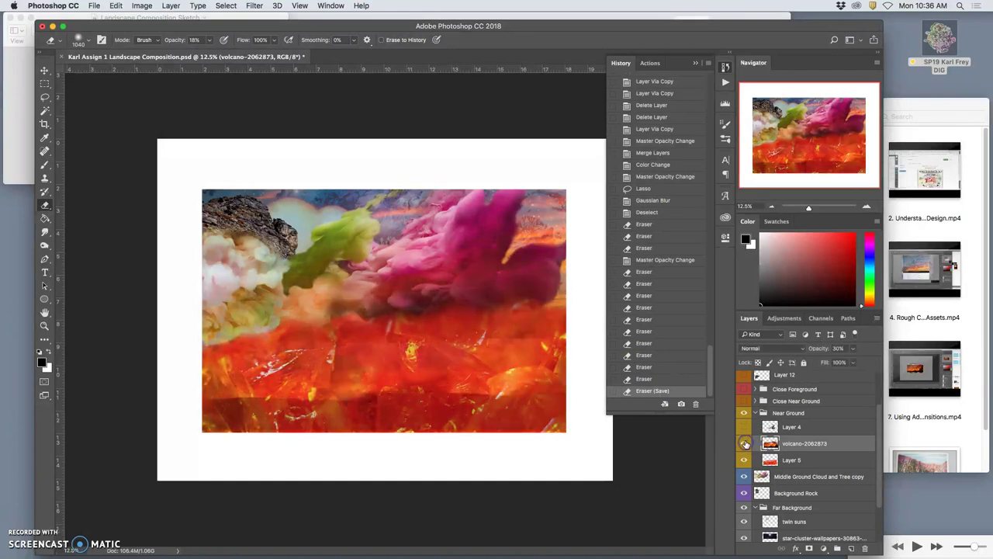
Erase part of the volcano lava at 18% opacity and check the result against the hidden layer.
{"action": "mouse_move", "coordinate": [487, 256]}
{"action": "left_mouse_down"}
{"action": "mouse_move", "coordinate": [477, 284]}
{"action": "mouse_move", "coordinate": [464, 289]}
{"action": "mouse_move", "coordinate": [493, 273]}
{"action": "mouse_move", "coordinate": [512, 278]}
{"action": "mouse_move", "coordinate": [466, 268]}
{"action": "mouse_move", "coordinate": [453, 250]}
{"action": "mouse_move", "coordinate": [430, 271]}
{"action": "mouse_move", "coordinate": [319, 277]}
{"action": "mouse_move", "coordinate": [304, 307]}
{"action": "mouse_move", "coordinate": [396, 301]}
{"action": "mouse_move", "coordinate": [303, 300]}
{"action": "left_mouse_up"}
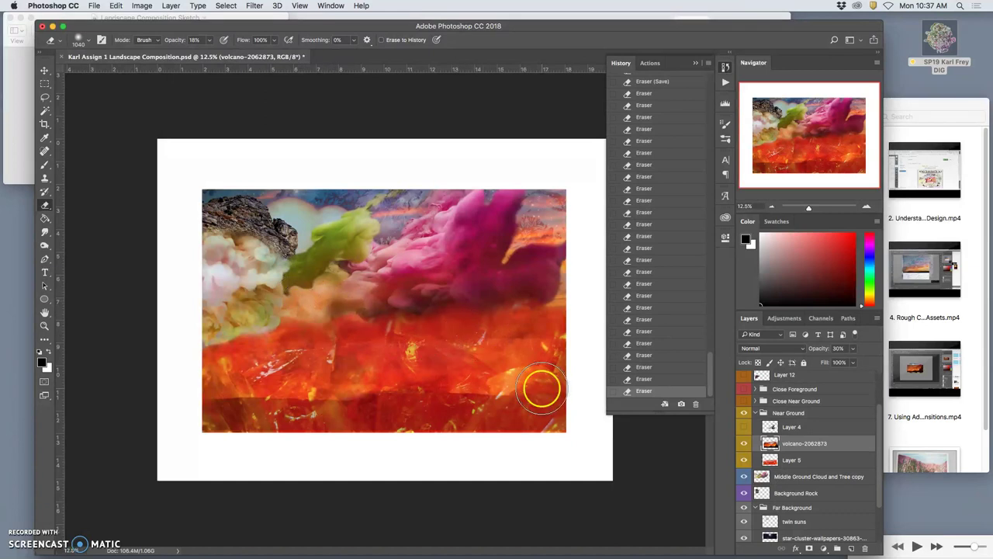
{"action": "left_click", "coordinate": [744, 446]}
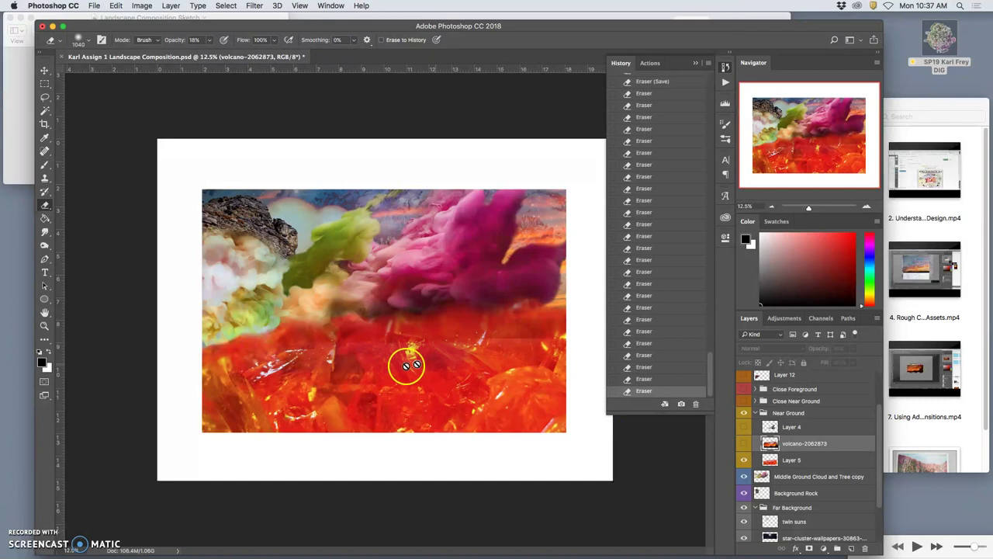
{"action": "left_click", "coordinate": [744, 446]}
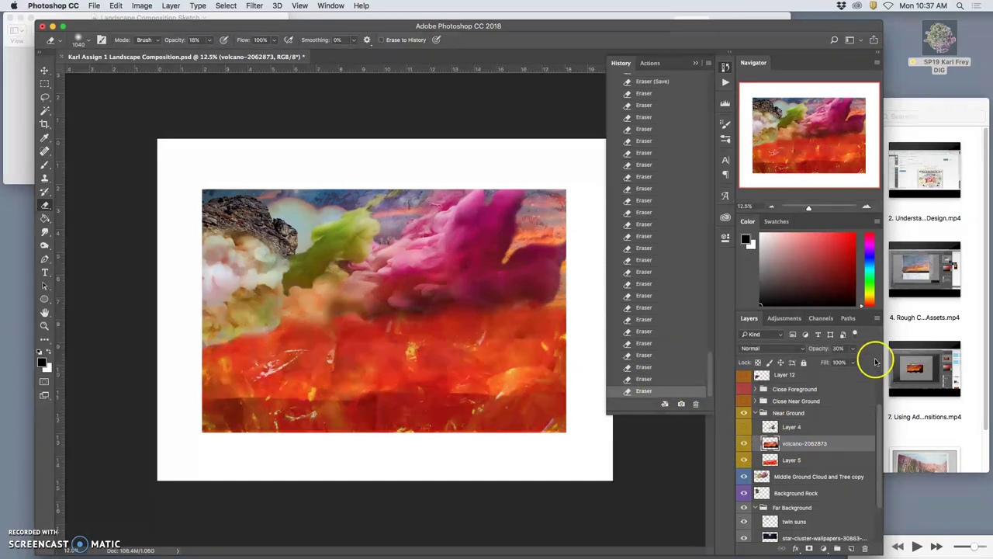
Apply Levels to volcano-2062873 with midtone gamma 1.31 and output black 17.
{"action": "left_click", "coordinate": [142, 6]}
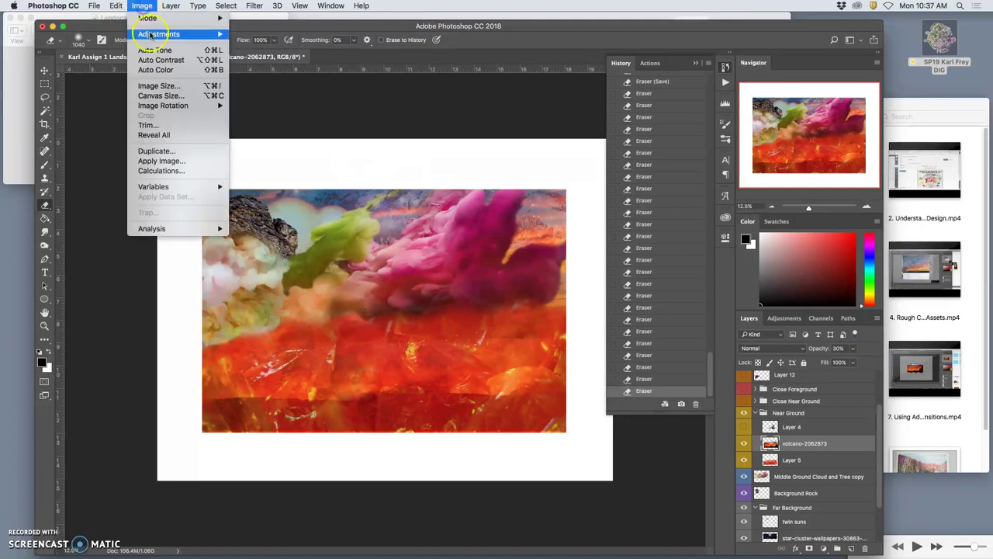
{"action": "mouse_move", "coordinate": [163, 35]}
{"action": "left_click", "coordinate": [264, 45]}
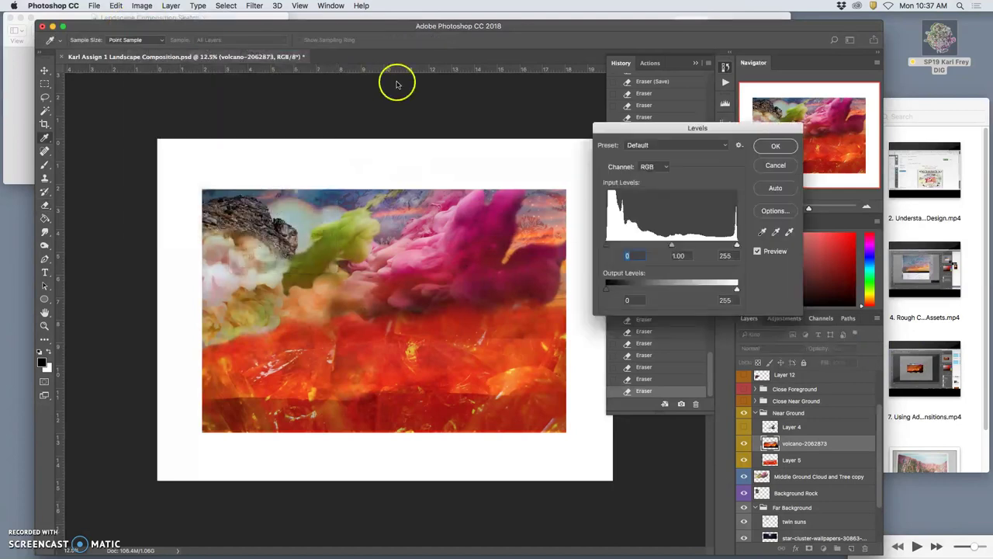
{"action": "mouse_move", "coordinate": [669, 249]}
{"action": "left_mouse_down"}
{"action": "mouse_move", "coordinate": [702, 245]}
{"action": "mouse_move", "coordinate": [613, 244]}
{"action": "mouse_move", "coordinate": [725, 239]}
{"action": "mouse_move", "coordinate": [678, 238]}
{"action": "left_mouse_up"}
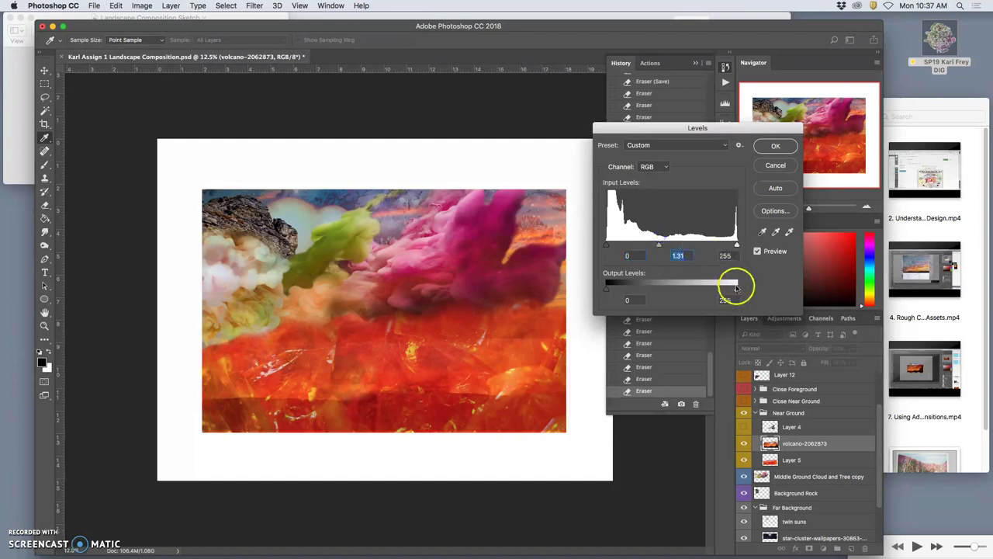
{"action": "left_click_drag", "start_coordinate": [621, 290], "coordinate": [631, 290]}
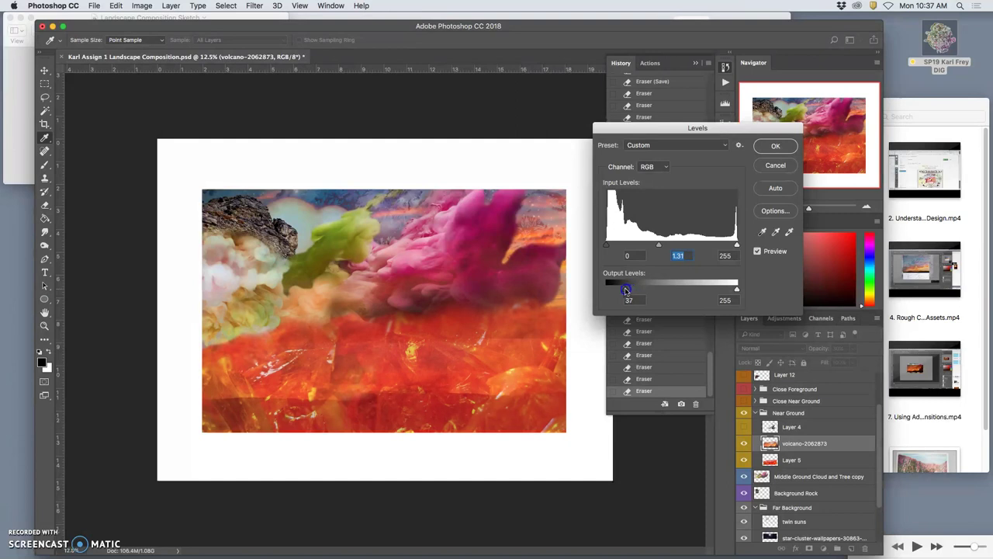
{"action": "left_click_drag", "start_coordinate": [625, 289], "coordinate": [618, 288]}
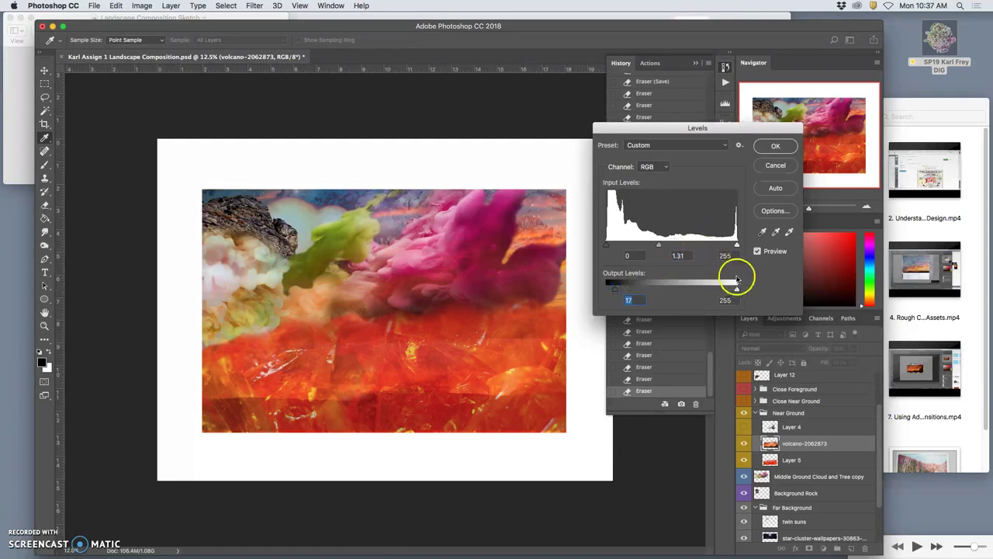
{"action": "left_click", "coordinate": [774, 147]}
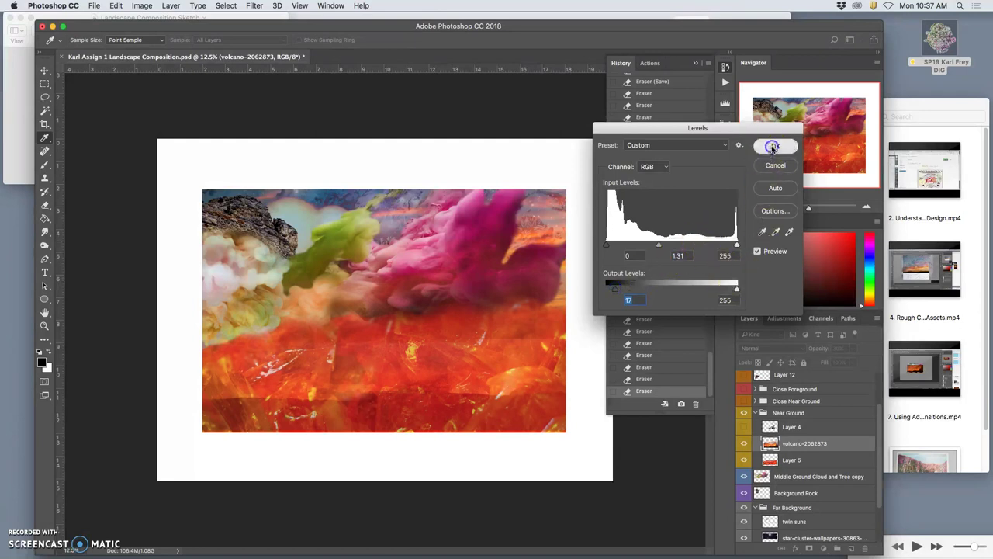
Open Color Balance and shift the volcano layer's midtones toward cyan (-42) and blue (+87).
{"action": "left_click", "coordinate": [139, 5]}
{"action": "mouse_move", "coordinate": [163, 34]}
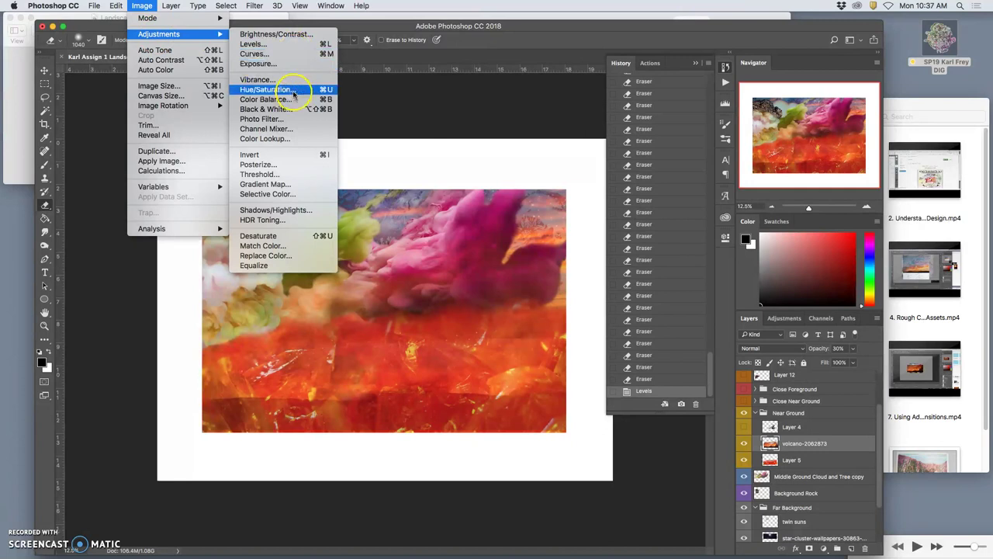
{"action": "left_click", "coordinate": [291, 100]}
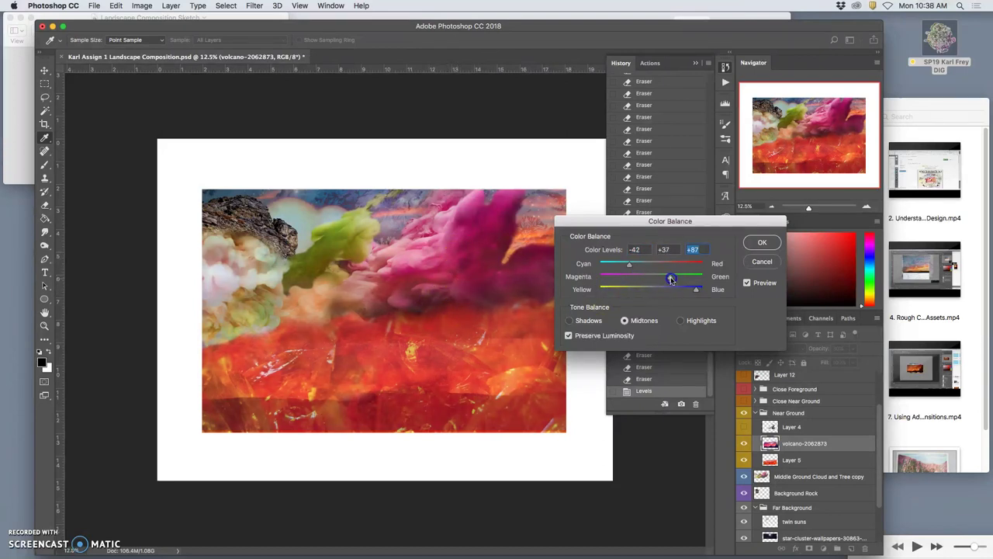
{"action": "left_click_drag", "start_coordinate": [681, 277], "coordinate": [634, 278]}
Confirm the Color Balance and raise the volcano layer's opacity from 30% to 41%.
{"action": "left_click", "coordinate": [761, 241]}
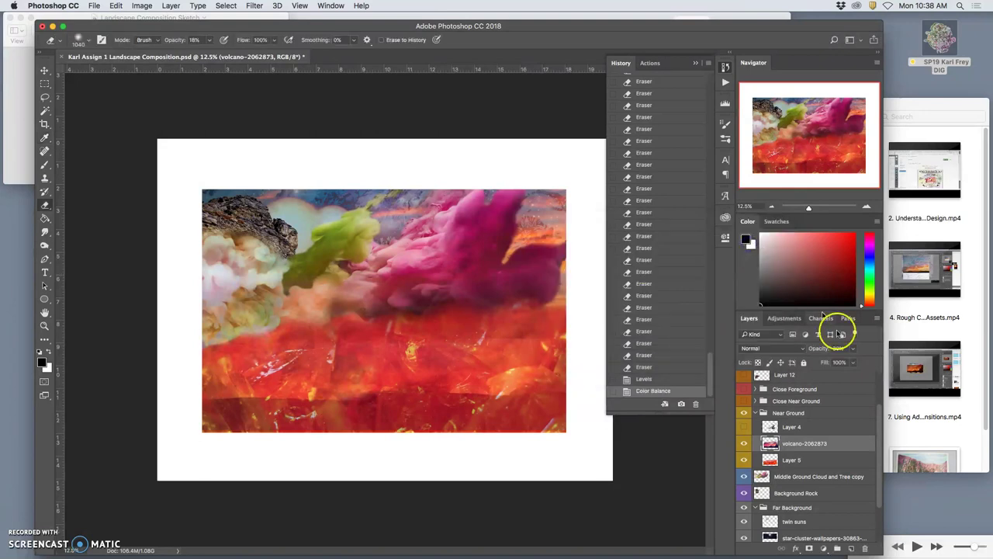
{"action": "left_click", "coordinate": [853, 348]}
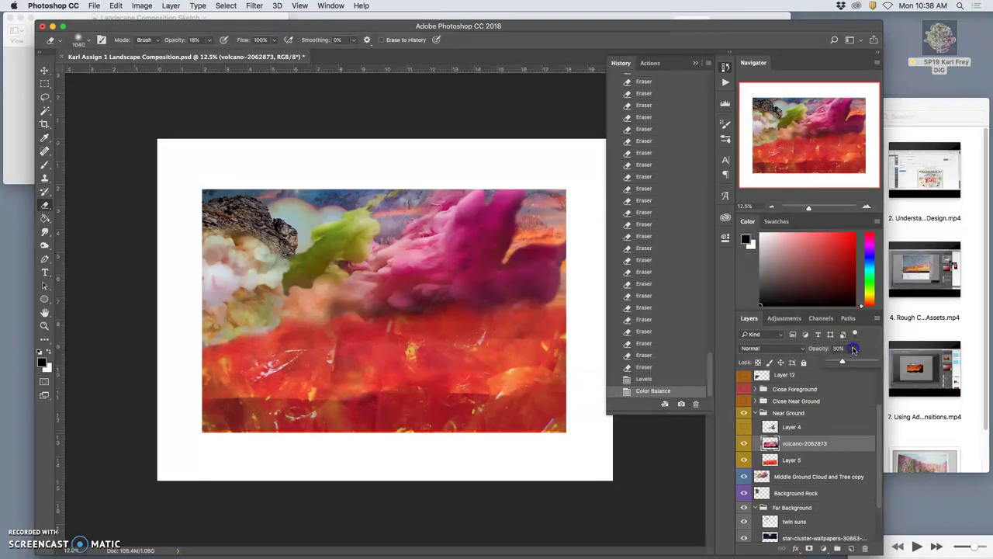
{"action": "left_click", "coordinate": [857, 364]}
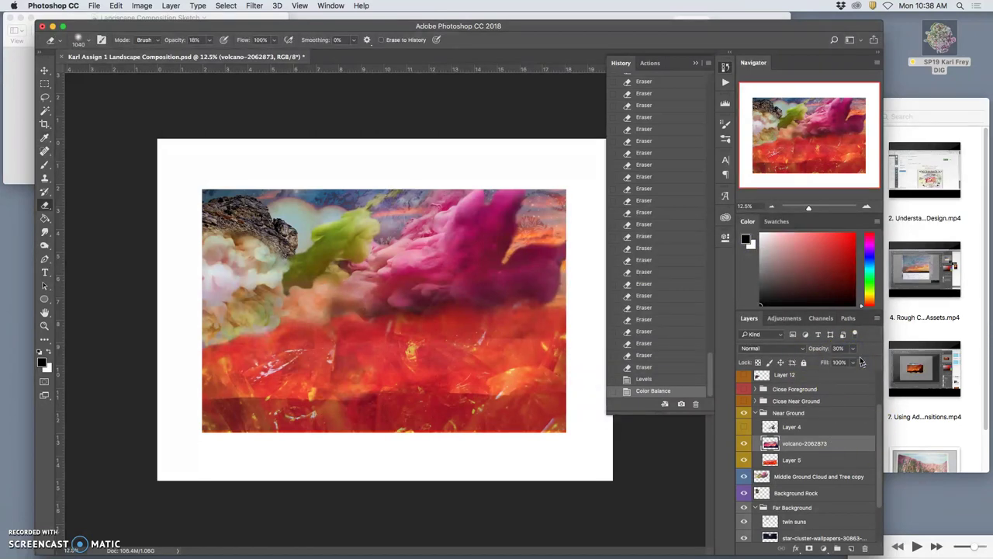
{"action": "left_click", "coordinate": [853, 349]}
{"action": "left_click_drag", "start_coordinate": [849, 361], "coordinate": [856, 360]}
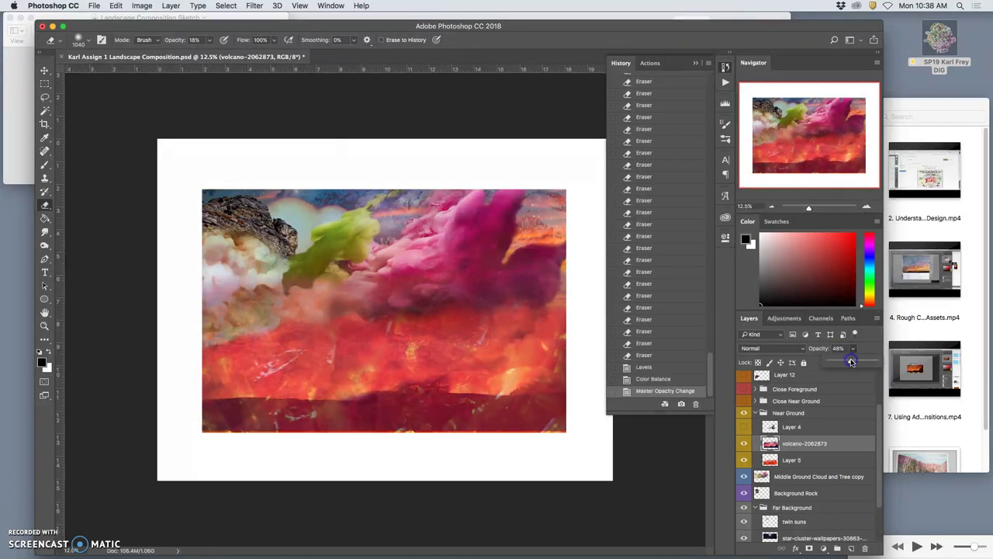
{"action": "left_click_drag", "start_coordinate": [850, 361], "coordinate": [848, 362]}
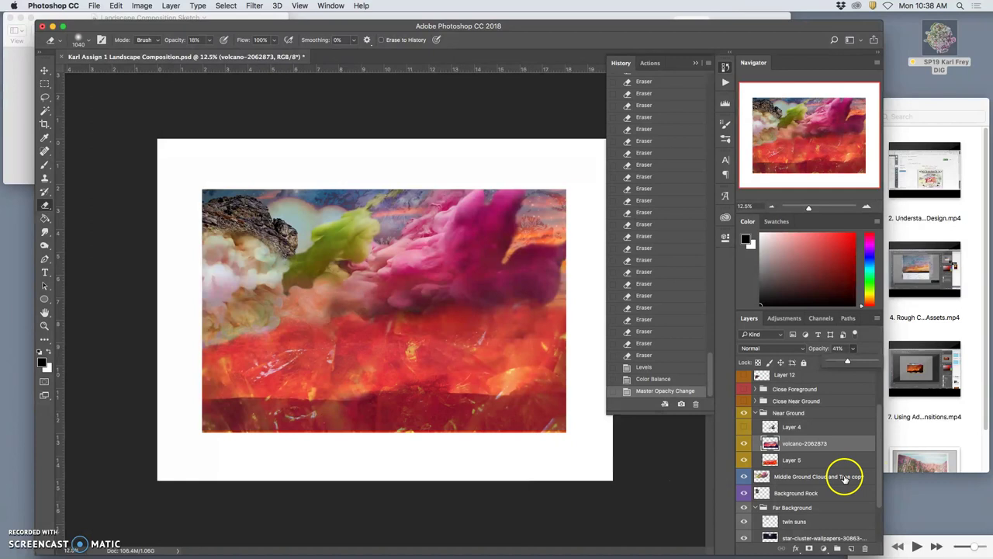
Select the Middle Ground Cloud and Tree copy layer, comparing the composite with it on and off.
{"action": "left_click", "coordinate": [744, 475]}
{"action": "left_click", "coordinate": [743, 475]}
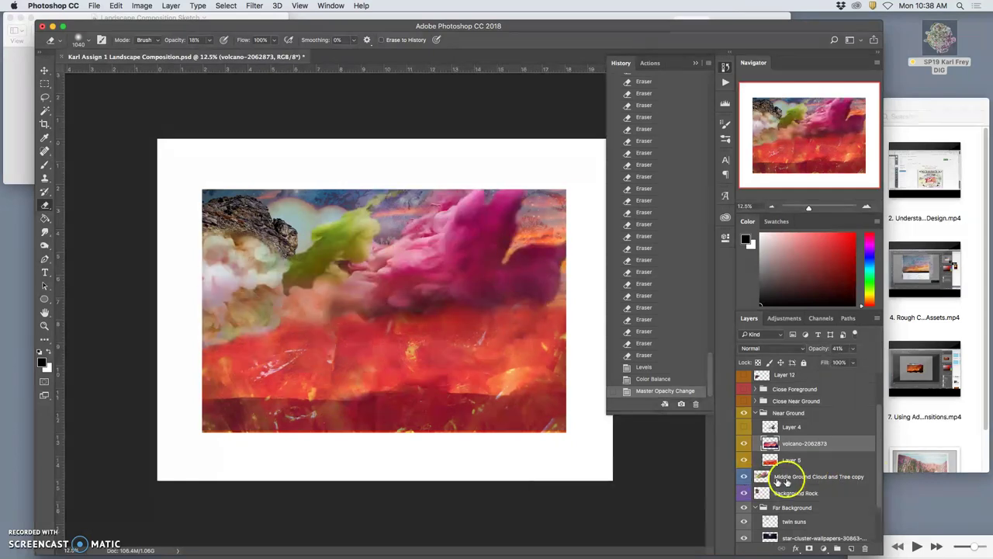
{"action": "left_click", "coordinate": [761, 478]}
{"action": "left_click", "coordinate": [744, 478]}
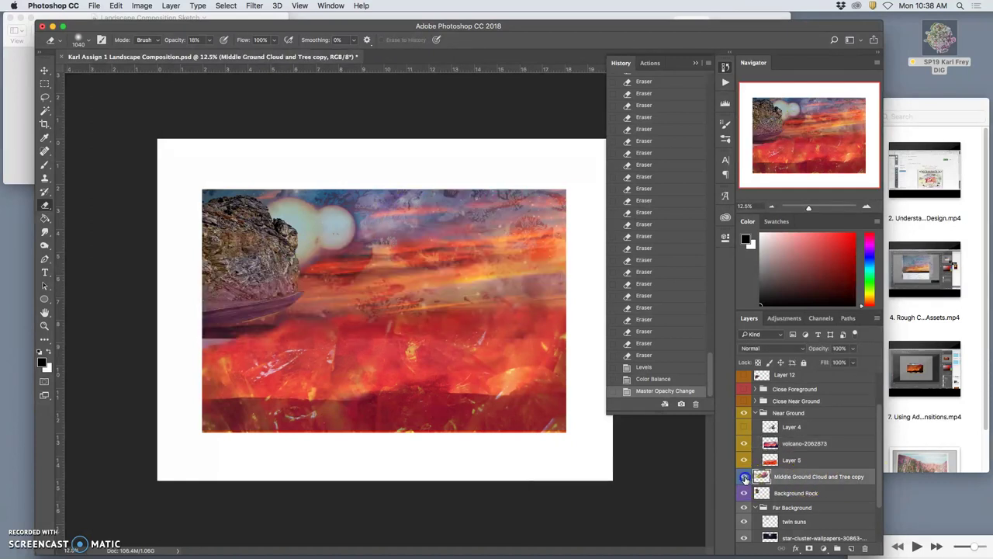
{"action": "left_click", "coordinate": [744, 478]}
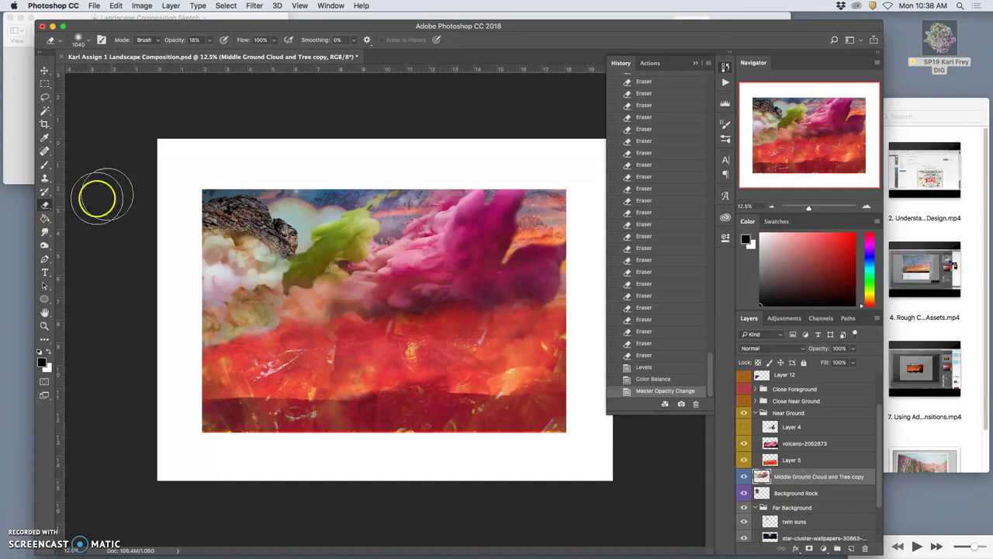
Set the eraser to 6% and fade the cloud near the left rock, then undo those strokes.
{"action": "left_click", "coordinate": [209, 41]}
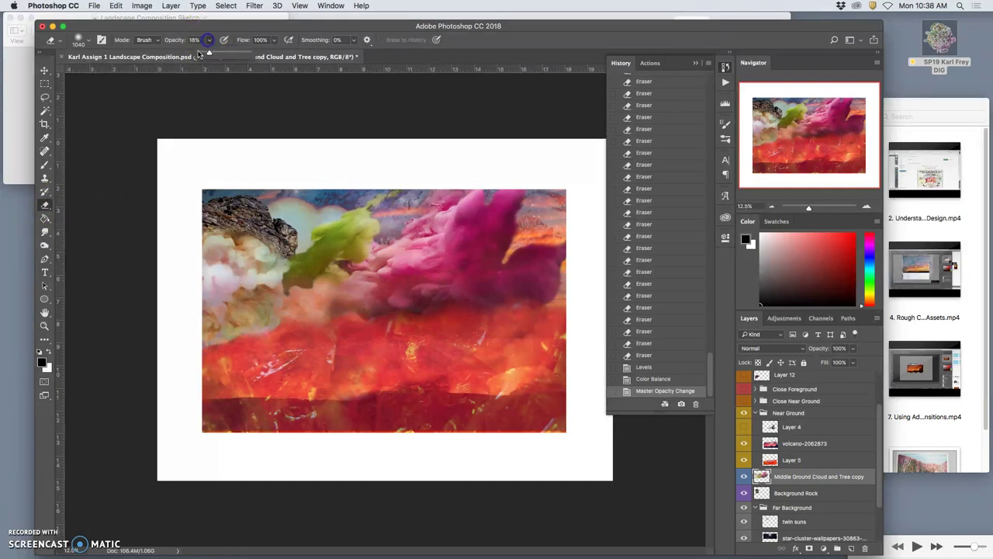
{"action": "left_click_drag", "start_coordinate": [203, 53], "coordinate": [205, 53]}
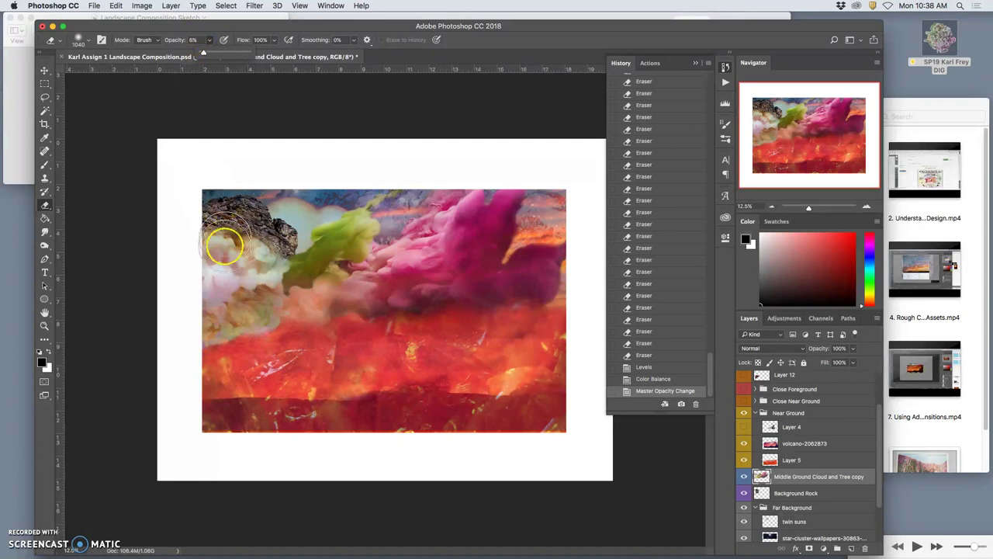
{"action": "left_click_drag", "start_coordinate": [221, 249], "coordinate": [219, 256]}
{"action": "mouse_move", "coordinate": [221, 248]}
{"action": "left_mouse_down"}
{"action": "mouse_move", "coordinate": [210, 288]}
{"action": "mouse_move", "coordinate": [209, 269]}
{"action": "mouse_move", "coordinate": [235, 252]}
{"action": "mouse_move", "coordinate": [237, 304]}
{"action": "mouse_move", "coordinate": [223, 320]}
{"action": "mouse_move", "coordinate": [294, 252]}
{"action": "mouse_move", "coordinate": [267, 277]}
{"action": "mouse_move", "coordinate": [234, 252]}
{"action": "mouse_move", "coordinate": [233, 298]}
{"action": "mouse_move", "coordinate": [248, 294]}
{"action": "mouse_move", "coordinate": [218, 329]}
{"action": "mouse_move", "coordinate": [144, 489]}
{"action": "left_mouse_up"}
{"action": "key", "text": "super+alt+z"}
{"action": "key", "text": "super+alt+z"}
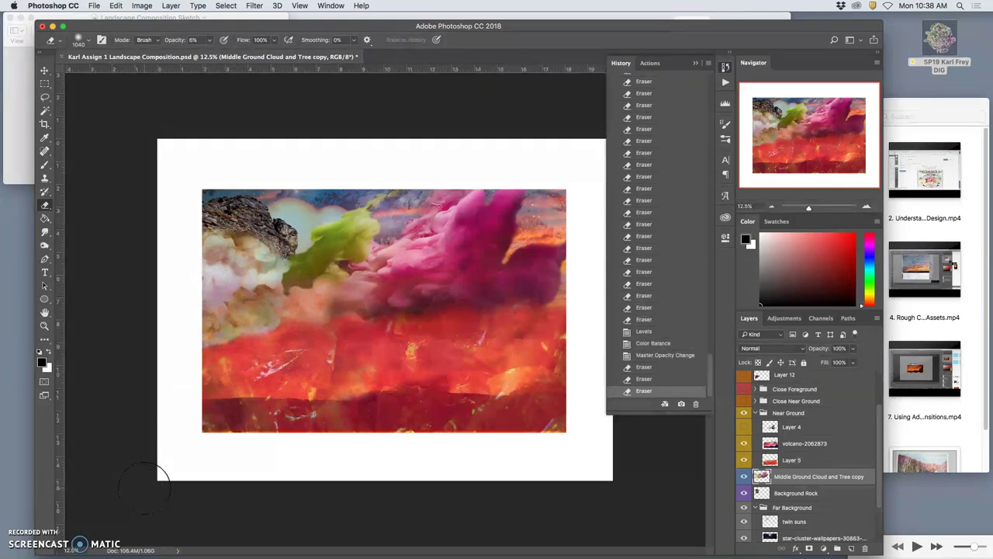
Faintly erase the green smoke beside the rock and down toward the lava.
{"action": "left_click", "coordinate": [392, 158]}
{"action": "mouse_move", "coordinate": [272, 288]}
{"action": "left_mouse_down"}
{"action": "mouse_move", "coordinate": [259, 271]}
{"action": "mouse_move", "coordinate": [268, 251]}
{"action": "mouse_move", "coordinate": [260, 239]}
{"action": "mouse_move", "coordinate": [268, 233]}
{"action": "mouse_move", "coordinate": [299, 256]}
{"action": "mouse_move", "coordinate": [268, 239]}
{"action": "left_mouse_up"}
{"action": "left_click", "coordinate": [232, 236]}
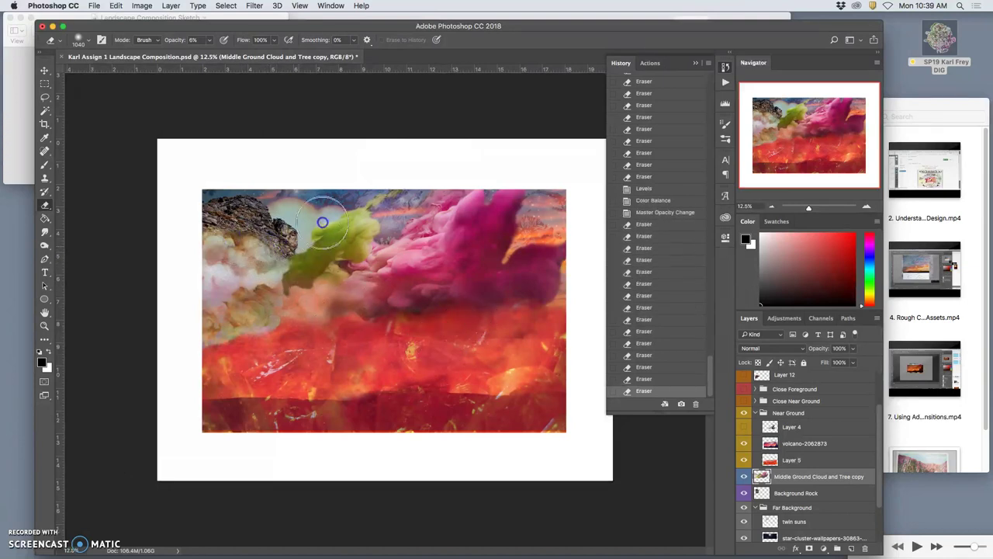
{"action": "mouse_move", "coordinate": [322, 222]}
{"action": "left_mouse_down"}
{"action": "mouse_move", "coordinate": [342, 277]}
{"action": "mouse_move", "coordinate": [261, 332]}
{"action": "mouse_move", "coordinate": [261, 317]}
{"action": "mouse_move", "coordinate": [288, 303]}
{"action": "mouse_move", "coordinate": [317, 311]}
{"action": "mouse_move", "coordinate": [320, 324]}
{"action": "mouse_move", "coordinate": [272, 324]}
{"action": "mouse_move", "coordinate": [288, 323]}
{"action": "mouse_move", "coordinate": [241, 371]}
{"action": "left_mouse_up"}
{"action": "left_click", "coordinate": [253, 337]}
{"action": "left_click", "coordinate": [242, 343]}
{"action": "left_click", "coordinate": [229, 349]}
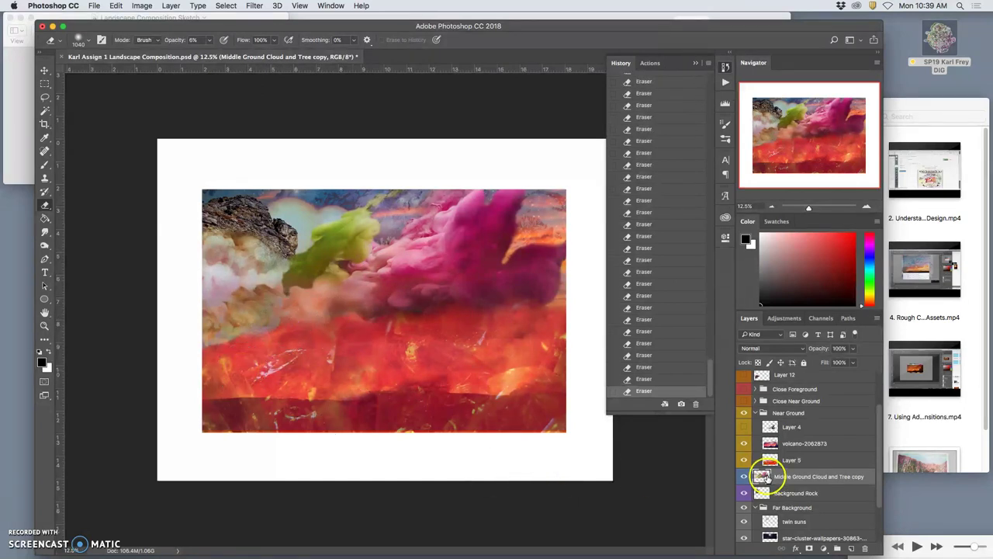
Check beneath the lava layer, then step back through several recent eraser strokes.
{"action": "left_click", "coordinate": [744, 460]}
{"action": "left_click", "coordinate": [744, 460]}
{"action": "key", "text": "super+alt+z"}
{"action": "key", "text": "super+alt+z"}
{"action": "key", "text": "super+alt+z"}
{"action": "key", "text": "super+alt+z"}
{"action": "key", "text": "super+alt+z"}
{"action": "key", "text": "super+alt+z"}
{"action": "key", "text": "super+alt+z"}
{"action": "key", "text": "super+alt+z"}
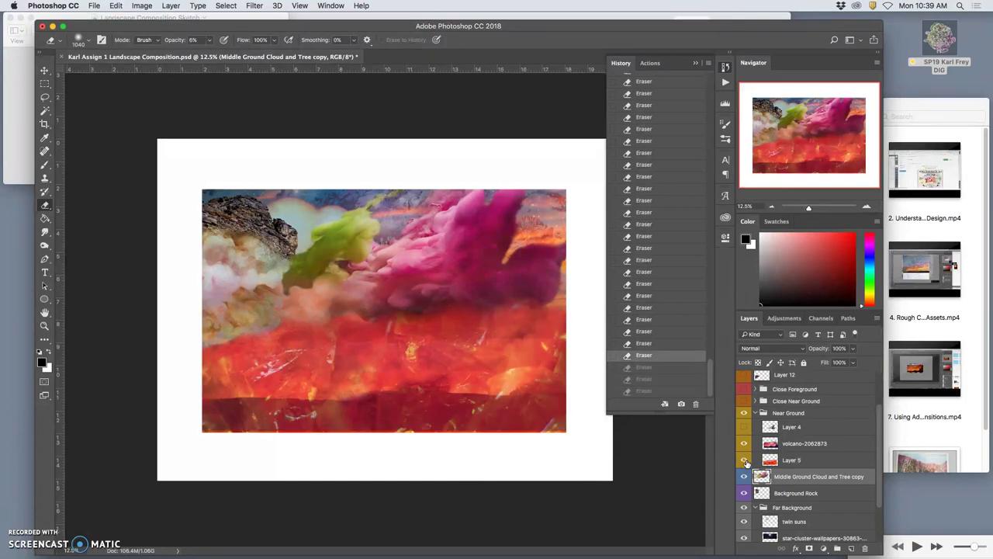
{"action": "key", "text": "super+alt+z"}
{"action": "key", "text": "super+alt+z"}
{"action": "key", "text": "super+alt+z"}
{"action": "key", "text": "super+alt+z"}
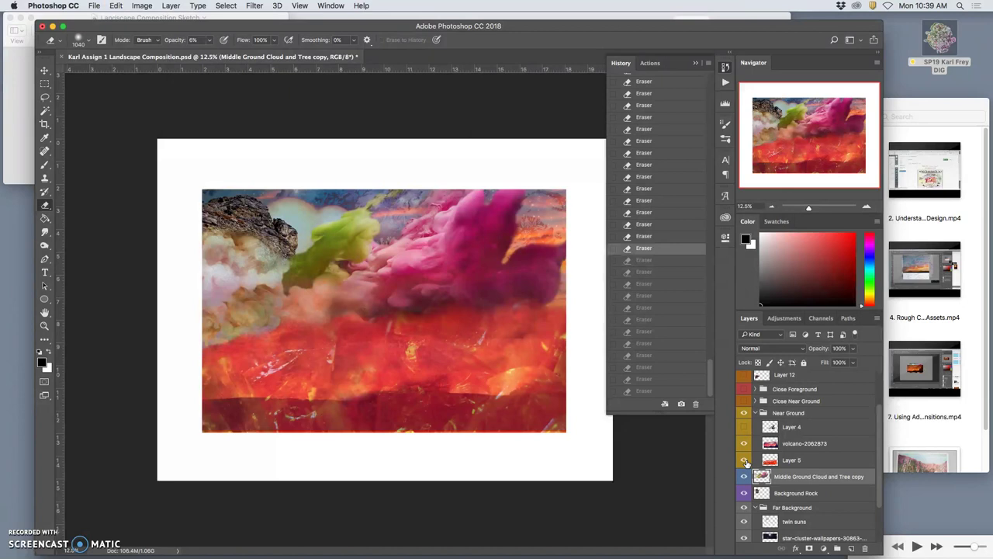
{"action": "key", "text": "super+alt+z"}
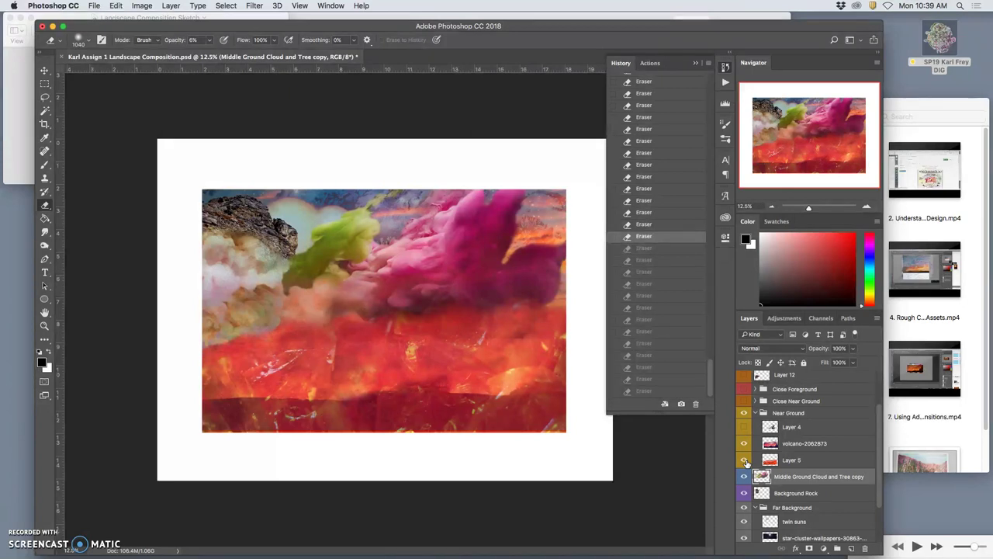
{"action": "key", "text": "z"}
{"action": "key", "text": "super+alt+z"}
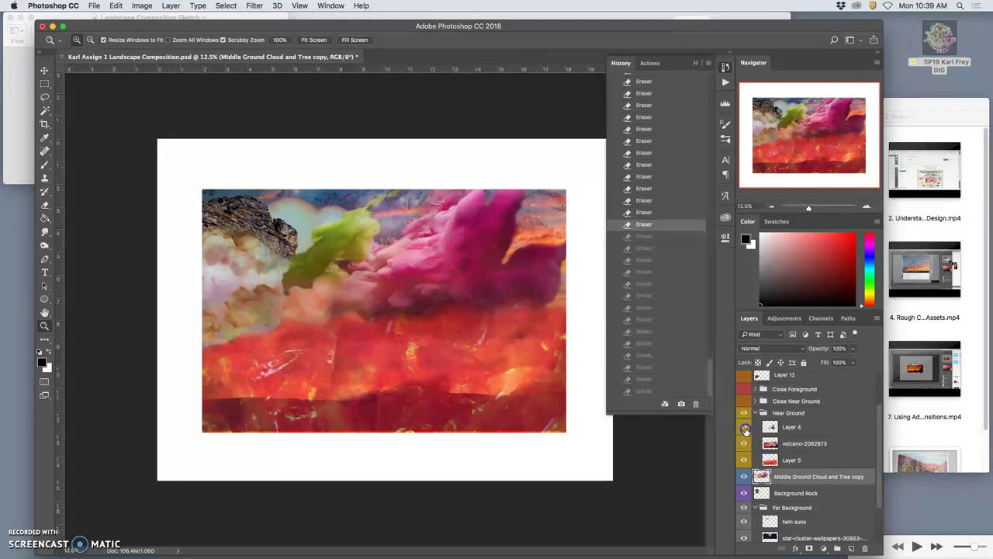
Show and select Layer 4, zooming in to inspect the tree and back out.
{"action": "left_click", "coordinate": [745, 428]}
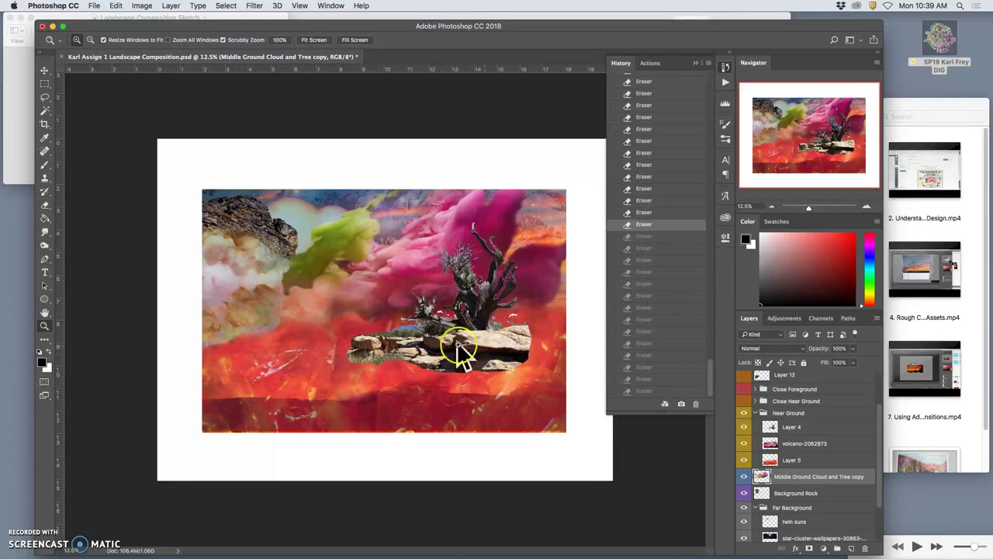
{"action": "left_click", "coordinate": [829, 433]}
{"action": "key", "text": "super+equal"}
{"action": "key", "text": "super+equal"}
{"action": "key", "text": "super+equal"}
{"action": "key", "text": "super+equal"}
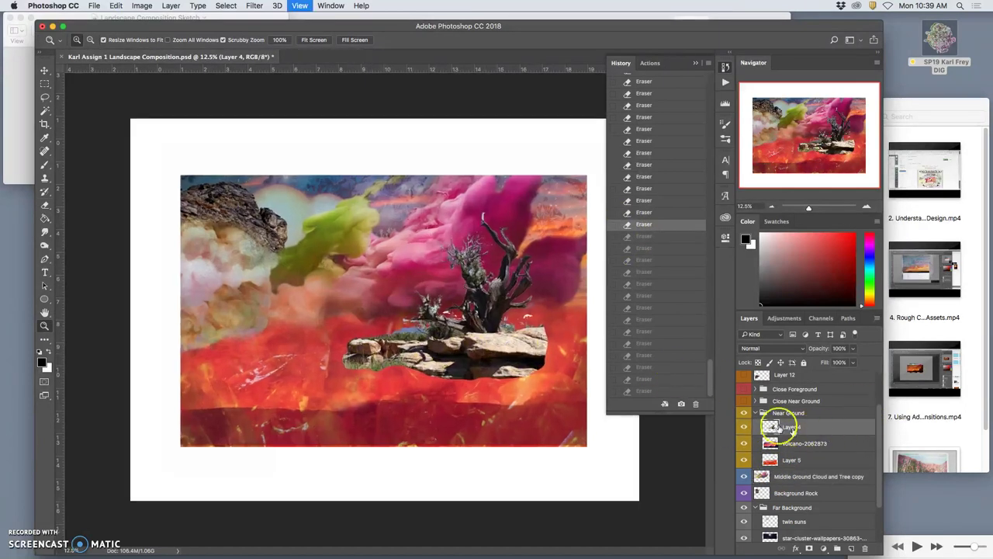
{"action": "left_click_drag", "start_coordinate": [592, 399], "coordinate": [502, 331]}
{"action": "scroll", "coordinate": [388, 339], "scroll_direction": "down", "scroll_amount": 5}
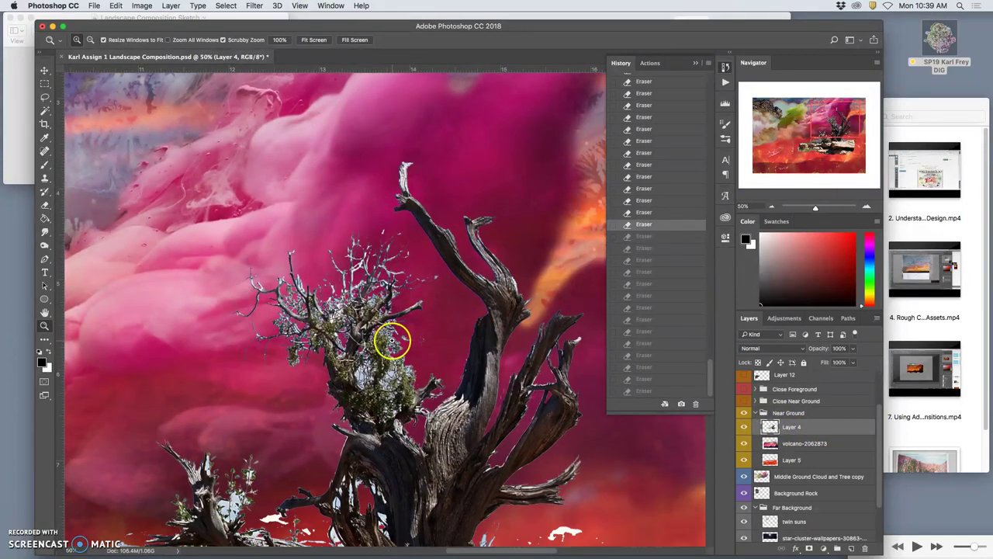
{"action": "left_click_drag", "start_coordinate": [280, 409], "coordinate": [287, 407]}
{"action": "scroll", "coordinate": [287, 406], "scroll_direction": "left", "scroll_amount": 10}
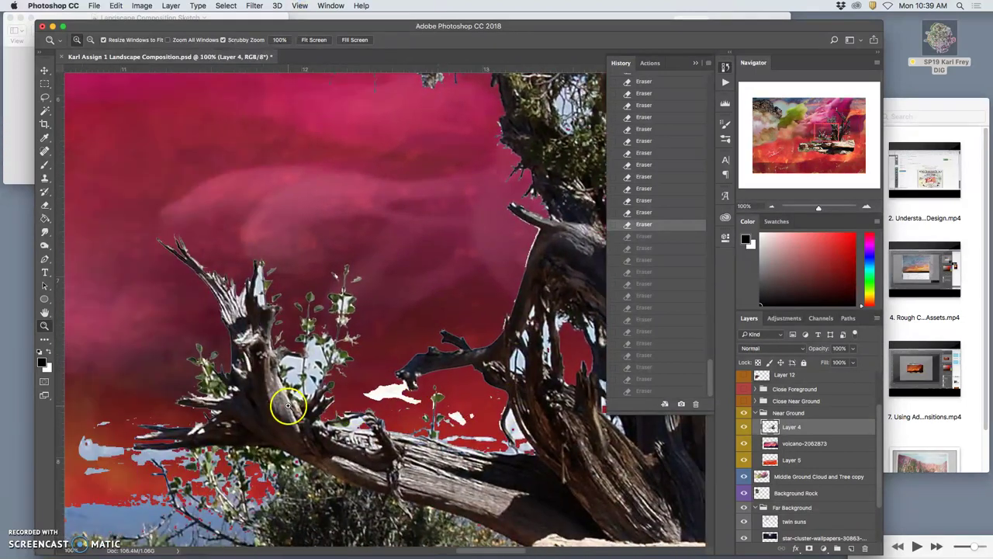
{"action": "scroll", "coordinate": [290, 400], "scroll_direction": "down", "scroll_amount": 5}
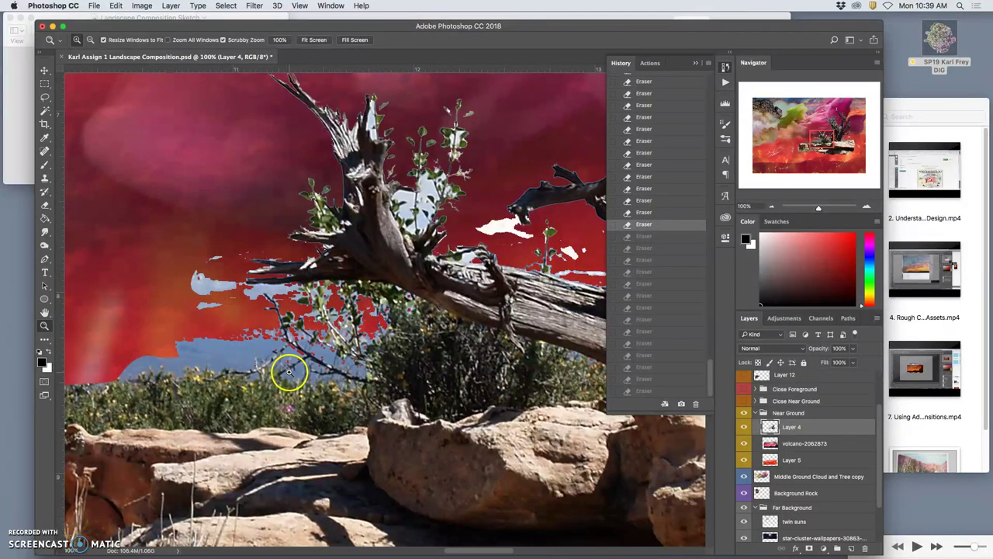
{"action": "left_click", "coordinate": [290, 371], "text": "alt"}
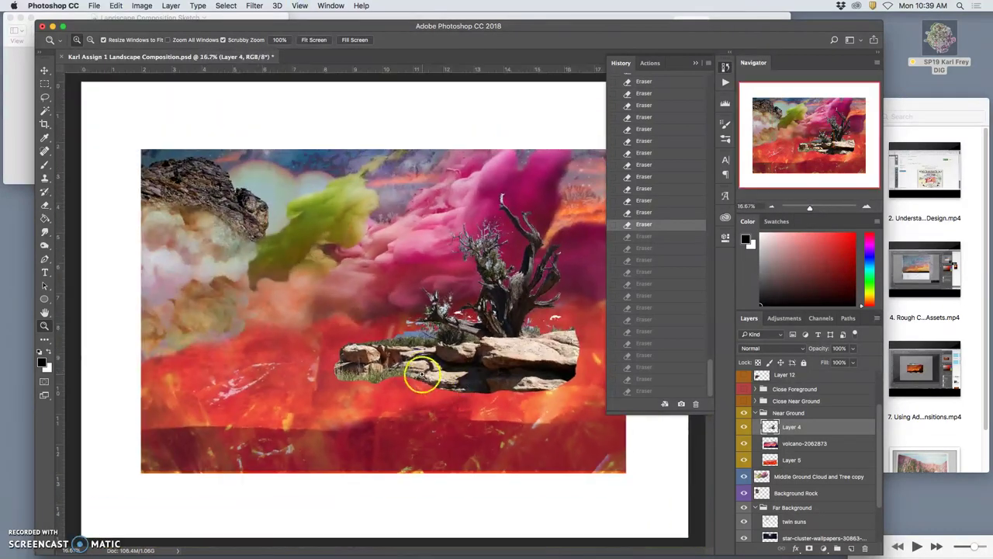
Close the History panel and dismiss the Layer menu without choosing anything.
{"action": "left_click", "coordinate": [694, 62]}
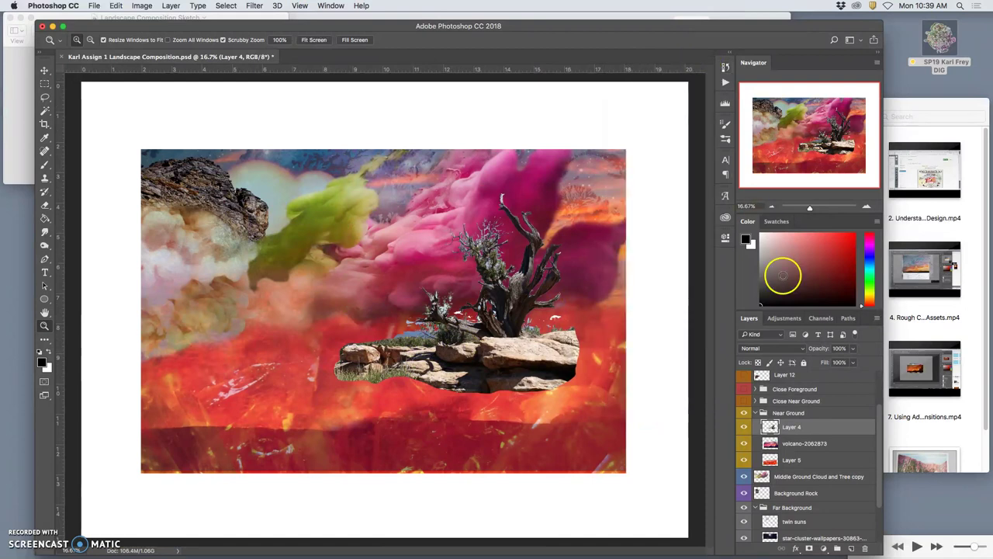
{"action": "left_click", "coordinate": [171, 5]}
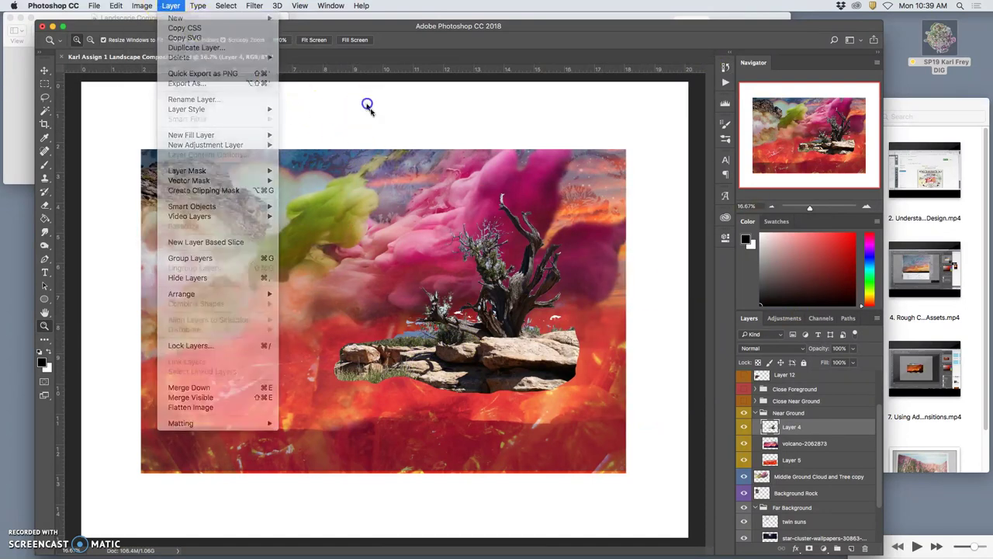
{"action": "left_click", "coordinate": [367, 105]}
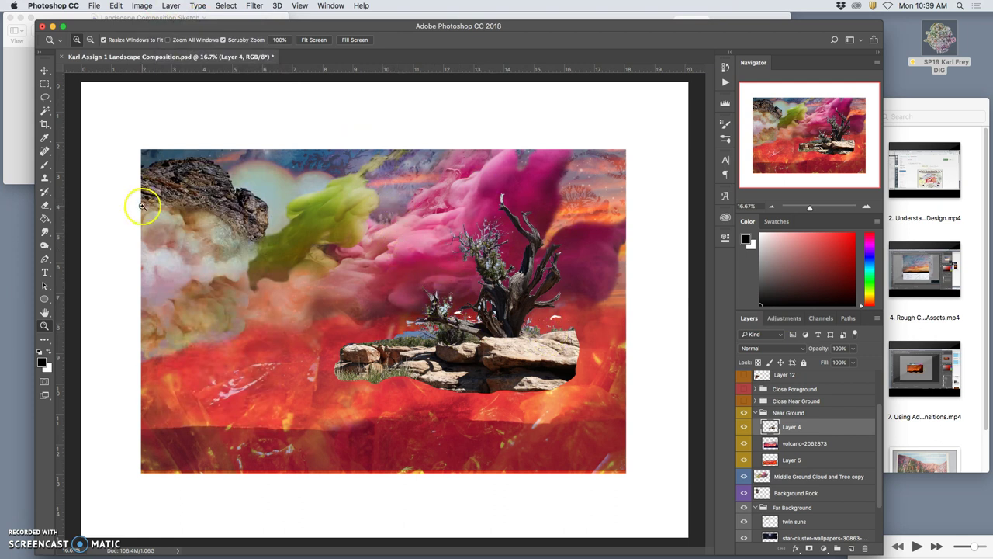
Apply Levels to Layer 4 with midtone gamma 1.70 and output levels 15 to 225.
{"action": "left_click", "coordinate": [141, 6]}
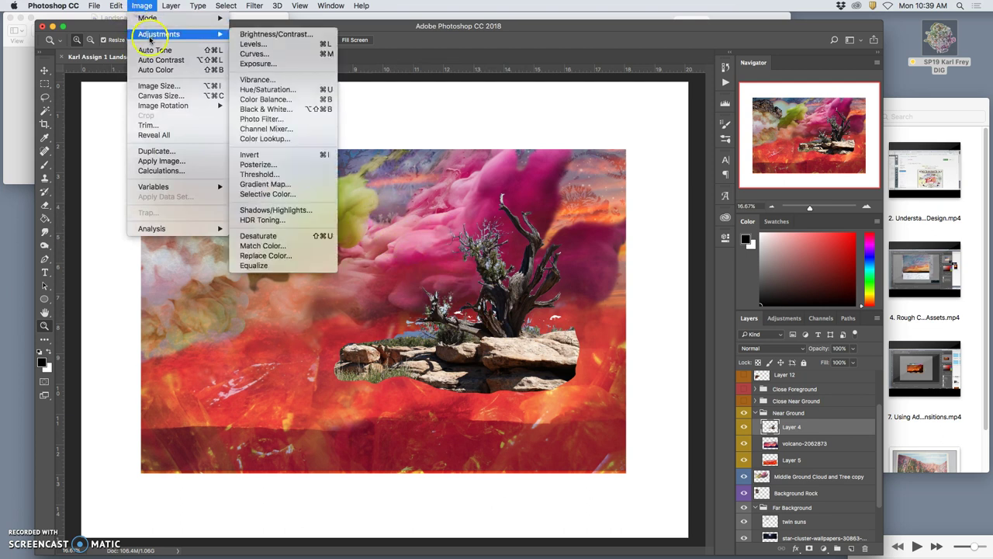
{"action": "left_click", "coordinate": [256, 44]}
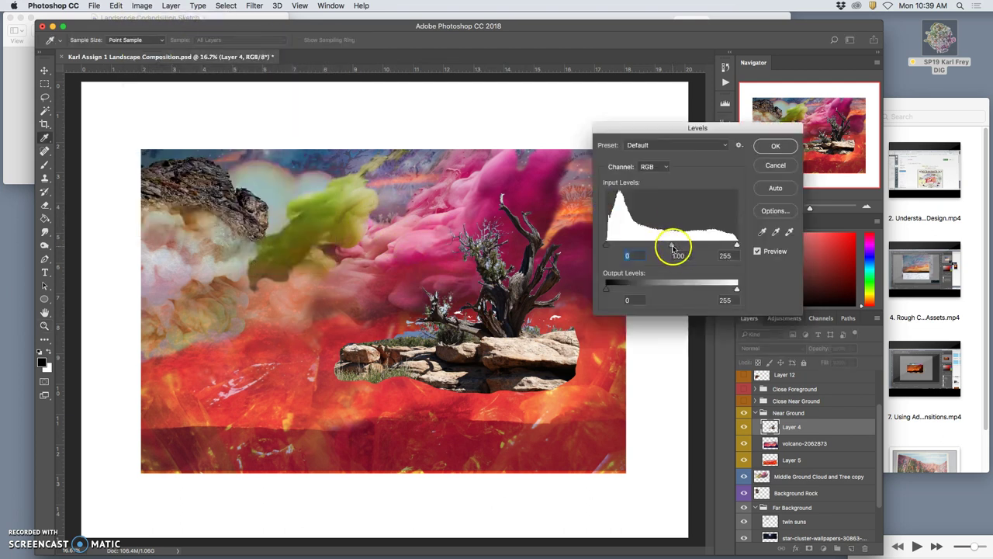
{"action": "left_click_drag", "start_coordinate": [672, 247], "coordinate": [644, 246]}
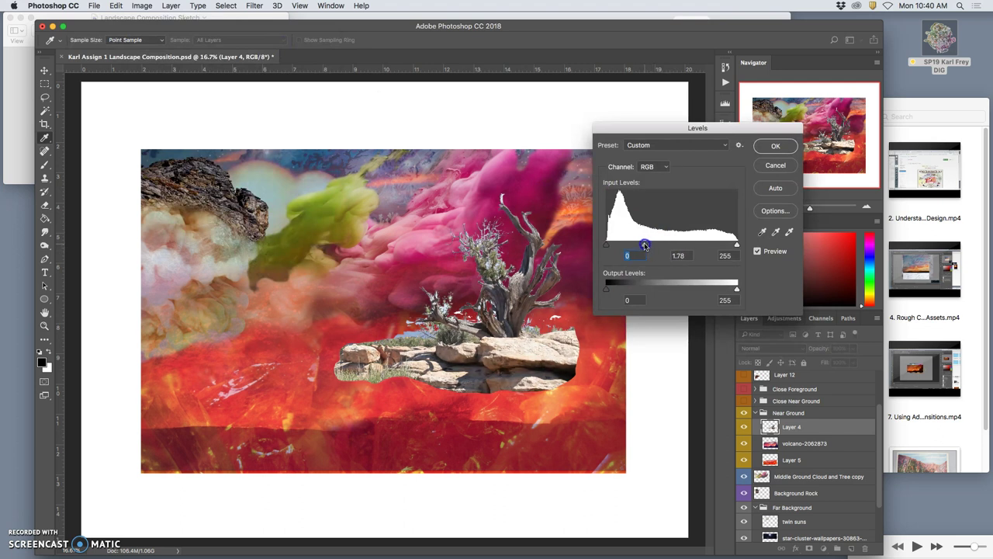
{"action": "left_click_drag", "start_coordinate": [644, 246], "coordinate": [647, 246]}
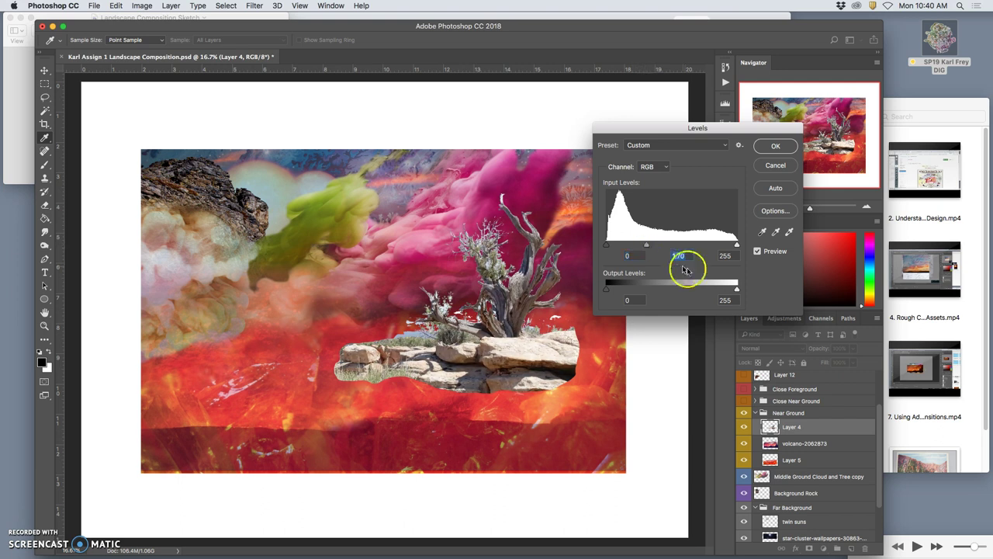
{"action": "left_click_drag", "start_coordinate": [606, 288], "coordinate": [616, 290]}
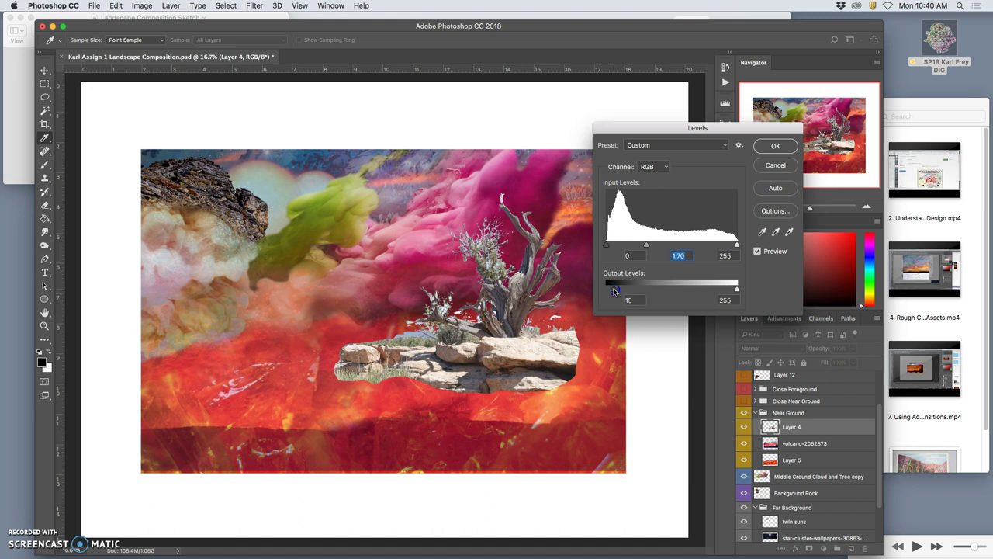
{"action": "left_click_drag", "start_coordinate": [736, 288], "coordinate": [722, 290]}
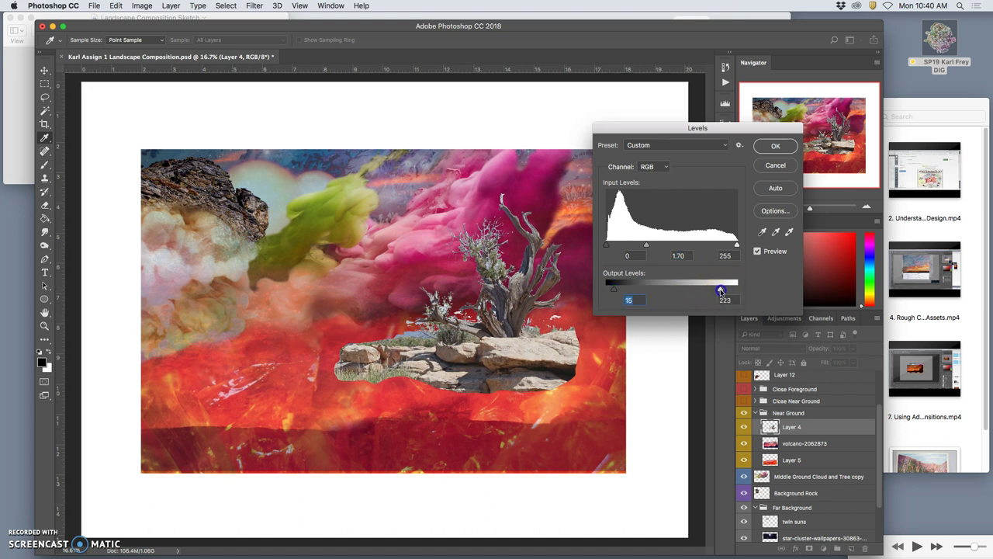
{"action": "left_click", "coordinate": [777, 146]}
{"action": "key", "text": "z"}
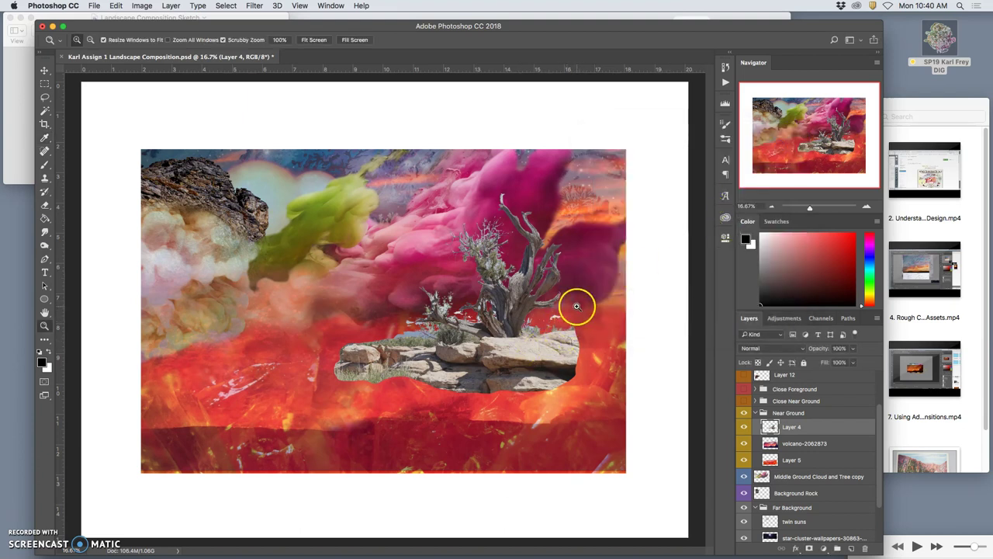
Open Color Balance for Layer 4 and shift its midtones toward red and magenta.
{"action": "left_click", "coordinate": [142, 6]}
{"action": "mouse_move", "coordinate": [159, 34]}
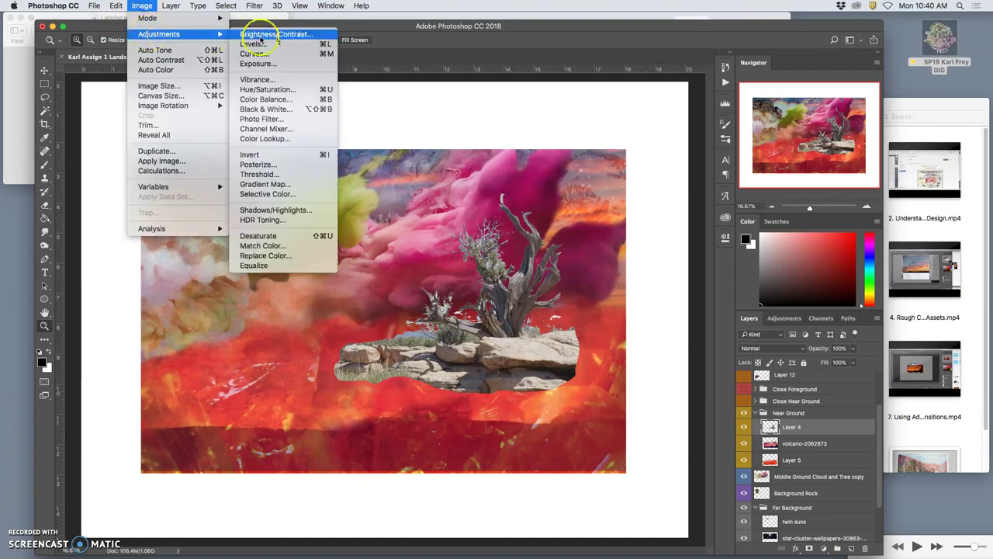
{"action": "left_click", "coordinate": [279, 97]}
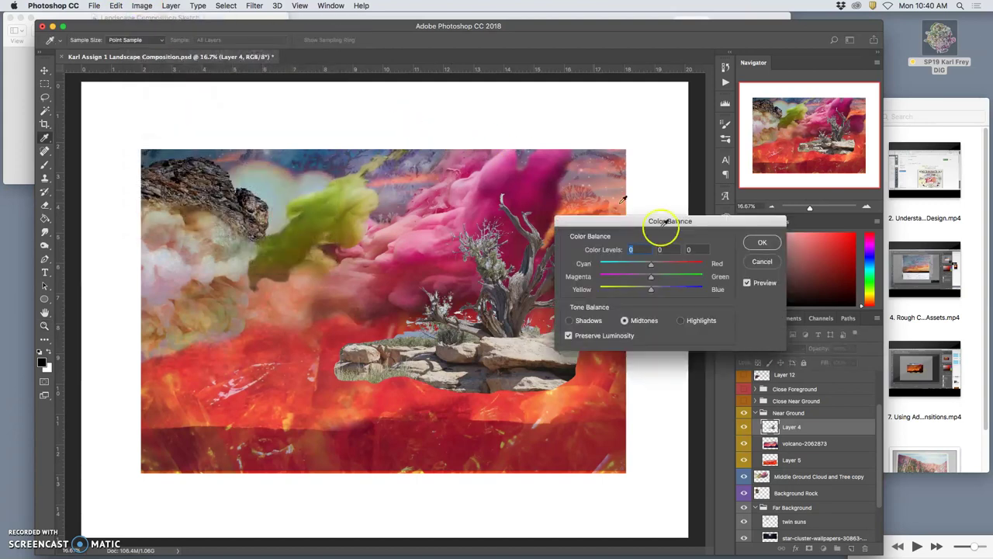
{"action": "left_click_drag", "start_coordinate": [660, 222], "coordinate": [701, 197]}
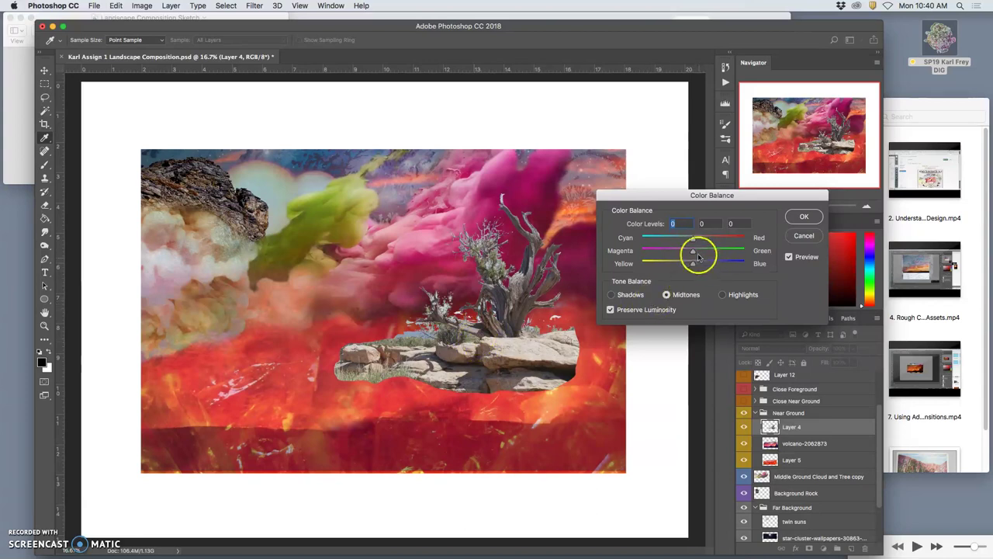
{"action": "left_click_drag", "start_coordinate": [693, 237], "coordinate": [717, 238]}
{"action": "mouse_move", "coordinate": [693, 250]}
{"action": "left_mouse_down"}
{"action": "mouse_move", "coordinate": [683, 252]}
{"action": "mouse_move", "coordinate": [705, 265]}
{"action": "left_mouse_up"}
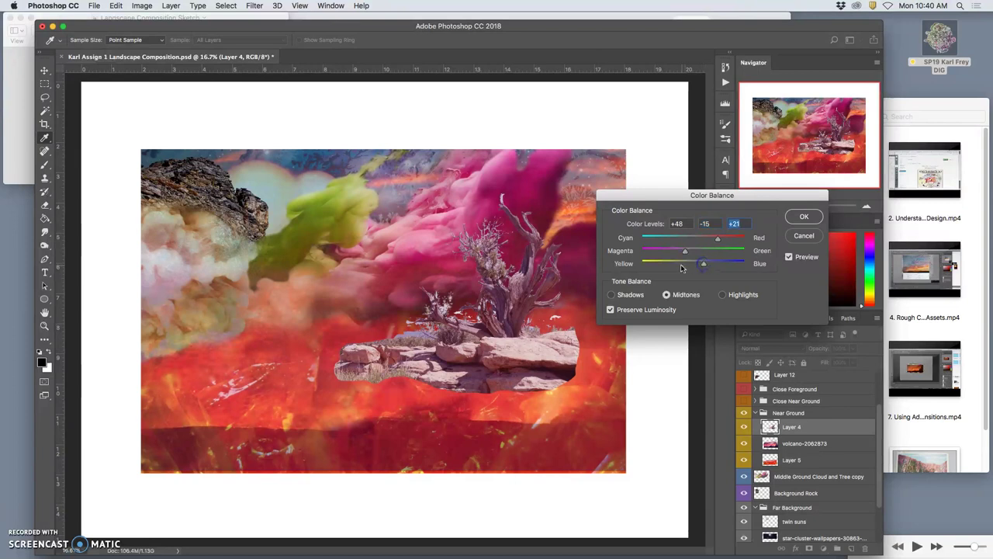
Set shadows to -8/+22/+12 and highlights to +24/-10/-18, then apply.
{"action": "left_click", "coordinate": [720, 294]}
{"action": "left_click", "coordinate": [611, 294]}
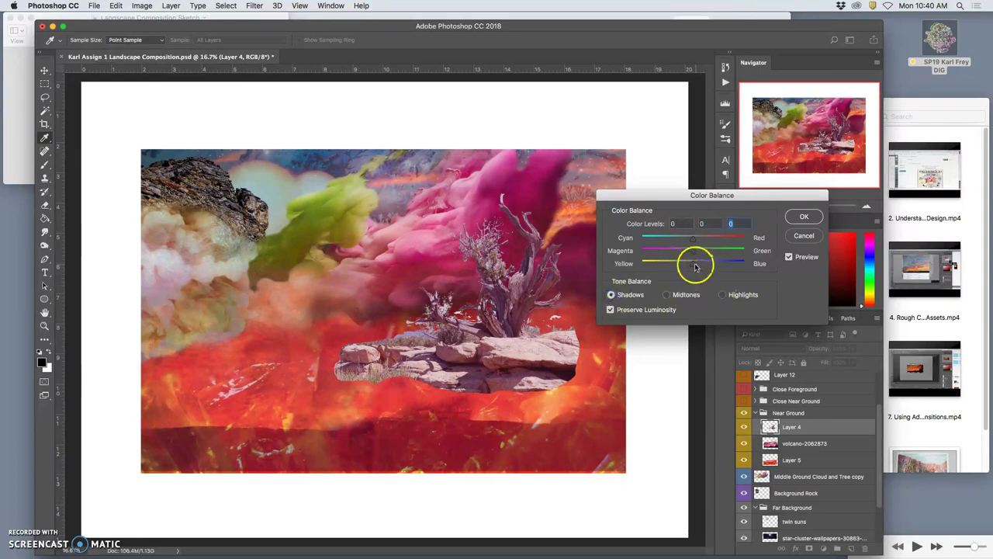
{"action": "left_click_drag", "start_coordinate": [695, 267], "coordinate": [690, 241]}
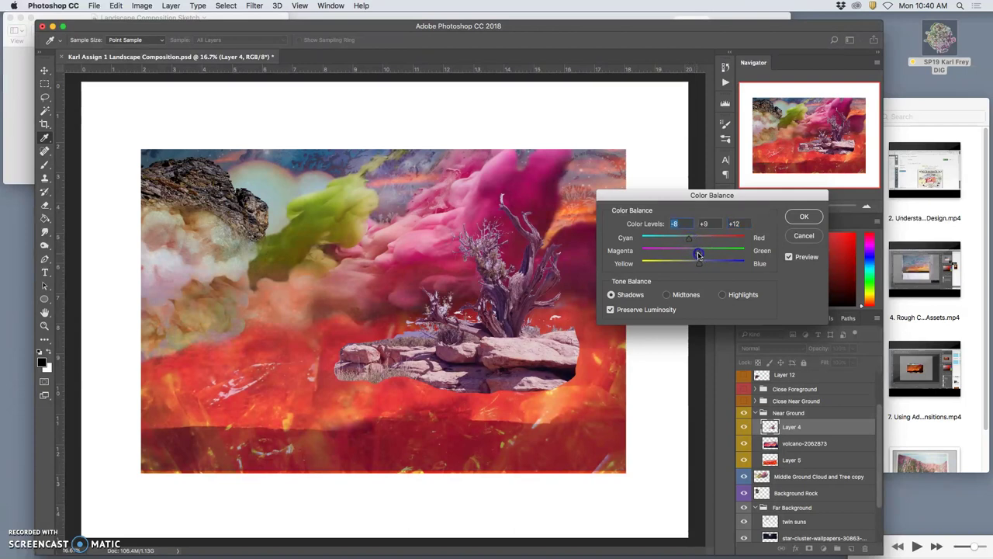
{"action": "left_click", "coordinate": [722, 295]}
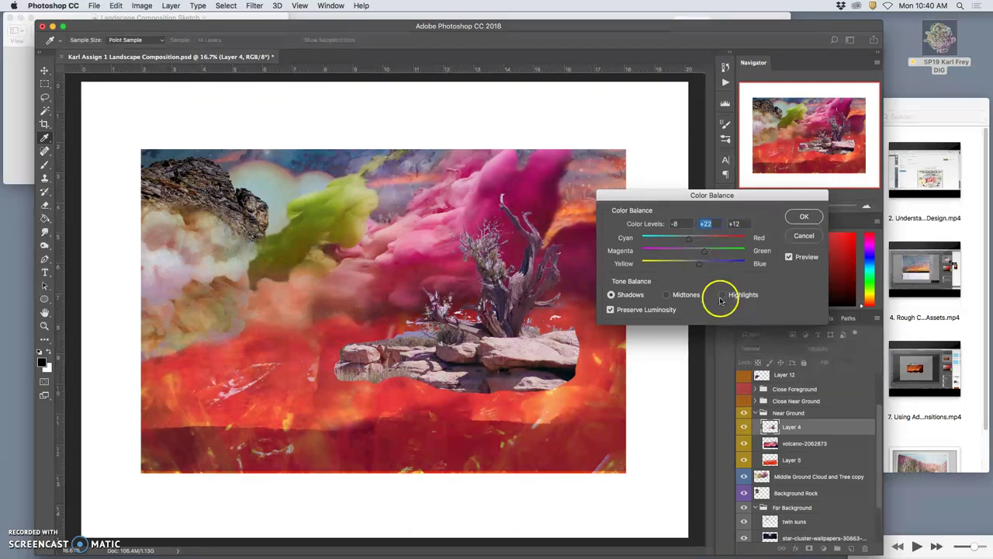
{"action": "left_click_drag", "start_coordinate": [687, 264], "coordinate": [683, 264]}
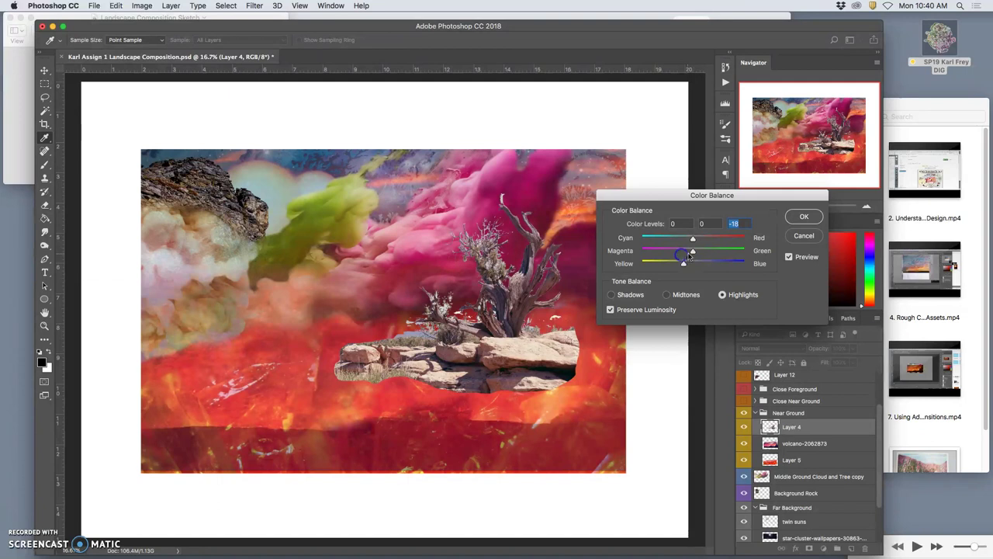
{"action": "left_click_drag", "start_coordinate": [690, 252], "coordinate": [705, 240]}
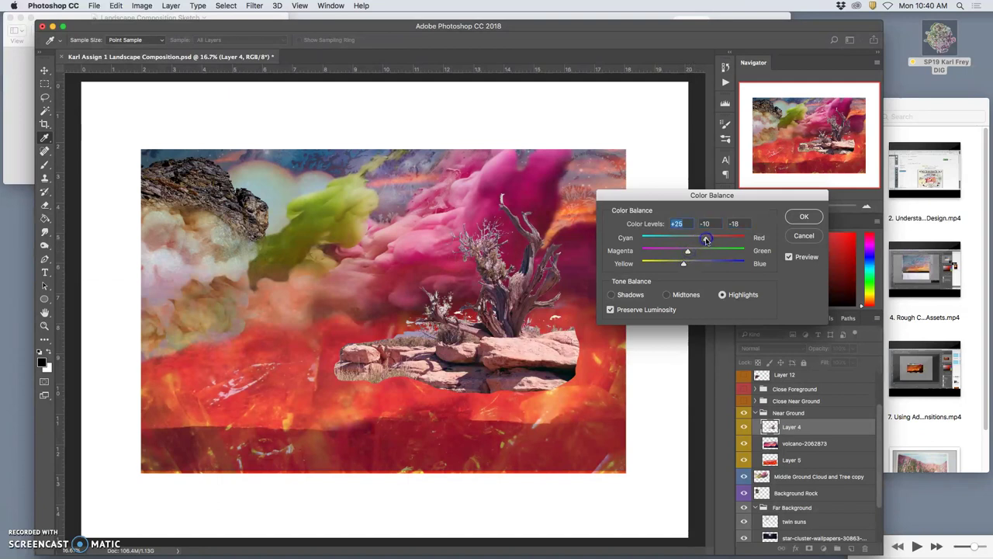
{"action": "left_click", "coordinate": [804, 217]}
Compare the rocks before and after the colour change, then zoom in on the tree.
{"action": "key", "text": "super+z"}
{"action": "key", "text": "super+z"}
{"action": "key", "text": "super+z"}
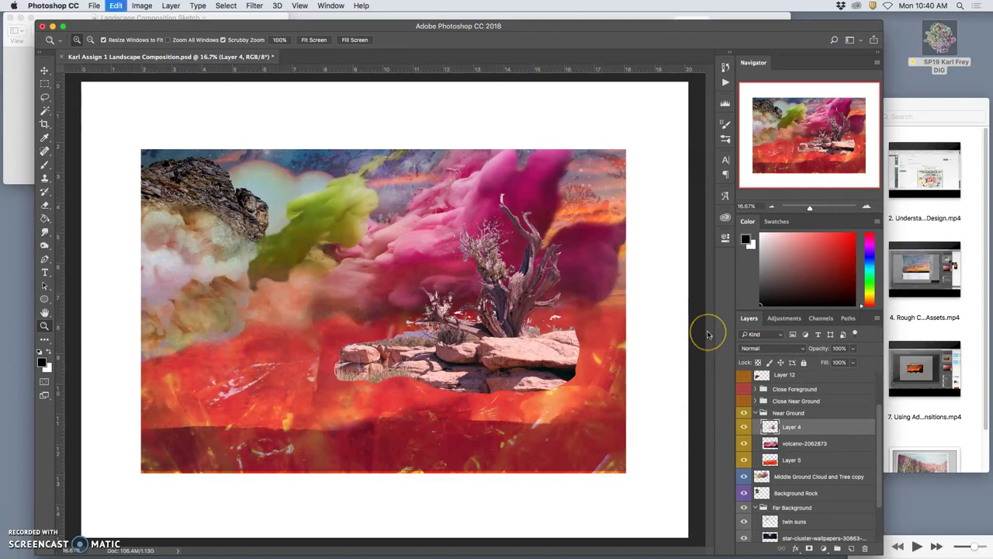
{"action": "key", "text": "super+z"}
{"action": "key", "text": "super+z"}
{"action": "key", "text": "super+z"}
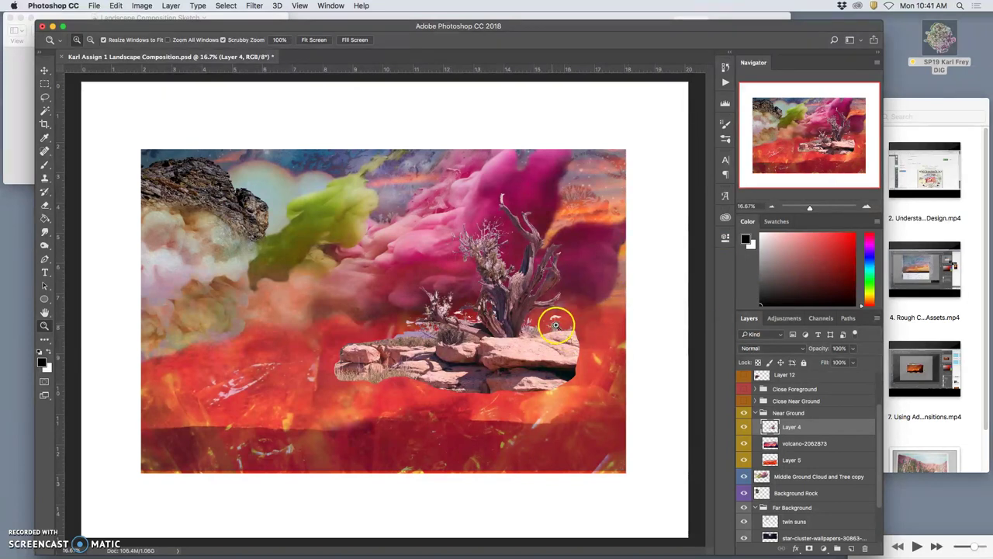
{"action": "key", "text": "super+plus"}
{"action": "scroll", "coordinate": [559, 322], "scroll_direction": "right", "scroll_amount": 10}
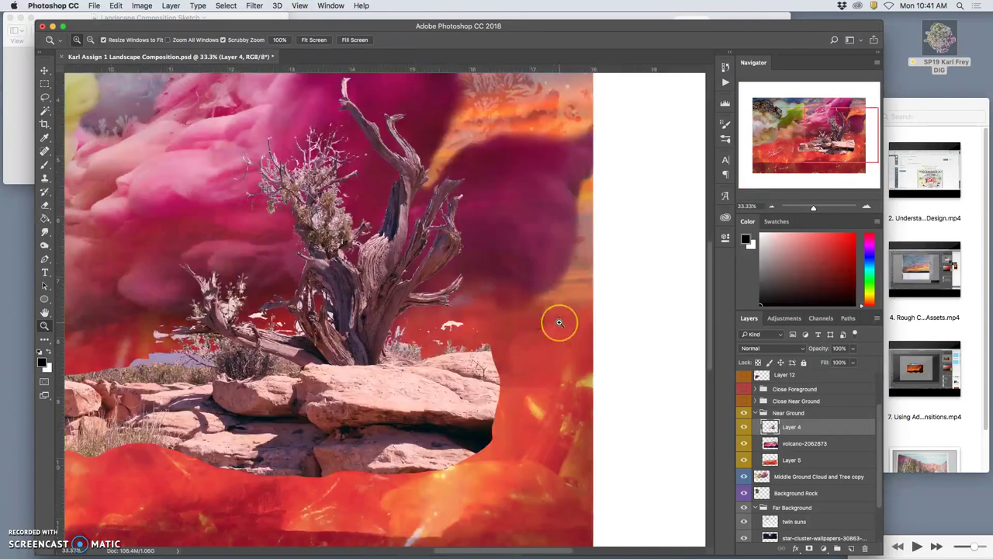
{"action": "scroll", "coordinate": [558, 322], "scroll_direction": "left", "scroll_amount": 2}
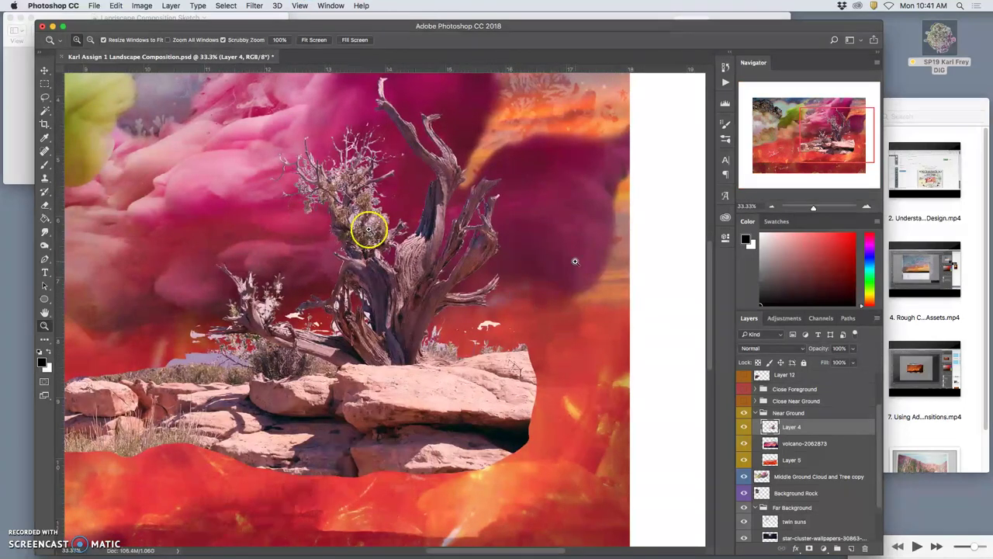
Set the Eraser to 100% opacity with a 62 px brush.
{"action": "left_click", "coordinate": [44, 205]}
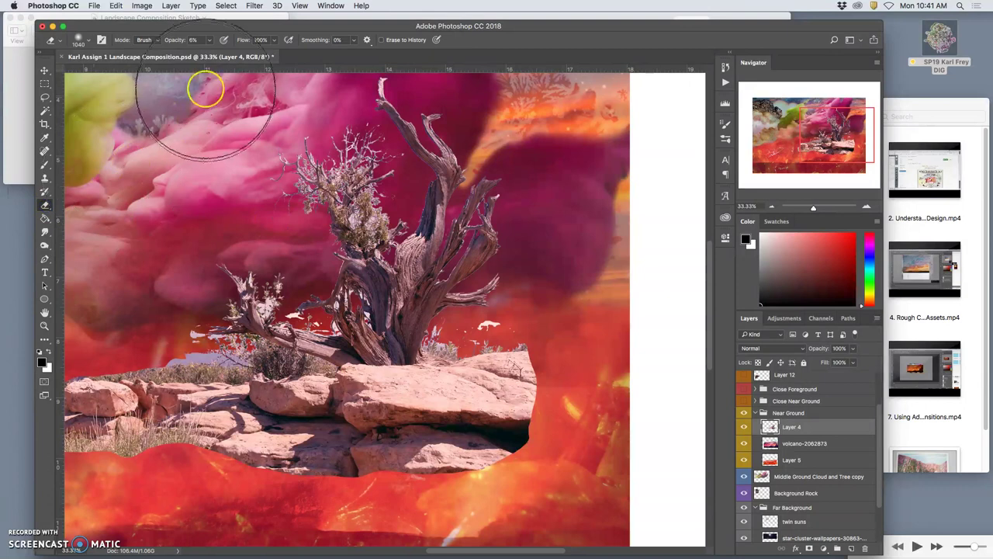
{"action": "left_click", "coordinate": [208, 40]}
{"action": "left_click", "coordinate": [256, 53]}
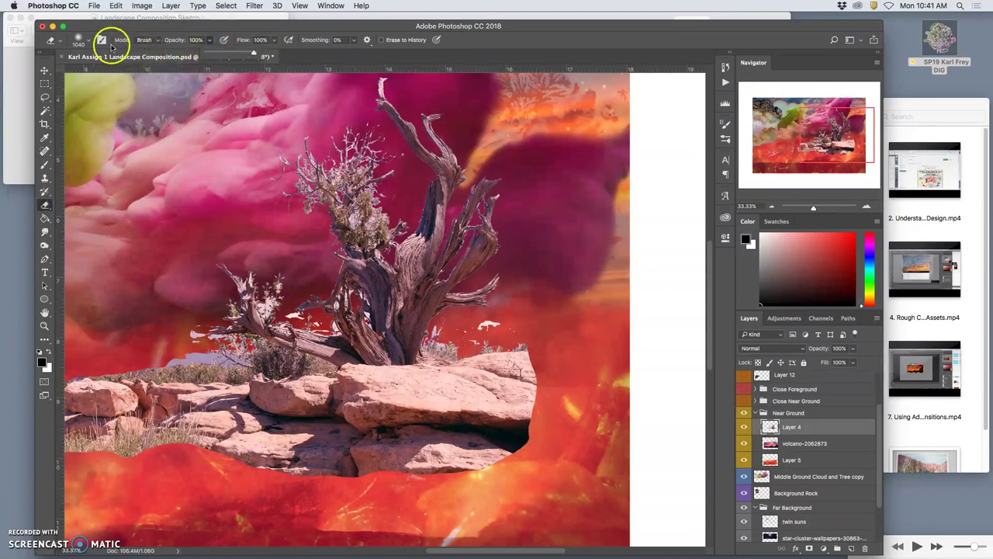
{"action": "left_click", "coordinate": [78, 39]}
{"action": "left_click", "coordinate": [113, 70]}
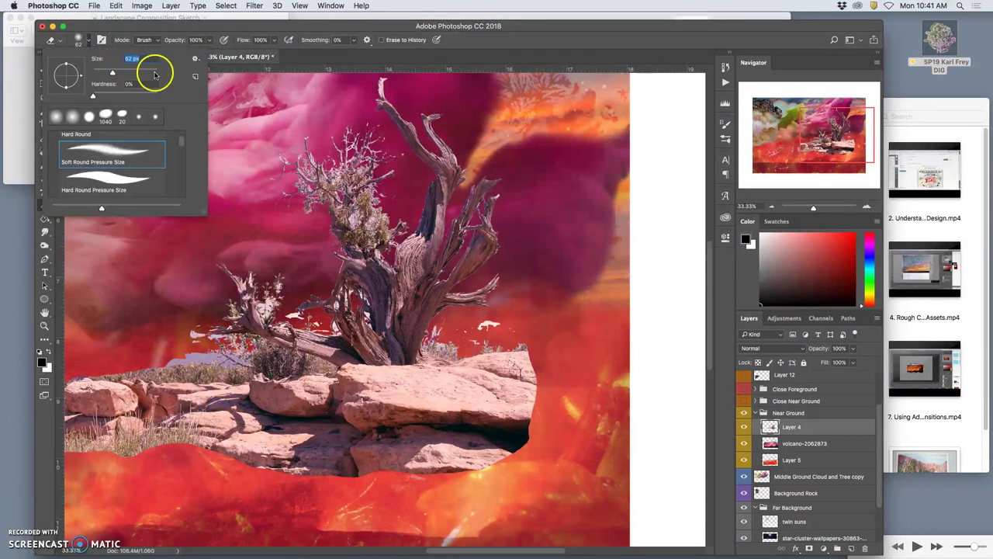
{"action": "left_click", "coordinate": [509, 322]}
Erase the white and bluish patches around the tree top, rock top and trunk.
{"action": "mouse_move", "coordinate": [510, 322]}
{"action": "left_mouse_down"}
{"action": "mouse_move", "coordinate": [467, 333]}
{"action": "mouse_move", "coordinate": [486, 320]}
{"action": "mouse_move", "coordinate": [477, 344]}
{"action": "left_mouse_up"}
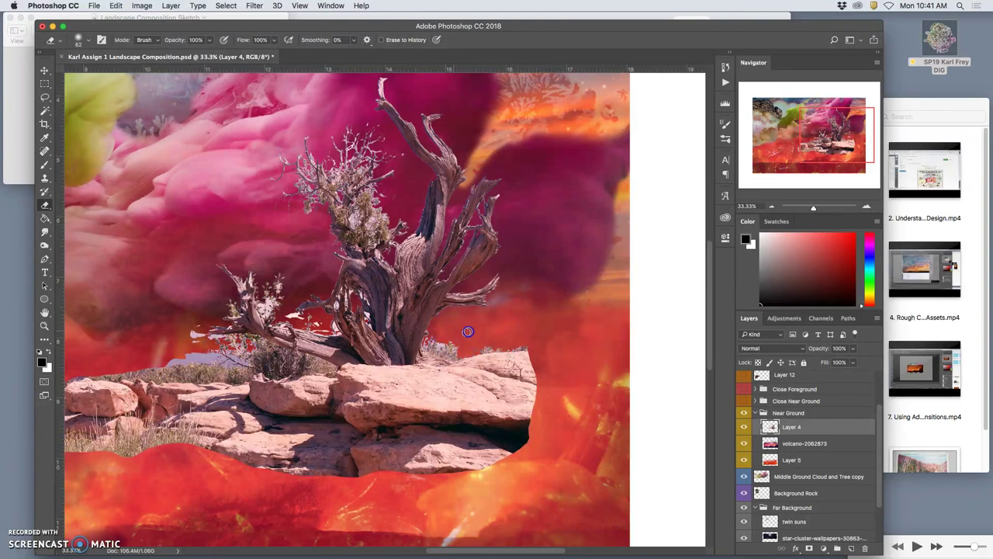
{"action": "mouse_move", "coordinate": [468, 331]}
{"action": "left_mouse_down"}
{"action": "mouse_move", "coordinate": [424, 147]}
{"action": "mouse_move", "coordinate": [348, 146]}
{"action": "mouse_move", "coordinate": [301, 170]}
{"action": "mouse_move", "coordinate": [289, 316]}
{"action": "left_mouse_up"}
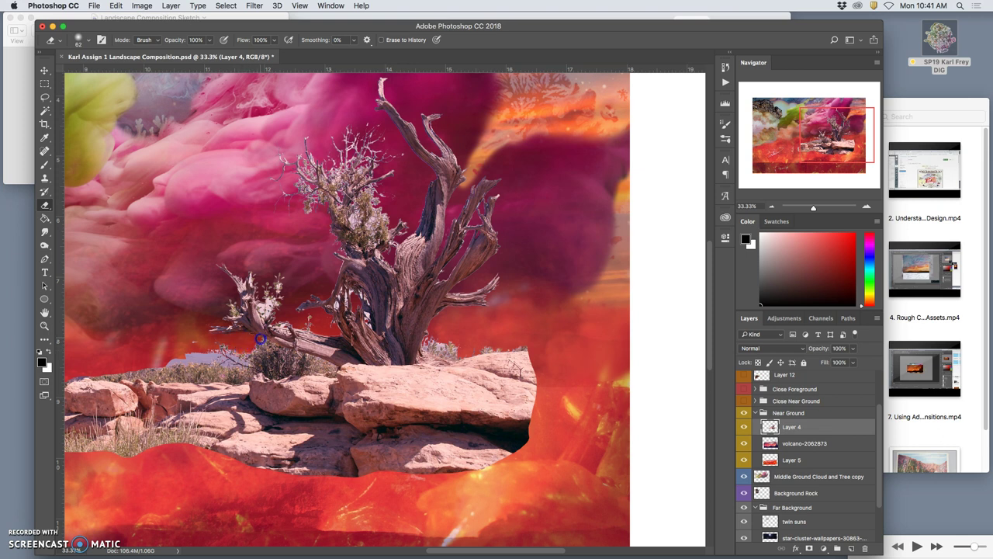
{"action": "mouse_move", "coordinate": [256, 340]}
{"action": "left_mouse_down"}
{"action": "mouse_move", "coordinate": [235, 304]}
{"action": "mouse_move", "coordinate": [260, 301]}
{"action": "mouse_move", "coordinate": [228, 275]}
{"action": "mouse_move", "coordinate": [209, 323]}
{"action": "mouse_move", "coordinate": [169, 363]}
{"action": "left_mouse_up"}
{"action": "mouse_move", "coordinate": [189, 363]}
{"action": "left_mouse_down"}
{"action": "mouse_move", "coordinate": [214, 362]}
{"action": "mouse_move", "coordinate": [244, 360]}
{"action": "left_mouse_up"}
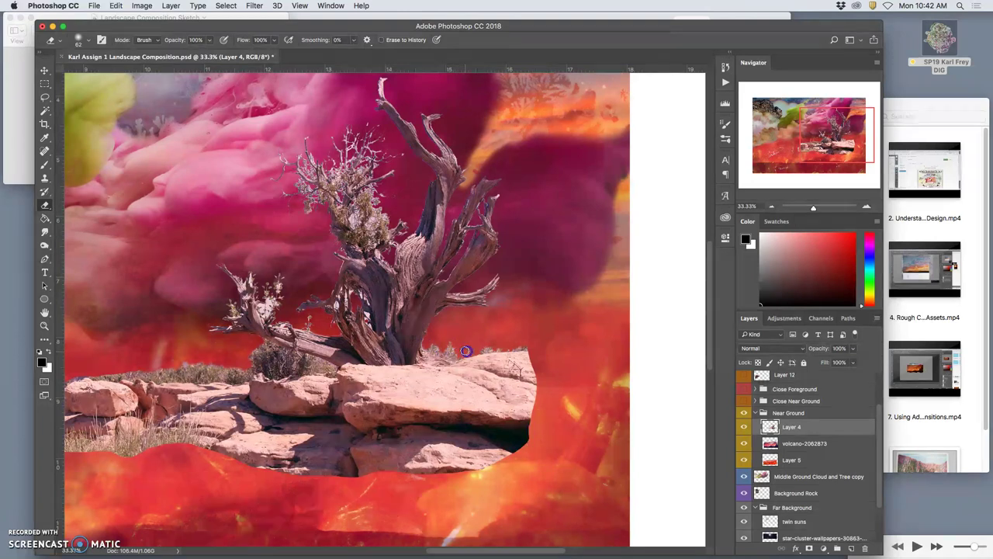
{"action": "left_click_drag", "start_coordinate": [388, 300], "coordinate": [358, 294]}
{"action": "left_click", "coordinate": [336, 307]}
Erase the purple fringe along the trunk edges, between branches, and on the small left branch.
{"action": "left_click", "coordinate": [346, 294]}
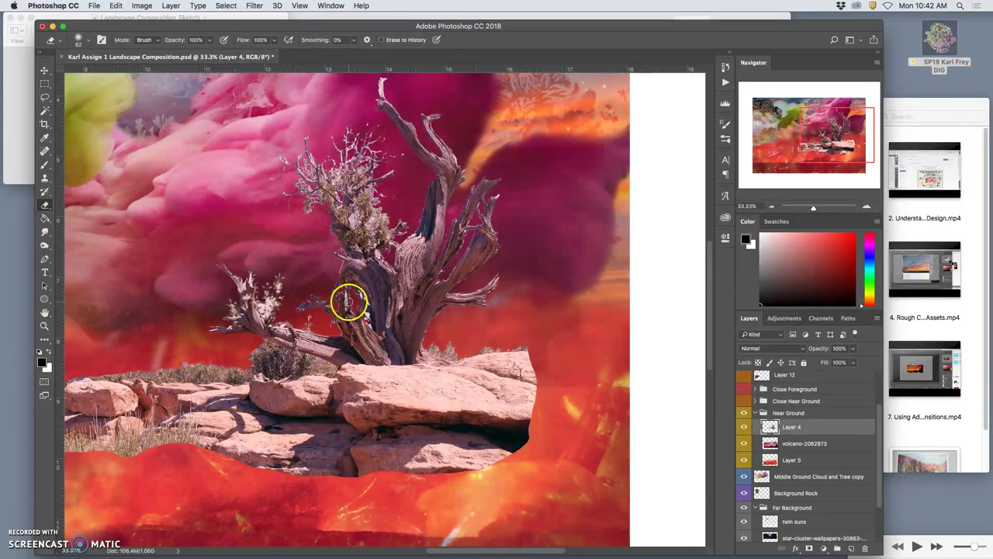
{"action": "mouse_move", "coordinate": [392, 287]}
{"action": "left_mouse_down"}
{"action": "mouse_move", "coordinate": [429, 278]}
{"action": "mouse_move", "coordinate": [368, 314]}
{"action": "left_mouse_up"}
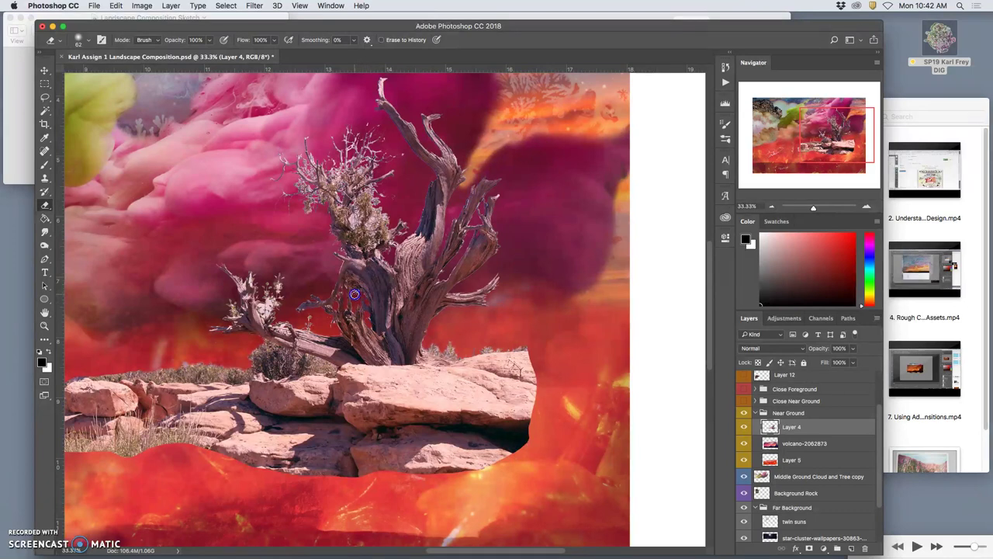
{"action": "mouse_move", "coordinate": [354, 294]}
{"action": "left_mouse_down"}
{"action": "mouse_move", "coordinate": [362, 339]}
{"action": "mouse_move", "coordinate": [346, 284]}
{"action": "mouse_move", "coordinate": [302, 310]}
{"action": "mouse_move", "coordinate": [266, 306]}
{"action": "left_mouse_up"}
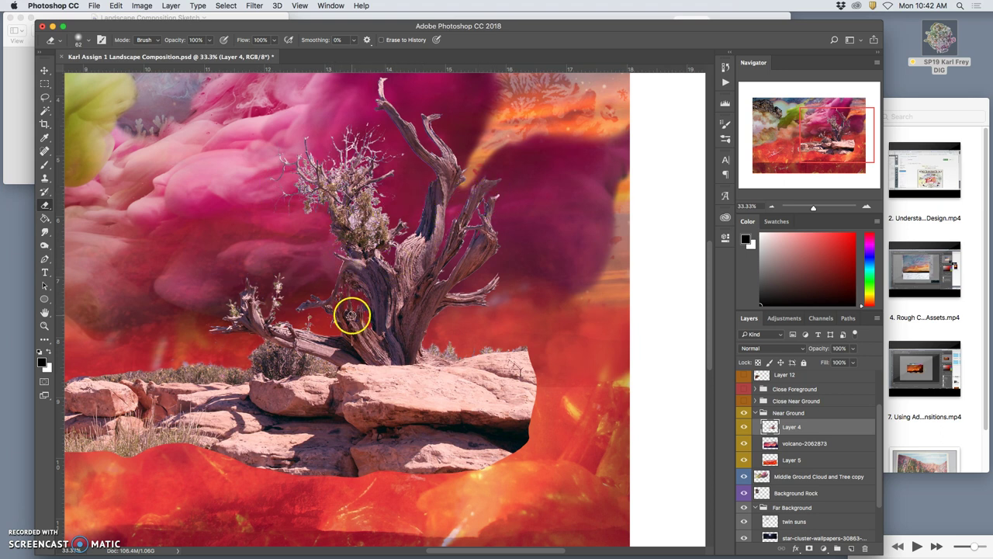
{"action": "left_click", "coordinate": [280, 327]}
{"action": "left_click_drag", "start_coordinate": [275, 326], "coordinate": [307, 332]}
{"action": "scroll", "coordinate": [353, 297], "scroll_direction": "up", "scroll_amount": 5}
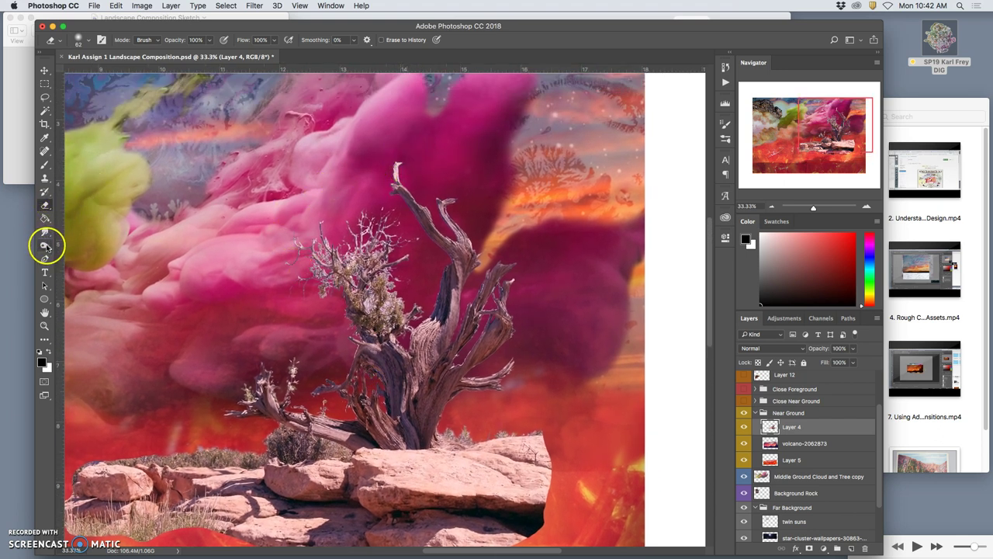
Tone the tree's upper branches and trunk with a Highlights-range toning brush at 16% exposure.
{"action": "left_click", "coordinate": [44, 246]}
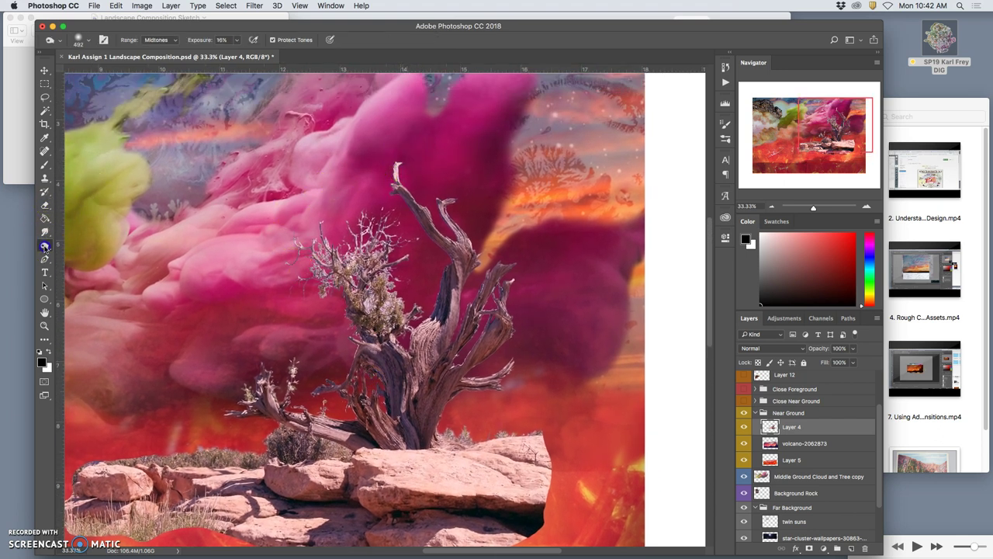
{"action": "left_click", "coordinate": [168, 48]}
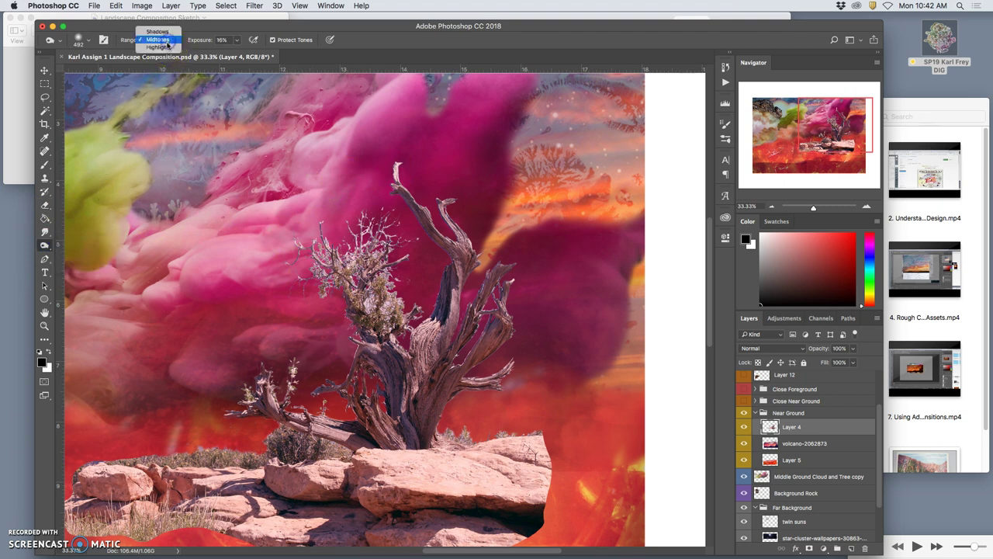
{"action": "left_click", "coordinate": [159, 47]}
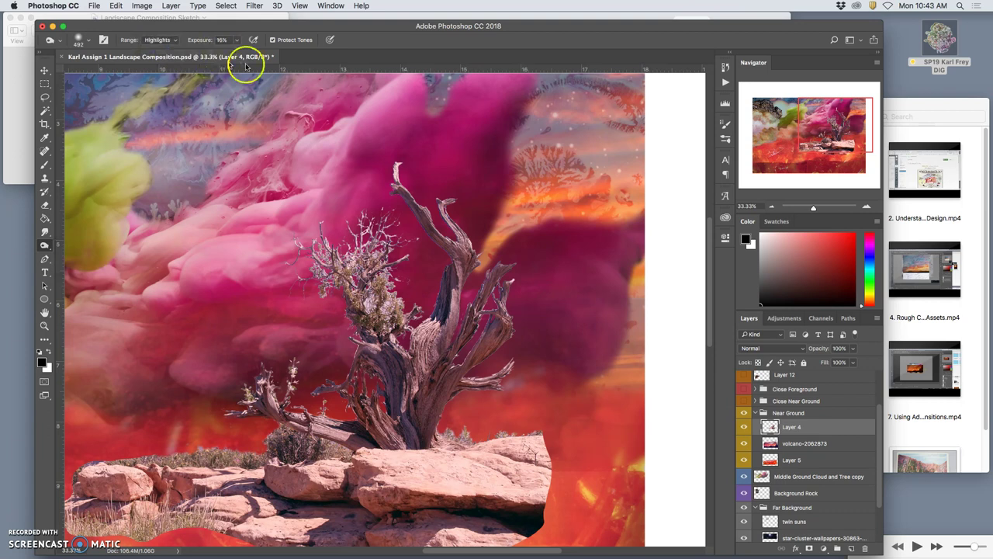
{"action": "mouse_move", "coordinate": [396, 184]}
{"action": "left_mouse_down"}
{"action": "mouse_move", "coordinate": [441, 170]}
{"action": "mouse_move", "coordinate": [485, 265]}
{"action": "mouse_move", "coordinate": [476, 257]}
{"action": "mouse_move", "coordinate": [430, 336]}
{"action": "mouse_move", "coordinate": [383, 297]}
{"action": "mouse_move", "coordinate": [367, 227]}
{"action": "mouse_move", "coordinate": [302, 256]}
{"action": "mouse_move", "coordinate": [301, 242]}
{"action": "mouse_move", "coordinate": [336, 262]}
{"action": "mouse_move", "coordinate": [305, 281]}
{"action": "mouse_move", "coordinate": [285, 262]}
{"action": "mouse_move", "coordinate": [350, 236]}
{"action": "mouse_move", "coordinate": [361, 253]}
{"action": "mouse_move", "coordinate": [368, 327]}
{"action": "mouse_move", "coordinate": [466, 335]}
{"action": "mouse_move", "coordinate": [489, 324]}
{"action": "mouse_move", "coordinate": [473, 343]}
{"action": "mouse_move", "coordinate": [513, 277]}
{"action": "mouse_move", "coordinate": [512, 360]}
{"action": "mouse_move", "coordinate": [472, 376]}
{"action": "mouse_move", "coordinate": [374, 303]}
{"action": "left_mouse_up"}
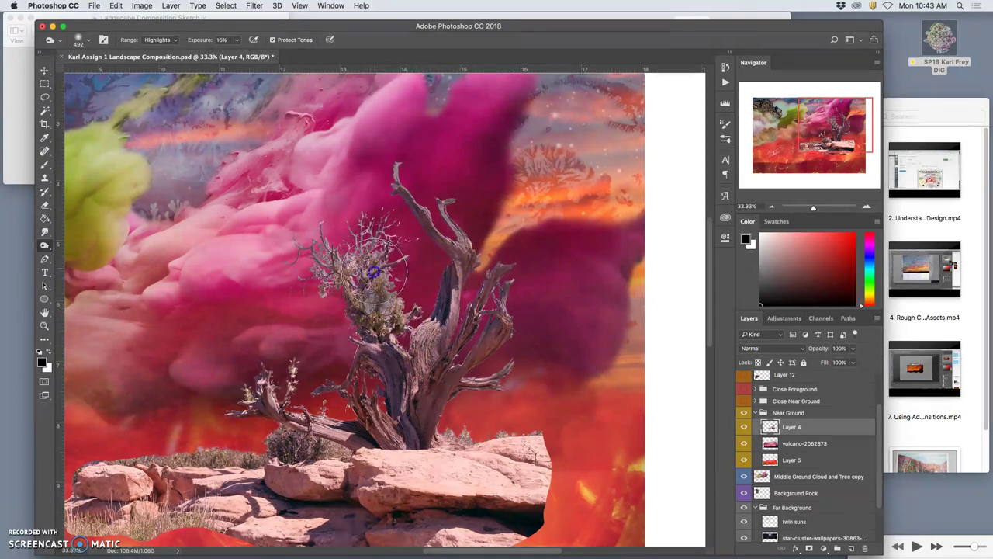
{"action": "left_click_drag", "start_coordinate": [388, 340], "coordinate": [401, 349]}
{"action": "left_click", "coordinate": [27, 207]}
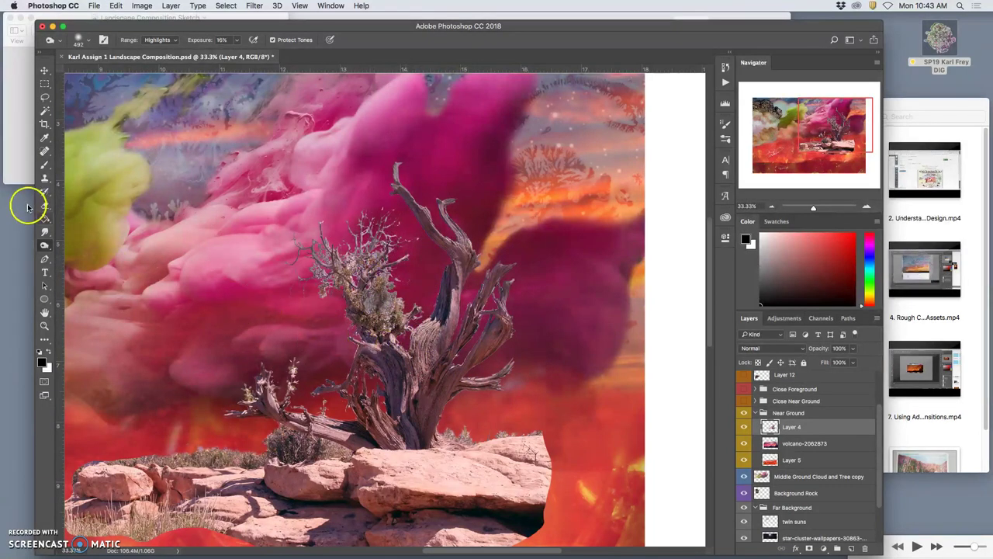
Partly fade the tree's foliage edges with the Eraser at 59% opacity.
{"action": "left_click", "coordinate": [43, 206]}
{"action": "mouse_move", "coordinate": [367, 278]}
{"action": "left_mouse_down"}
{"action": "mouse_move", "coordinate": [371, 303]}
{"action": "mouse_move", "coordinate": [388, 289]}
{"action": "mouse_move", "coordinate": [370, 250]}
{"action": "left_mouse_up"}
{"action": "left_click", "coordinate": [207, 40]}
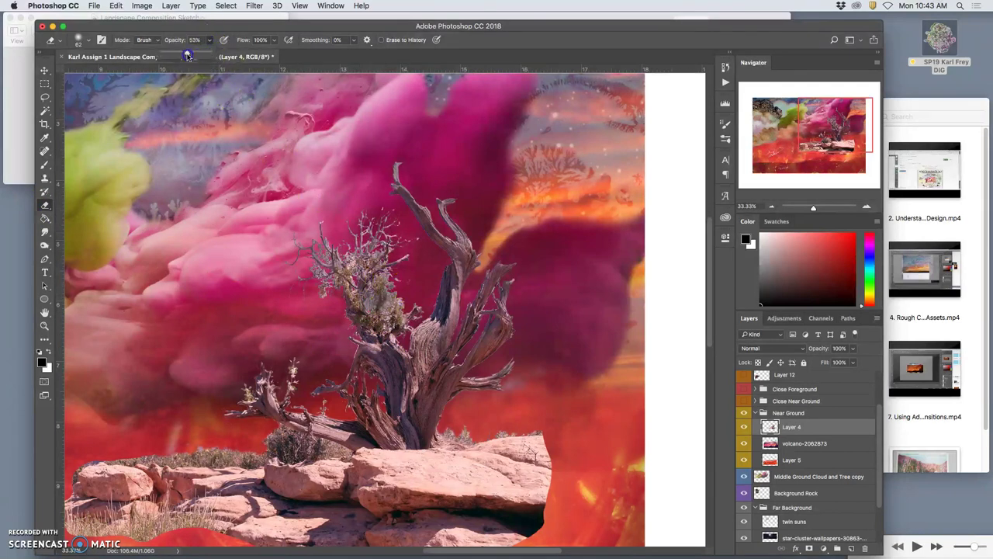
{"action": "left_click_drag", "start_coordinate": [186, 56], "coordinate": [190, 56]}
{"action": "left_click_drag", "start_coordinate": [353, 253], "coordinate": [368, 307]}
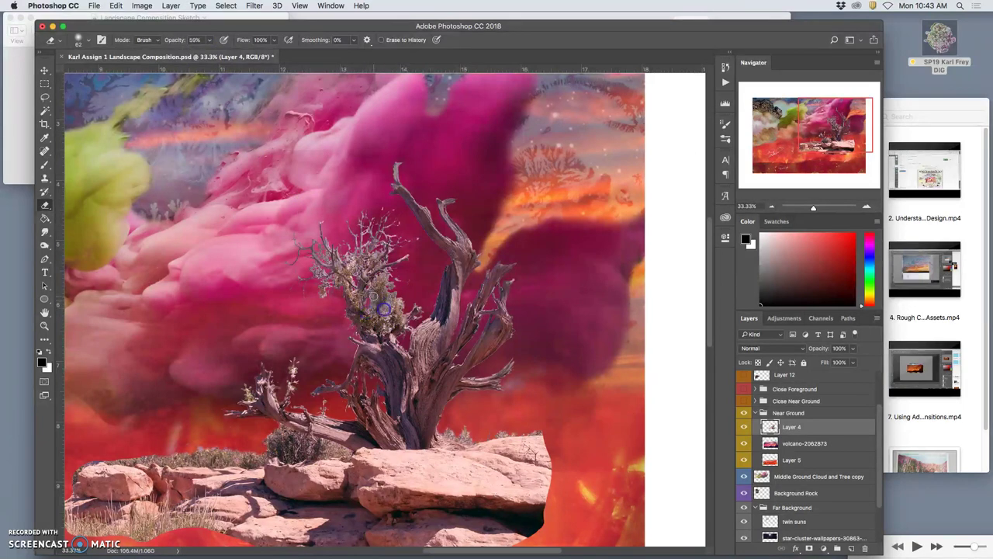
{"action": "mouse_move", "coordinate": [355, 284]}
{"action": "left_mouse_down"}
{"action": "mouse_move", "coordinate": [353, 263]}
{"action": "mouse_move", "coordinate": [388, 282]}
{"action": "mouse_move", "coordinate": [381, 272]}
{"action": "left_mouse_up"}
{"action": "mouse_move", "coordinate": [371, 301]}
{"action": "left_mouse_down"}
{"action": "mouse_move", "coordinate": [381, 360]}
{"action": "mouse_move", "coordinate": [361, 271]}
{"action": "mouse_move", "coordinate": [345, 255]}
{"action": "left_mouse_up"}
Check the whole scene, then erase the pink cloud remnants around the tree's small branch.
{"action": "key", "text": "super+minus"}
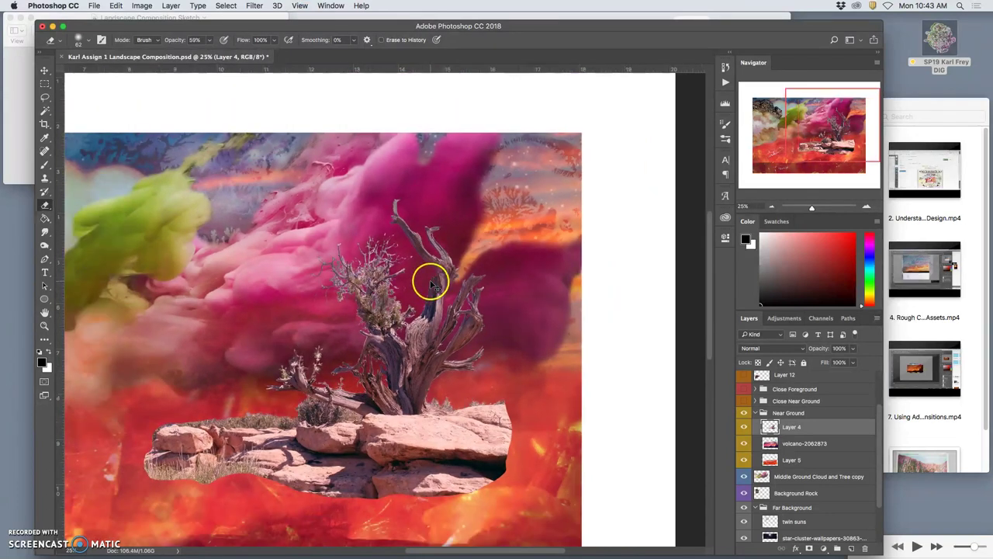
{"action": "key", "text": "super+minus"}
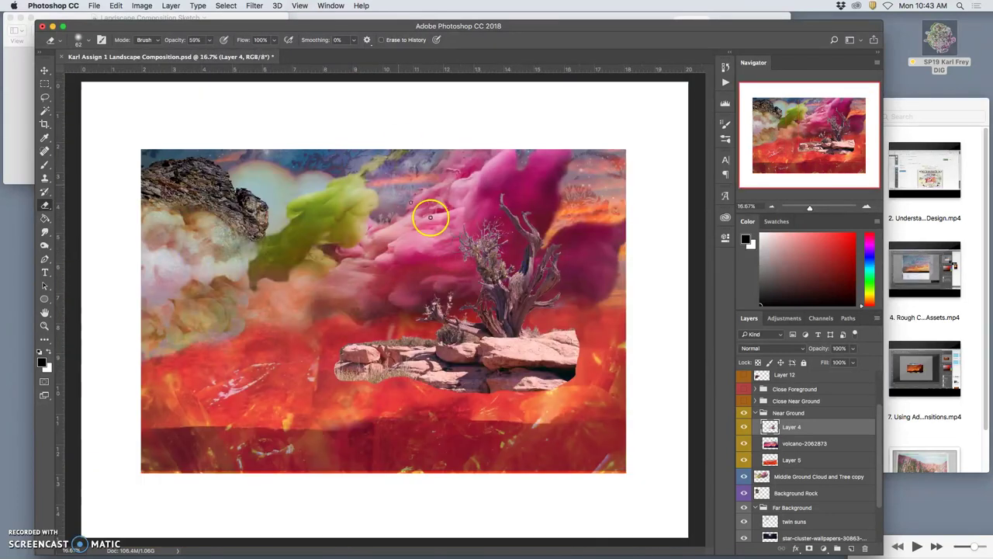
{"action": "key", "text": "super+plus"}
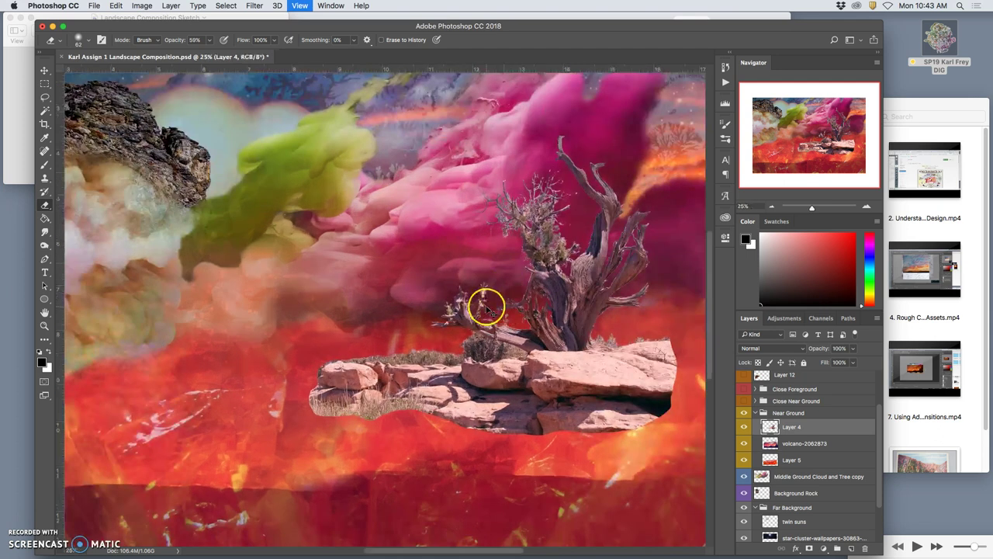
{"action": "mouse_move", "coordinate": [516, 289]}
{"action": "left_mouse_down"}
{"action": "mouse_move", "coordinate": [483, 295]}
{"action": "mouse_move", "coordinate": [548, 319]}
{"action": "mouse_move", "coordinate": [504, 293]}
{"action": "left_mouse_up"}
{"action": "scroll", "coordinate": [504, 294], "scroll_direction": "right", "scroll_amount": 5}
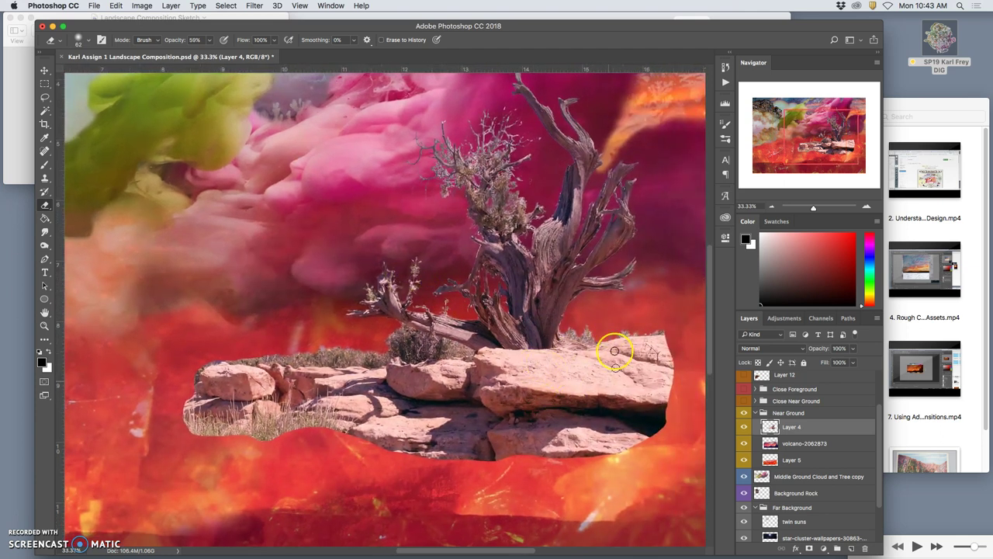
{"action": "mouse_move", "coordinate": [605, 329]}
{"action": "left_mouse_down"}
{"action": "mouse_move", "coordinate": [547, 377]}
{"action": "mouse_move", "coordinate": [512, 369]}
{"action": "left_mouse_up"}
{"action": "left_click", "coordinate": [44, 97]}
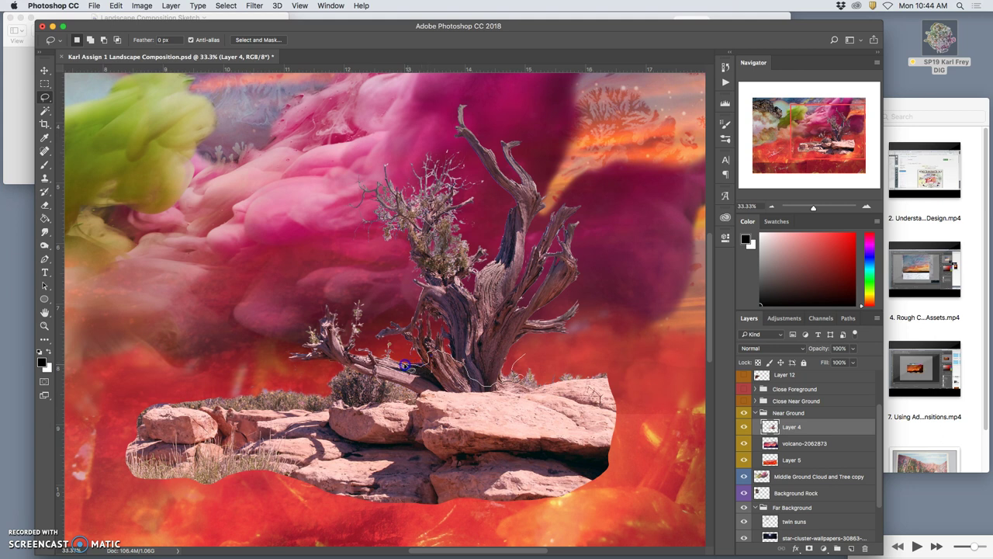
Lasso around the tree, apply a 2.3-pixel Gaussian Blur, then deselect and zoom out.
{"action": "left_click_drag", "start_coordinate": [317, 403], "coordinate": [184, 408]}
{"action": "mouse_move", "coordinate": [147, 367]}
{"action": "left_mouse_down"}
{"action": "mouse_move", "coordinate": [274, 148]}
{"action": "mouse_move", "coordinate": [573, 103]}
{"action": "mouse_move", "coordinate": [603, 288]}
{"action": "mouse_move", "coordinate": [567, 304]}
{"action": "left_mouse_up"}
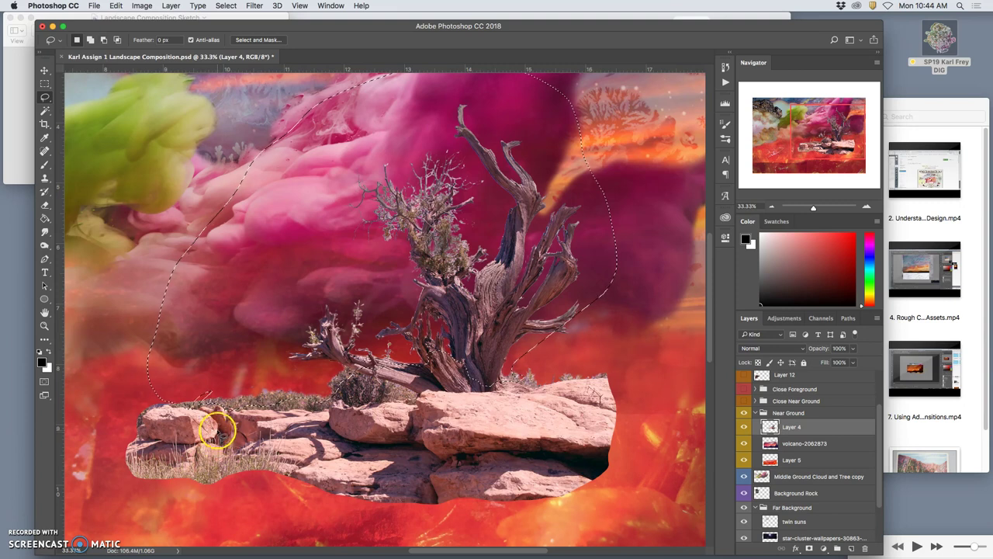
{"action": "left_click", "coordinate": [255, 5]}
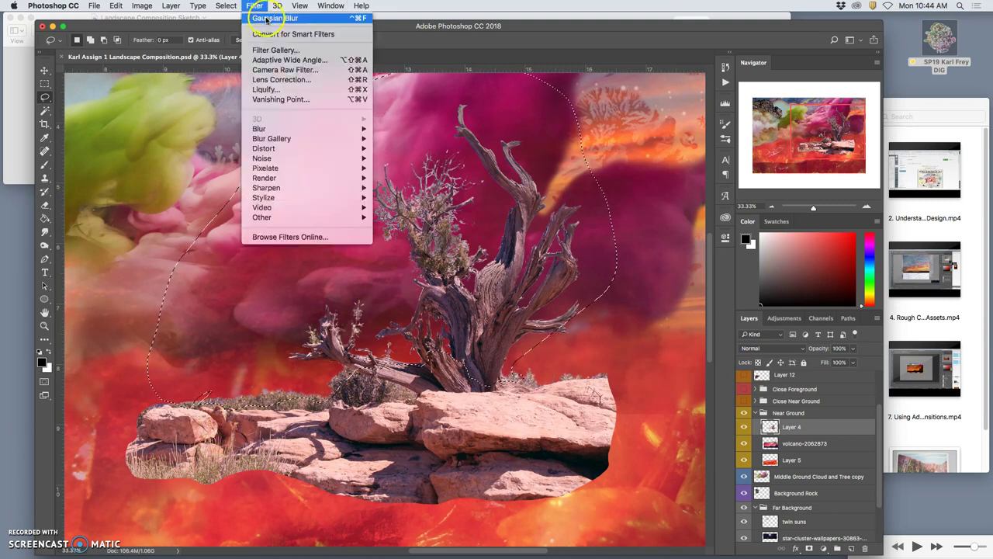
{"action": "mouse_move", "coordinate": [277, 128]}
{"action": "left_click", "coordinate": [411, 166]}
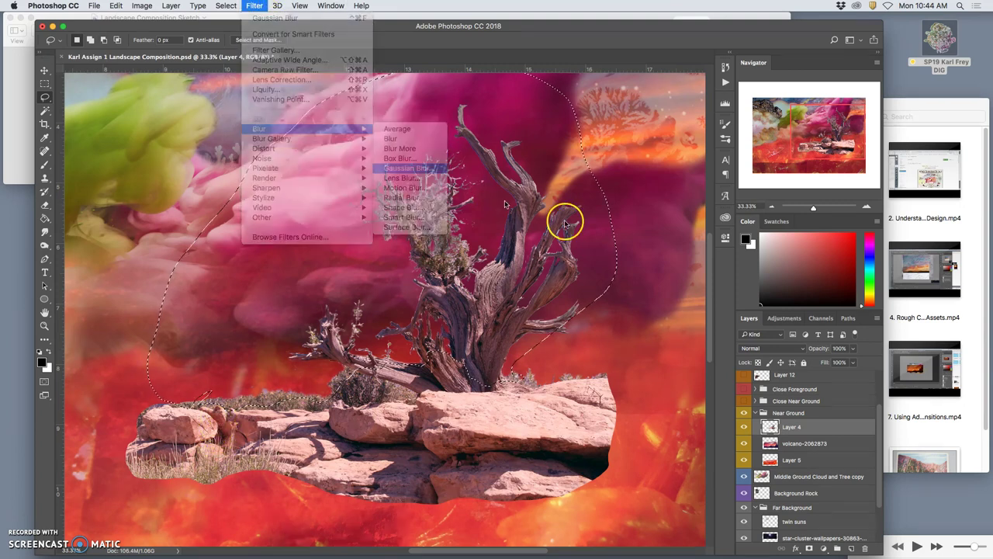
{"action": "left_click_drag", "start_coordinate": [609, 97], "coordinate": [712, 151]}
{"action": "left_click_drag", "start_coordinate": [674, 304], "coordinate": [644, 307]}
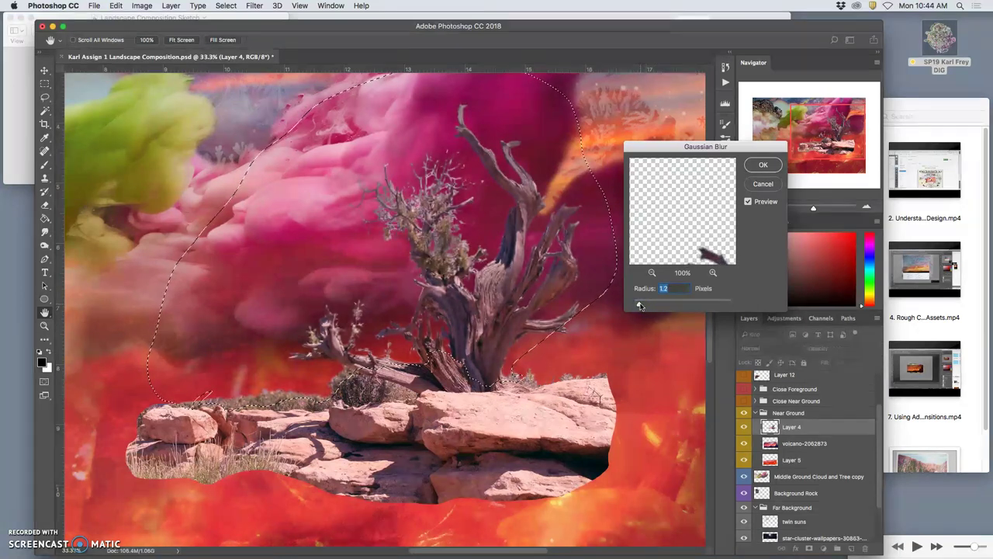
{"action": "left_click_drag", "start_coordinate": [638, 305], "coordinate": [643, 304]}
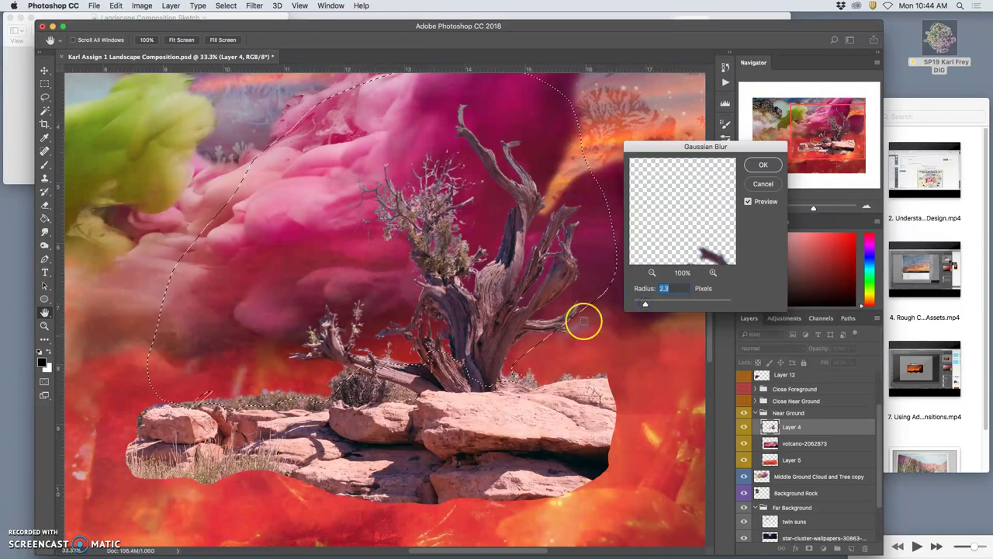
{"action": "left_click", "coordinate": [762, 165]}
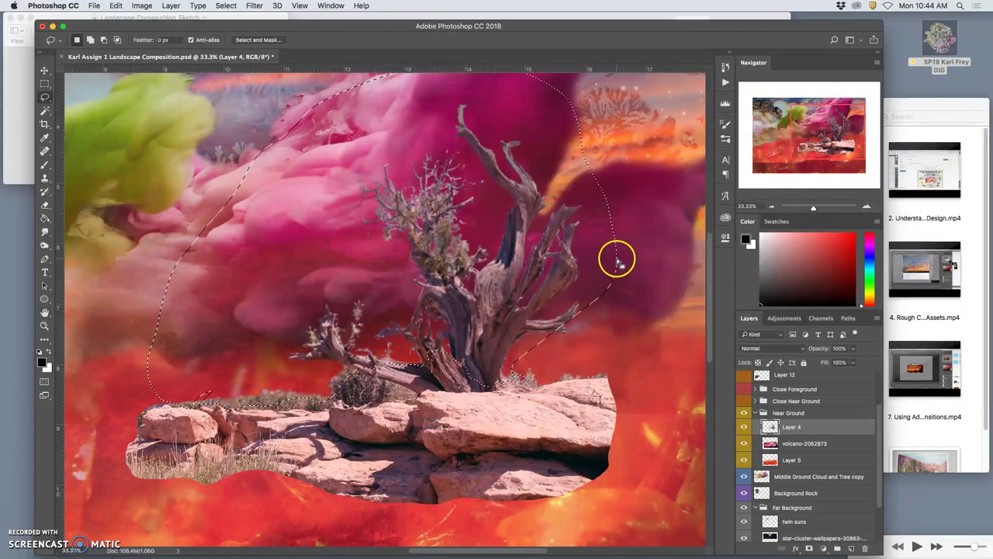
{"action": "left_click", "coordinate": [587, 405]}
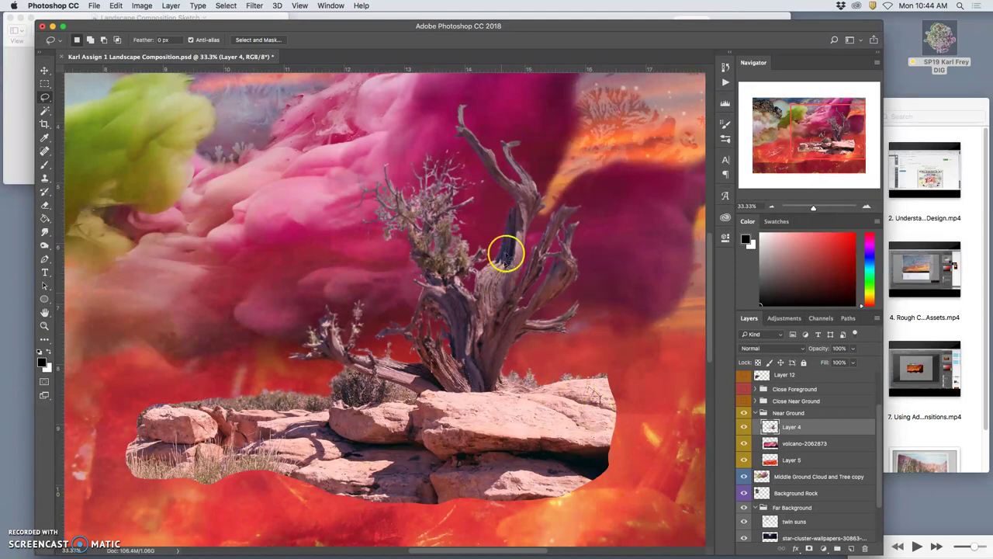
{"action": "key", "text": "super+minus"}
{"action": "key", "text": "super+minus"}
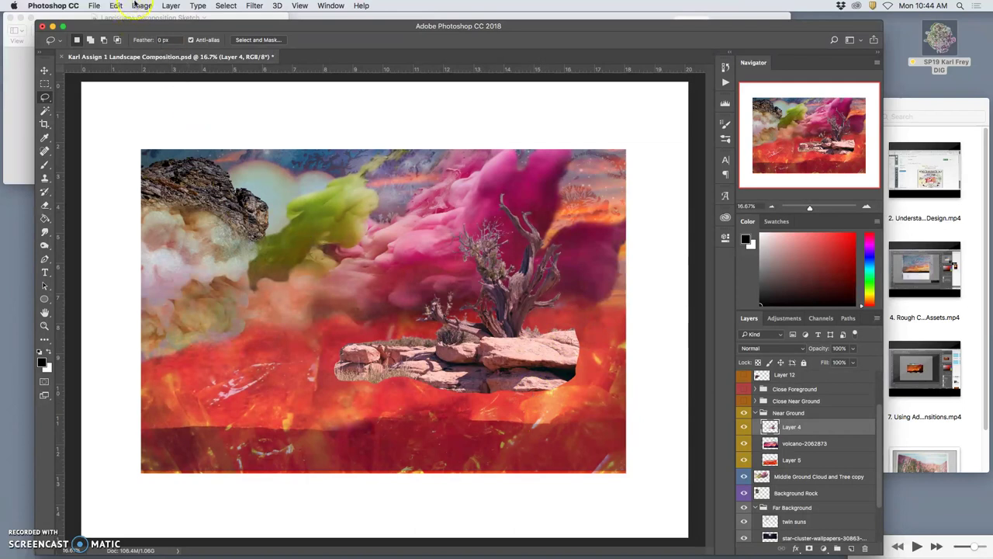
Apply Levels to Layer 4 with input 9–249 and output white 231.
{"action": "left_click", "coordinate": [141, 6]}
{"action": "mouse_move", "coordinate": [159, 34]}
{"action": "left_click", "coordinate": [256, 45]}
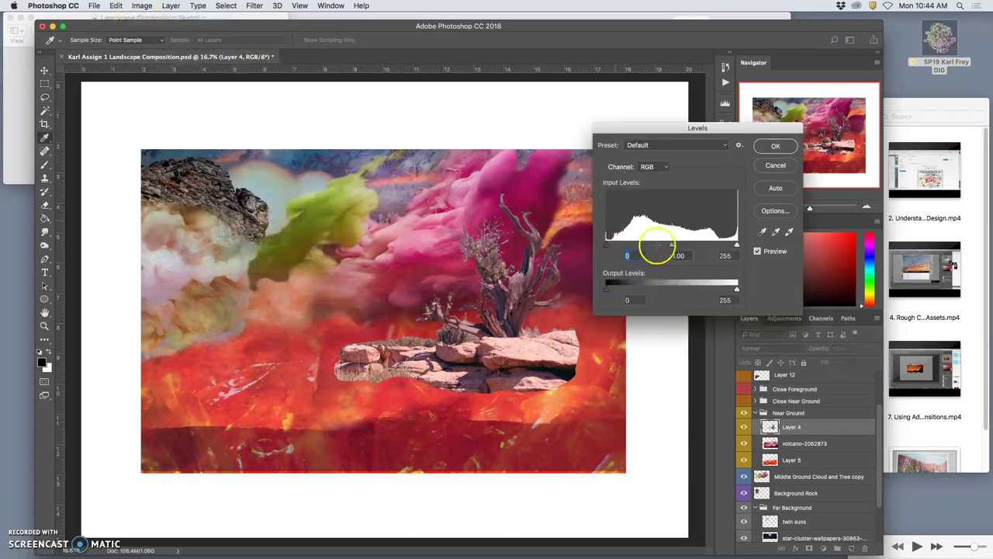
{"action": "left_click_drag", "start_coordinate": [606, 245], "coordinate": [613, 248]}
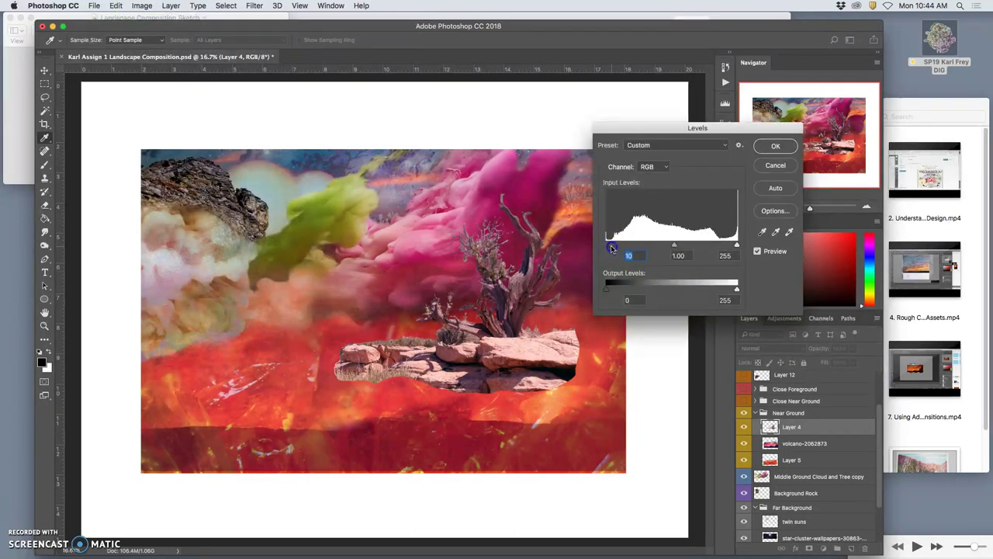
{"action": "left_click_drag", "start_coordinate": [737, 246], "coordinate": [736, 245]}
{"action": "left_click_drag", "start_coordinate": [735, 289], "coordinate": [717, 290]}
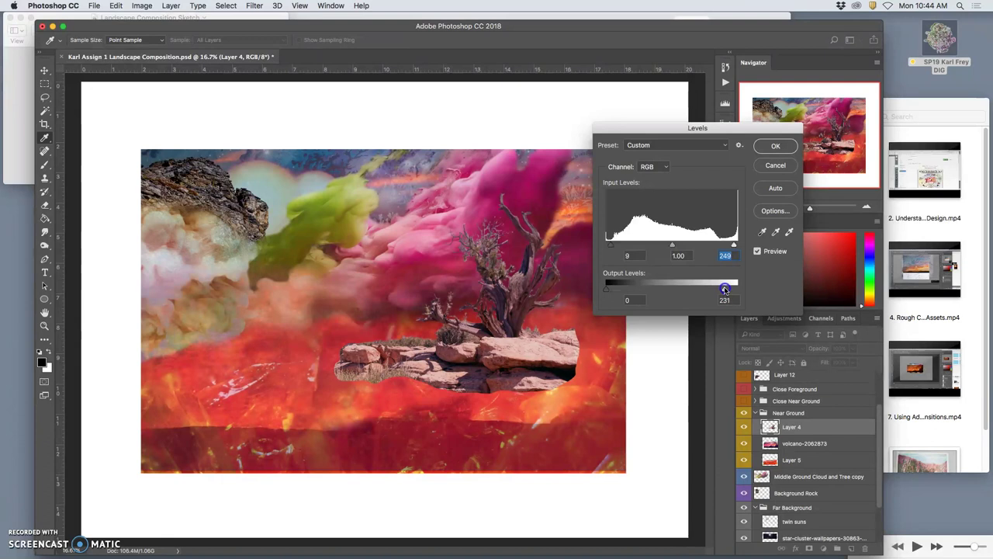
{"action": "left_click", "coordinate": [769, 148]}
Compare layer visibility and leave the Close Near Ground rocks showing.
{"action": "left_click", "coordinate": [745, 426]}
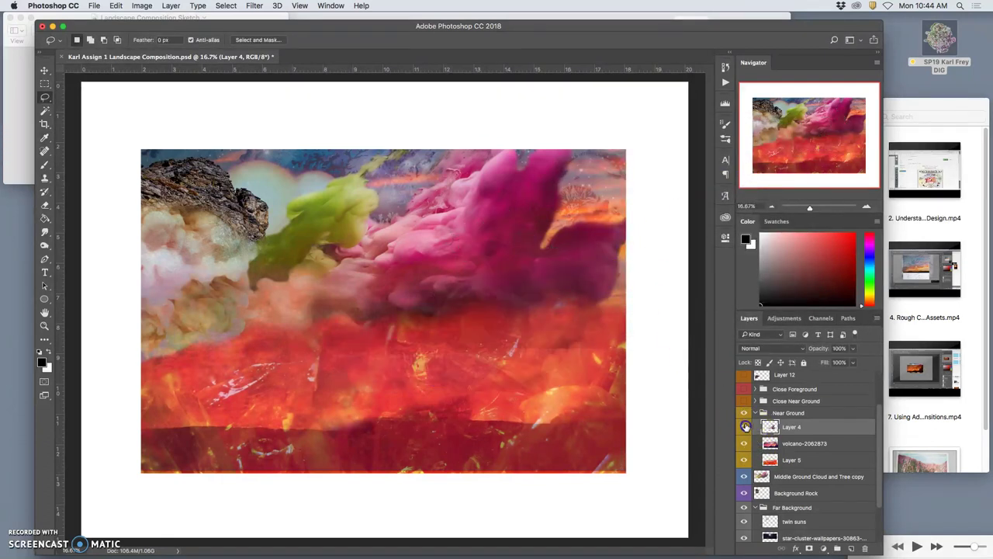
{"action": "left_click", "coordinate": [745, 427]}
{"action": "left_click", "coordinate": [744, 413]}
{"action": "left_click", "coordinate": [744, 413]}
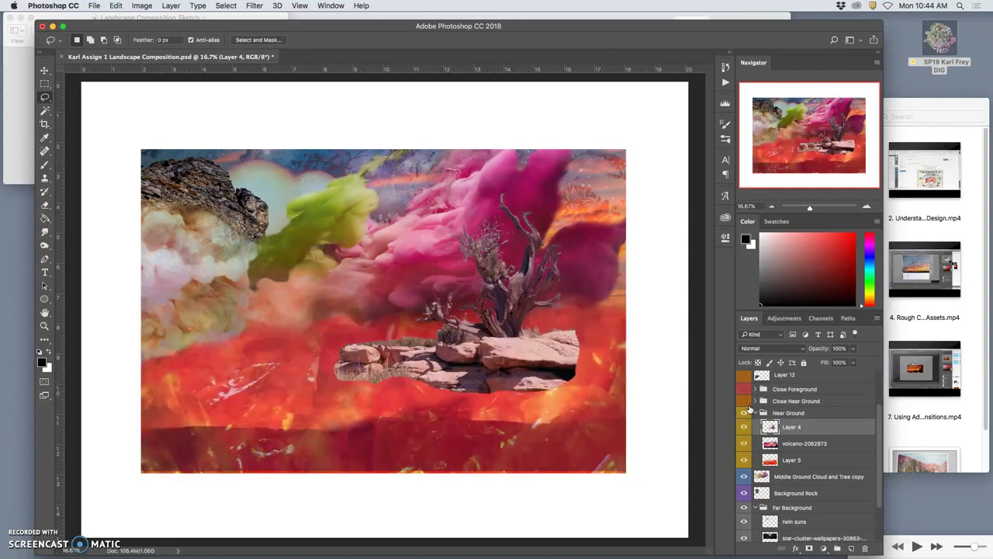
{"action": "left_click", "coordinate": [744, 400]}
{"action": "left_click", "coordinate": [744, 400]}
{"action": "left_click", "coordinate": [744, 400]}
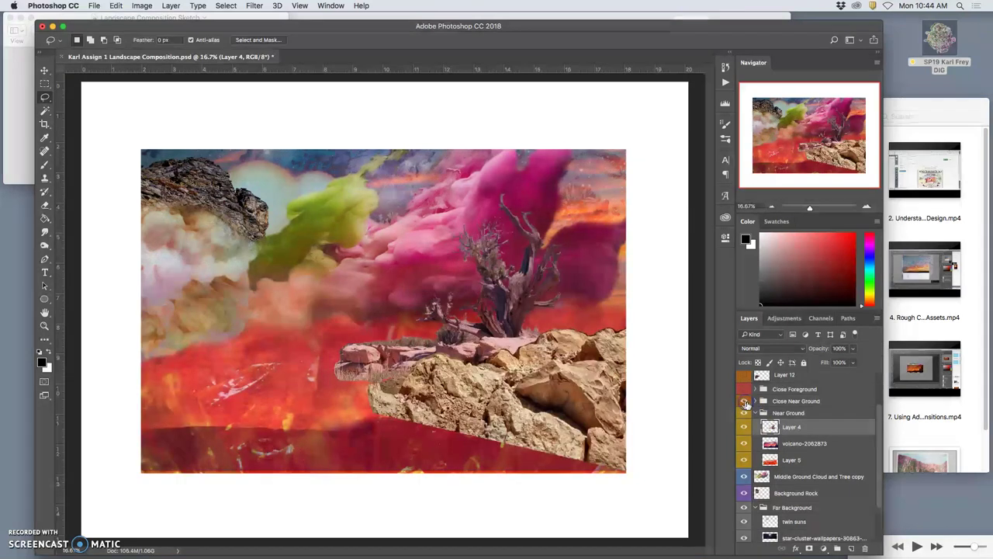
Expand the Close Near Ground group and select Layer 9 with the foreground rocks.
{"action": "left_click", "coordinate": [768, 400]}
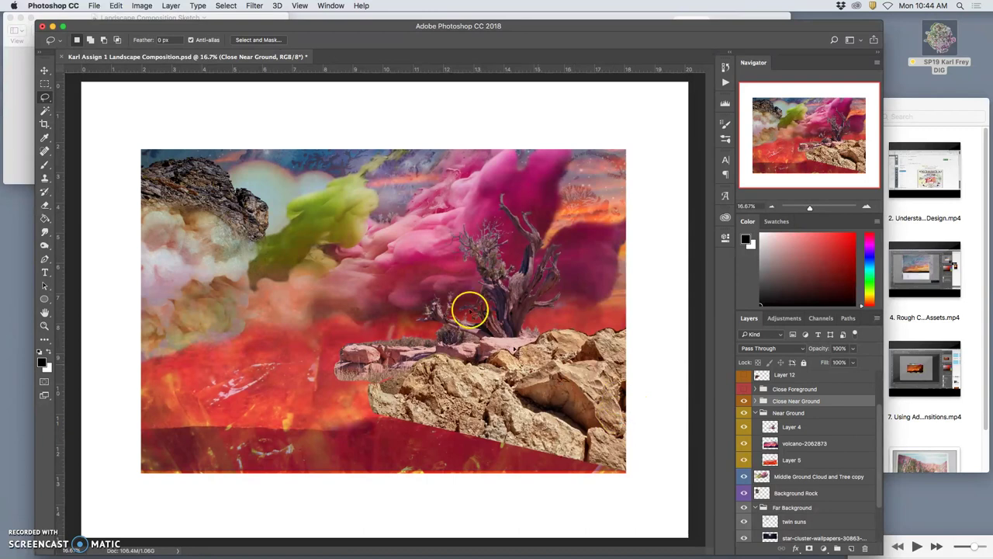
{"action": "left_click", "coordinate": [142, 6]}
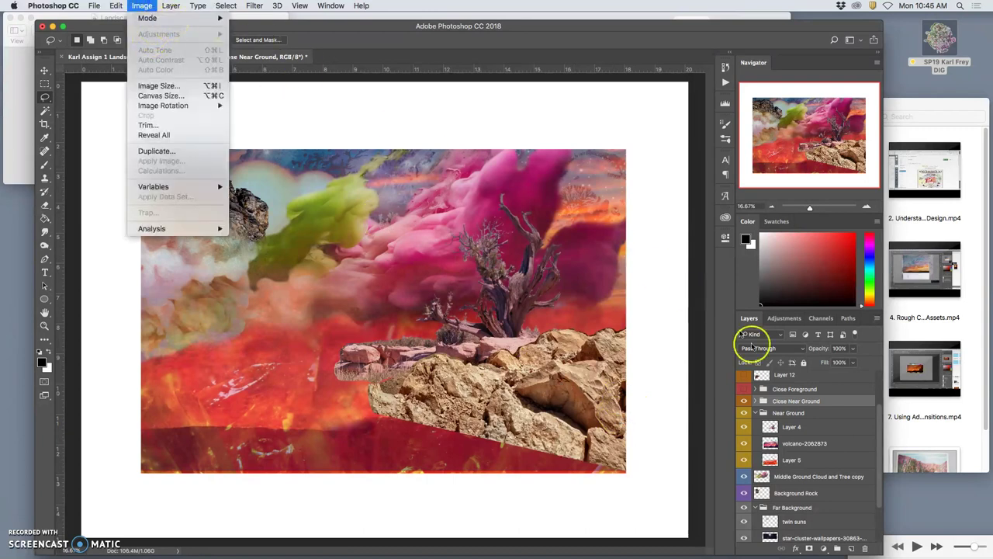
{"action": "left_click", "coordinate": [783, 402]}
{"action": "left_click", "coordinate": [757, 400]}
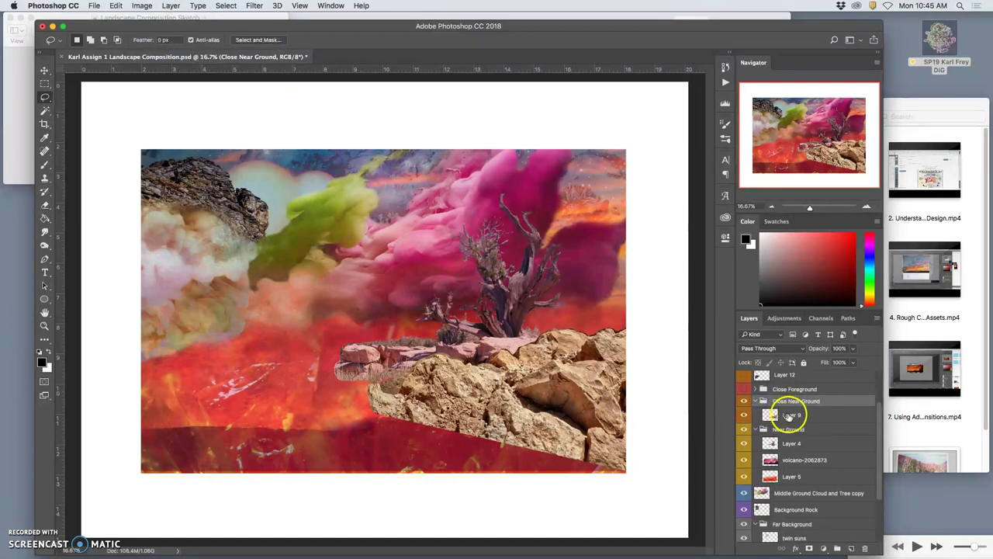
{"action": "left_click", "coordinate": [792, 413]}
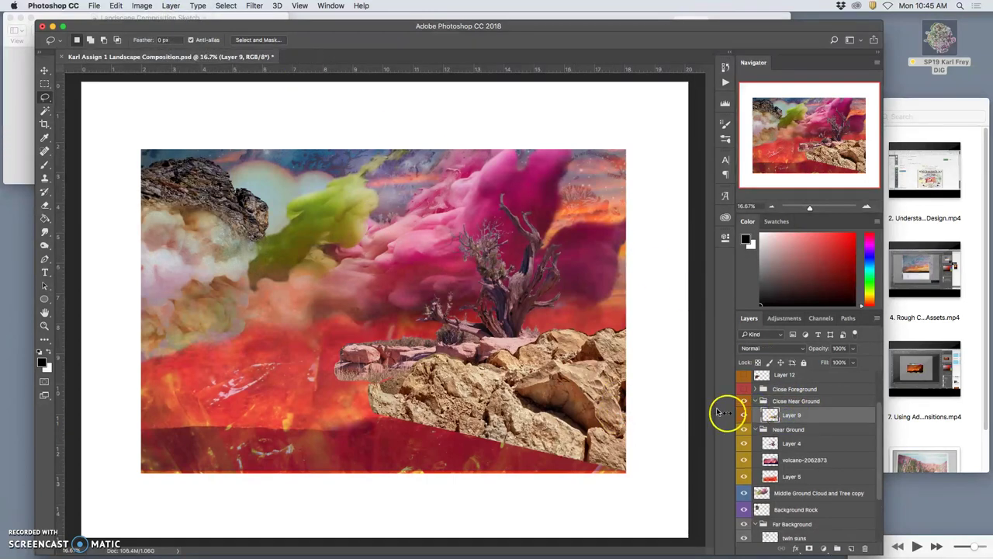
Apply Levels to Layer 9 with midtone gamma 1.39 and output black raised to 22.
{"action": "left_click", "coordinate": [142, 5]}
{"action": "mouse_move", "coordinate": [171, 34]}
{"action": "left_click", "coordinate": [245, 45]}
{"action": "mouse_move", "coordinate": [672, 243]}
{"action": "left_mouse_down"}
{"action": "mouse_move", "coordinate": [687, 247]}
{"action": "mouse_move", "coordinate": [657, 248]}
{"action": "left_mouse_up"}
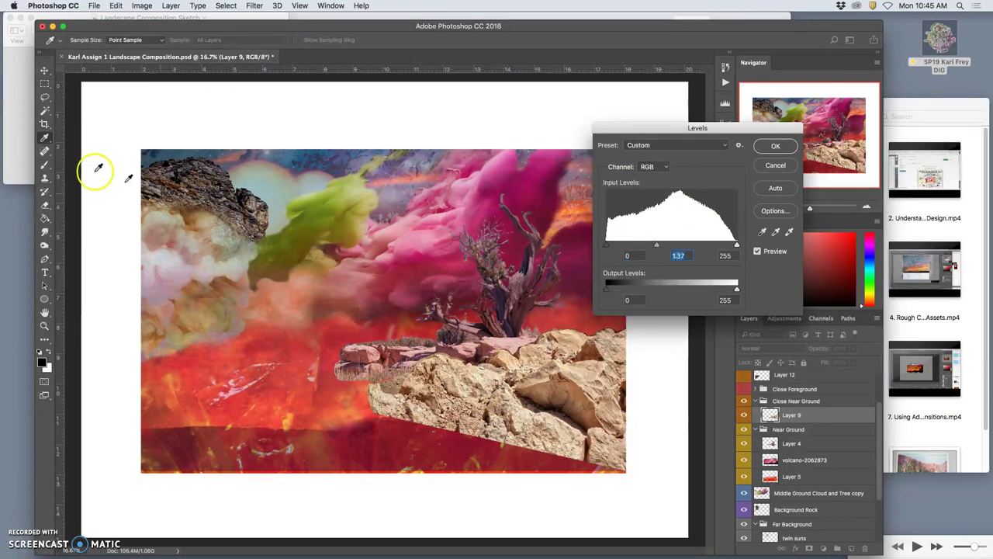
{"action": "left_click", "coordinate": [23, 129]}
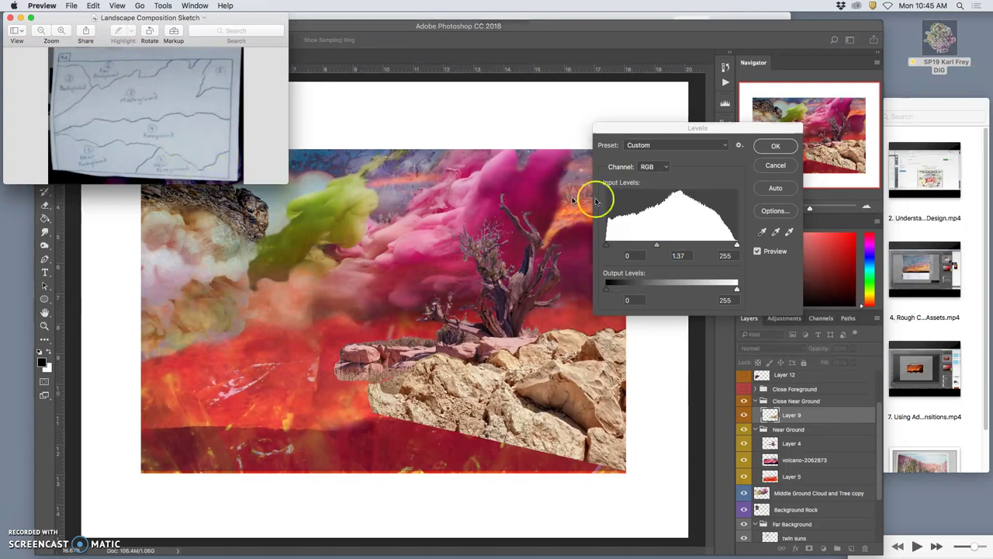
{"action": "left_click", "coordinate": [692, 210]}
{"action": "left_click", "coordinate": [656, 246]}
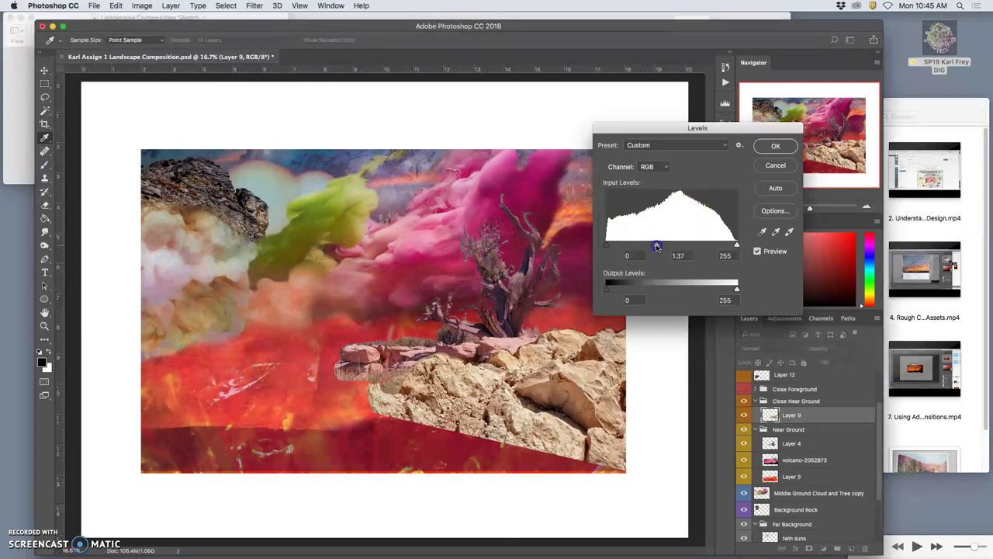
{"action": "mouse_move", "coordinate": [735, 289]}
{"action": "left_mouse_down"}
{"action": "mouse_move", "coordinate": [726, 290]}
{"action": "mouse_move", "coordinate": [736, 289]}
{"action": "left_mouse_up"}
{"action": "left_click_drag", "start_coordinate": [606, 285], "coordinate": [619, 289]}
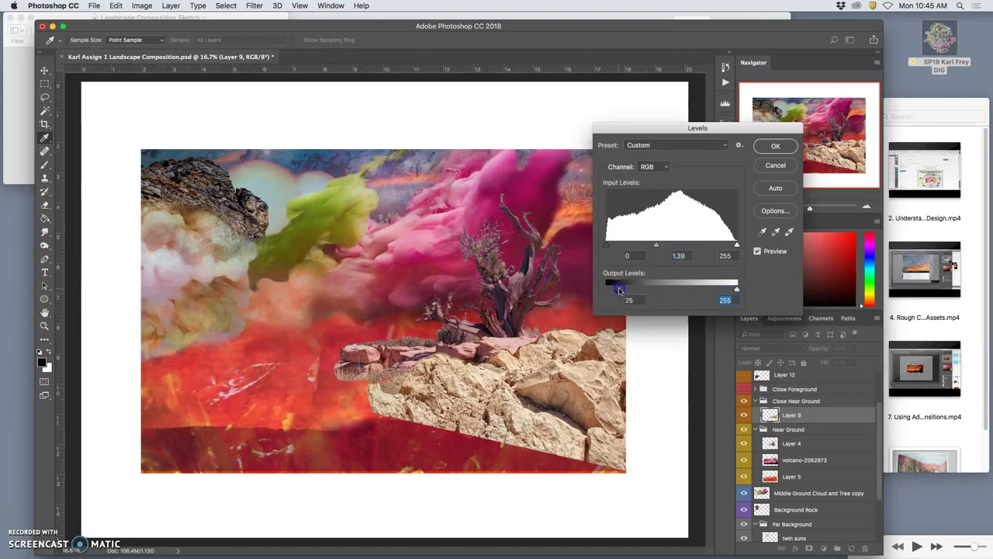
{"action": "left_click", "coordinate": [775, 145]}
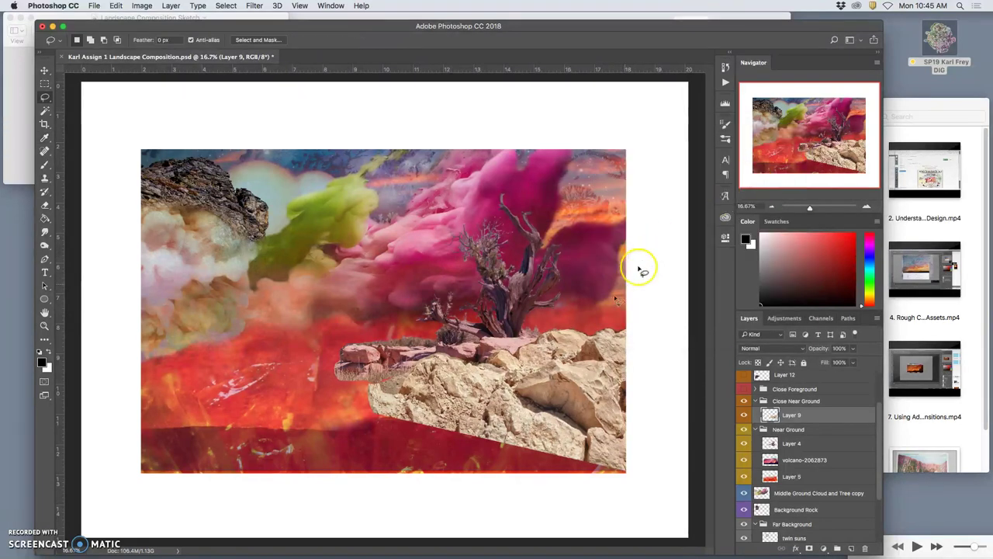
Apply a midtone Color Balance of -32, -35, +18 to Layer 9's foreground rocks.
{"action": "left_click", "coordinate": [141, 6]}
{"action": "mouse_move", "coordinate": [145, 35]}
{"action": "left_click", "coordinate": [264, 97]}
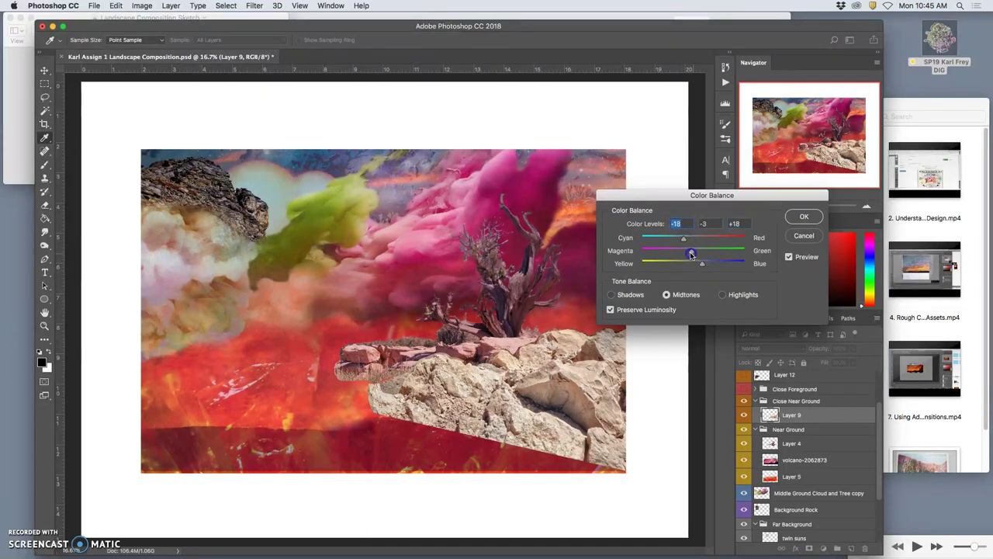
{"action": "mouse_move", "coordinate": [683, 238]}
{"action": "left_mouse_down"}
{"action": "mouse_move", "coordinate": [698, 242]}
{"action": "mouse_move", "coordinate": [675, 251]}
{"action": "left_mouse_up"}
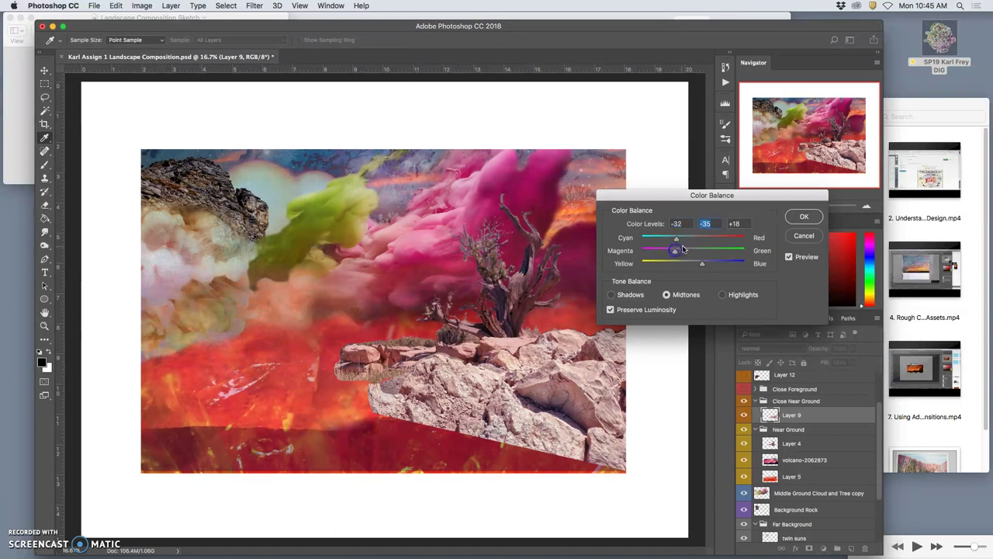
{"action": "left_click", "coordinate": [803, 218]}
Zoom in on the rocks and set the Eraser to 100% opacity.
{"action": "key", "text": "l"}
{"action": "key", "text": "super+equal"}
{"action": "key", "text": "super+equal"}
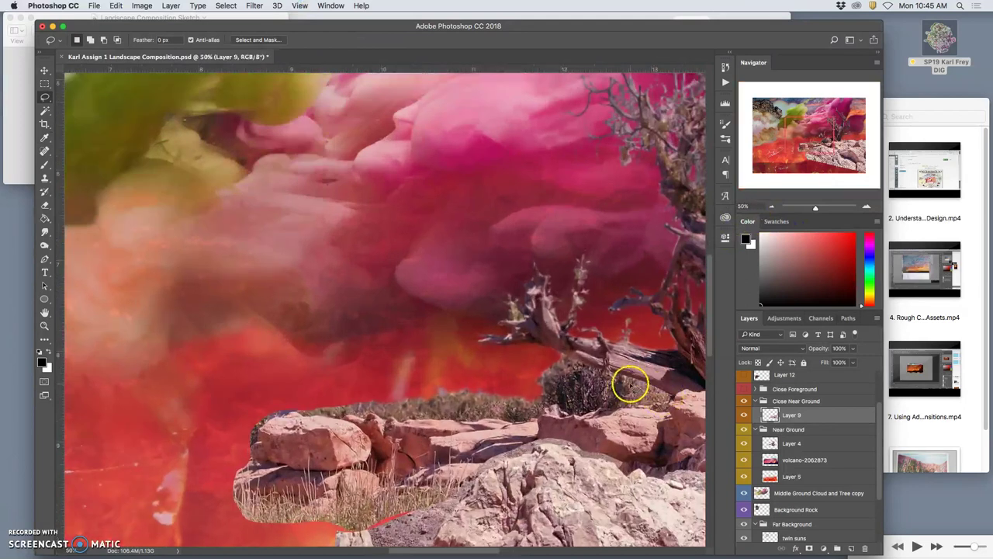
{"action": "scroll", "coordinate": [538, 336], "scroll_direction": "right", "scroll_amount": 2}
{"action": "key", "text": "super+equal"}
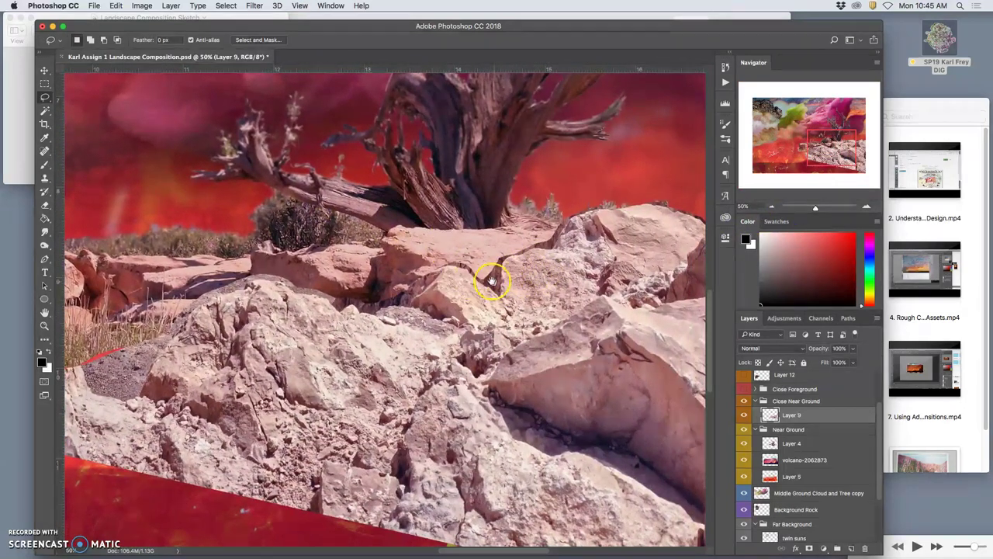
{"action": "left_click", "coordinate": [45, 205]}
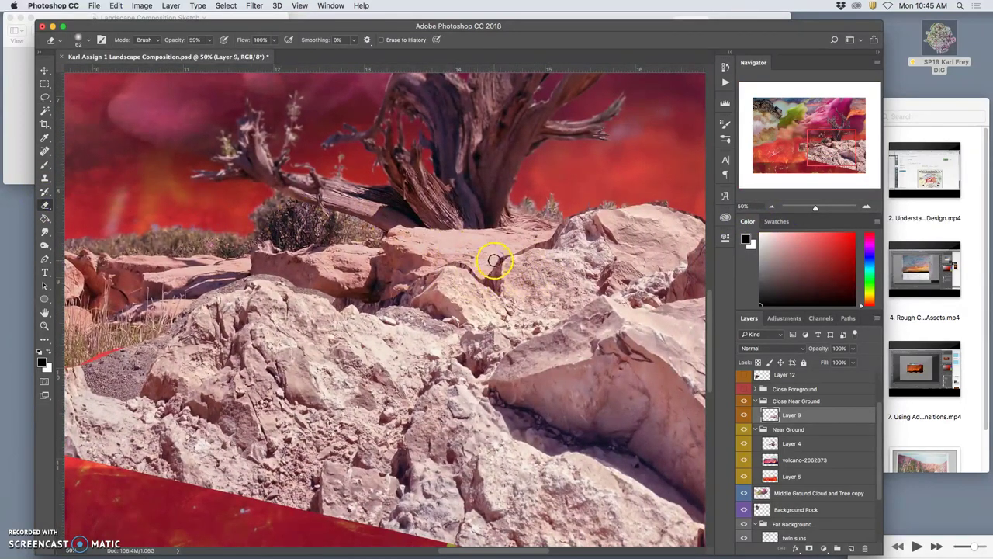
{"action": "left_click", "coordinate": [208, 40]}
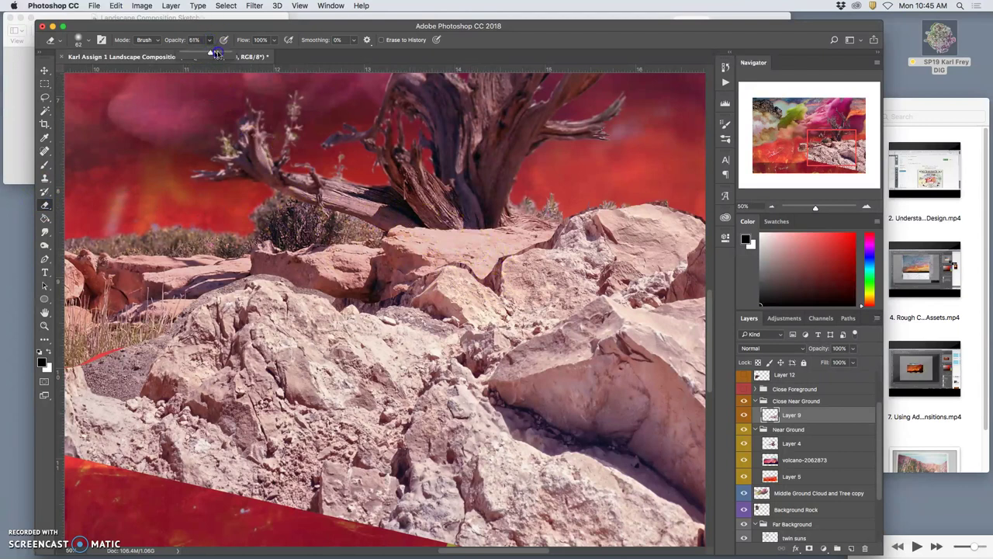
{"action": "left_click_drag", "start_coordinate": [216, 53], "coordinate": [245, 52]}
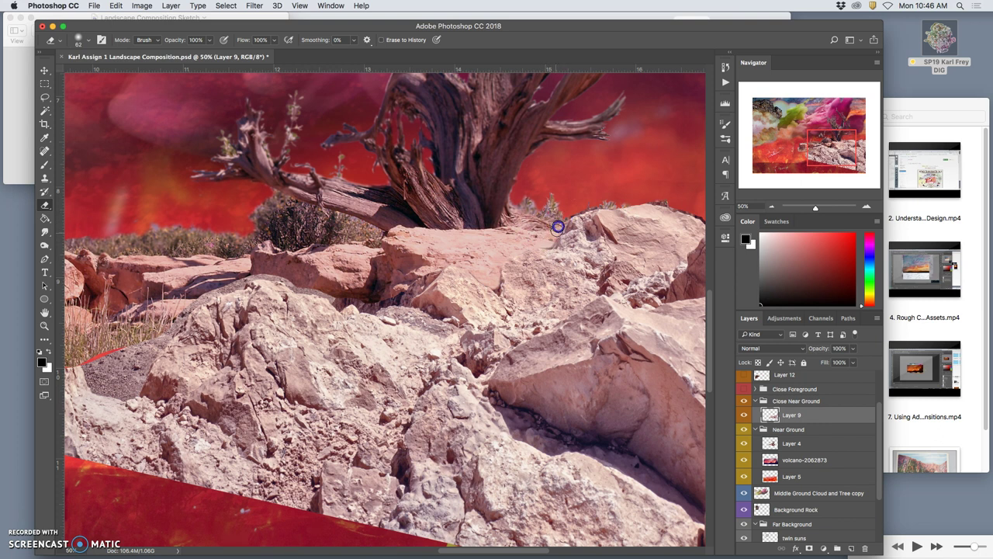
Erase small patches along the rocks' top edge near the horizon.
{"action": "left_click", "coordinate": [499, 283]}
{"action": "left_click", "coordinate": [507, 257]}
{"action": "left_click", "coordinate": [644, 232]}
{"action": "left_click", "coordinate": [565, 227]}
{"action": "left_click_drag", "start_coordinate": [650, 194], "coordinate": [592, 204]}
{"action": "left_click", "coordinate": [653, 209]}
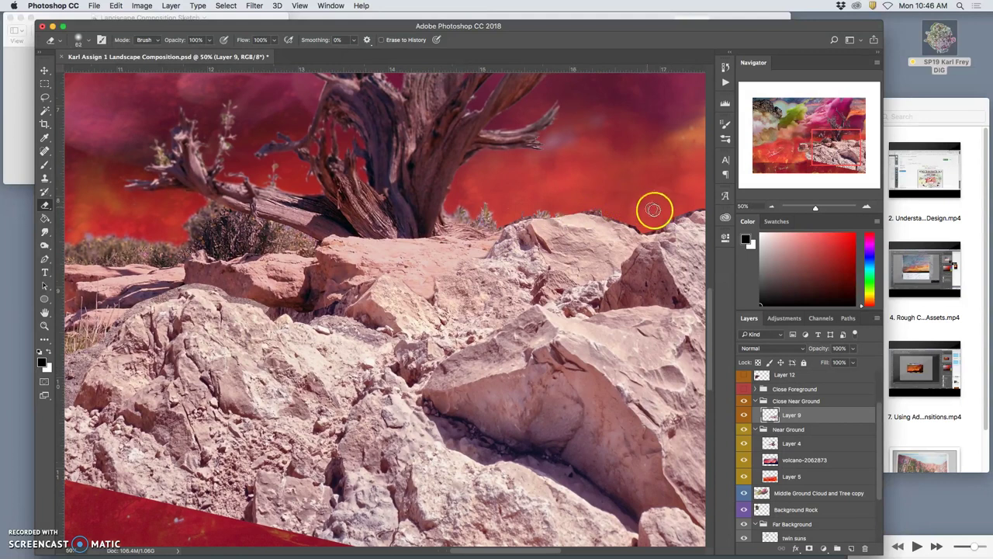
{"action": "scroll", "coordinate": [653, 209], "scroll_direction": "right", "scroll_amount": 5}
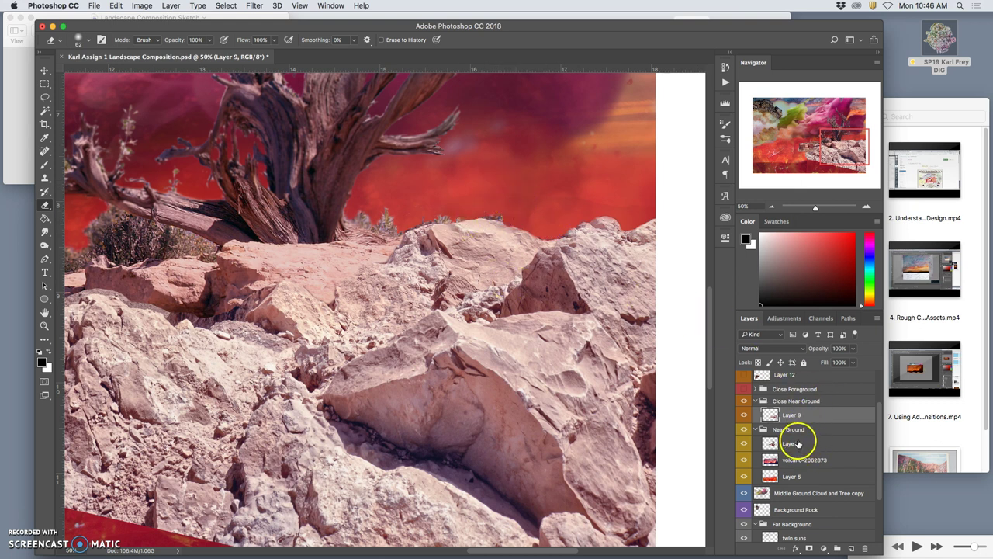
Toggle Layer 4's visibility to check the tree, then reselect Layer 9.
{"action": "left_click", "coordinate": [797, 443]}
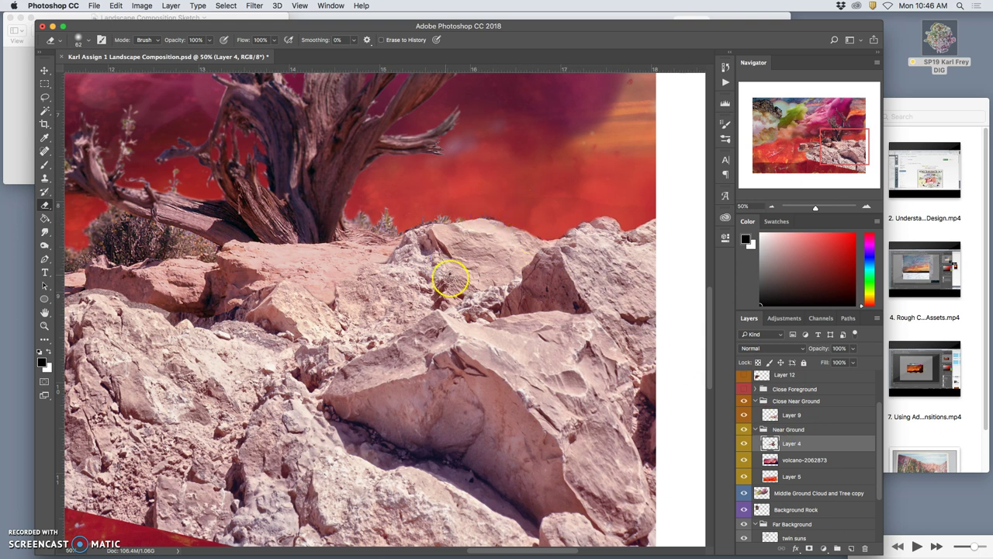
{"action": "left_click", "coordinate": [744, 444]}
{"action": "left_click", "coordinate": [744, 445]}
{"action": "left_click", "coordinate": [785, 416]}
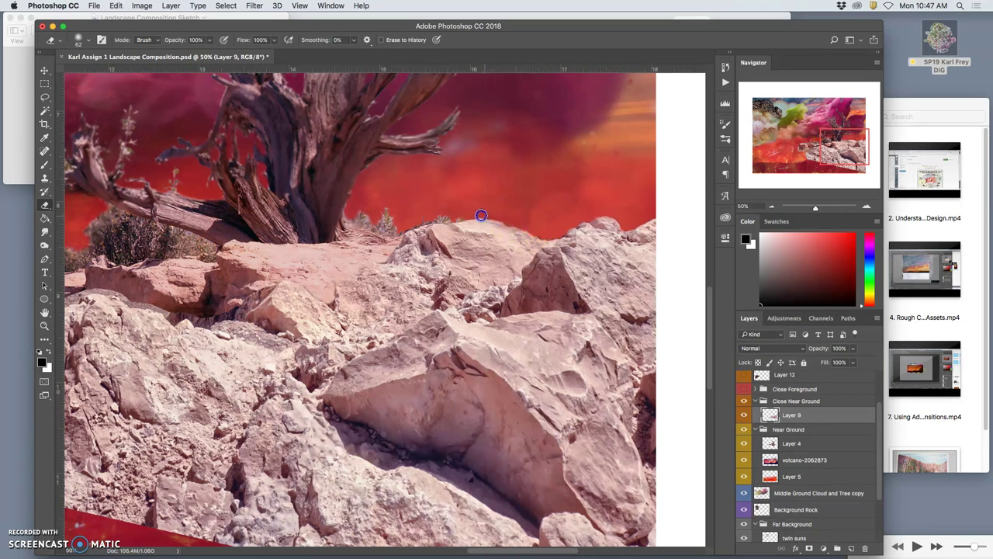
Erase stray edges along the top of the rocky outcrop on Layer 9.
{"action": "mouse_move", "coordinate": [481, 215]}
{"action": "left_mouse_down"}
{"action": "mouse_move", "coordinate": [428, 257]}
{"action": "mouse_move", "coordinate": [534, 232]}
{"action": "mouse_move", "coordinate": [460, 217]}
{"action": "left_mouse_up"}
{"action": "mouse_move", "coordinate": [287, 263]}
{"action": "left_mouse_down"}
{"action": "mouse_move", "coordinate": [267, 268]}
{"action": "mouse_move", "coordinate": [330, 268]}
{"action": "mouse_move", "coordinate": [532, 224]}
{"action": "mouse_move", "coordinate": [647, 228]}
{"action": "left_mouse_up"}
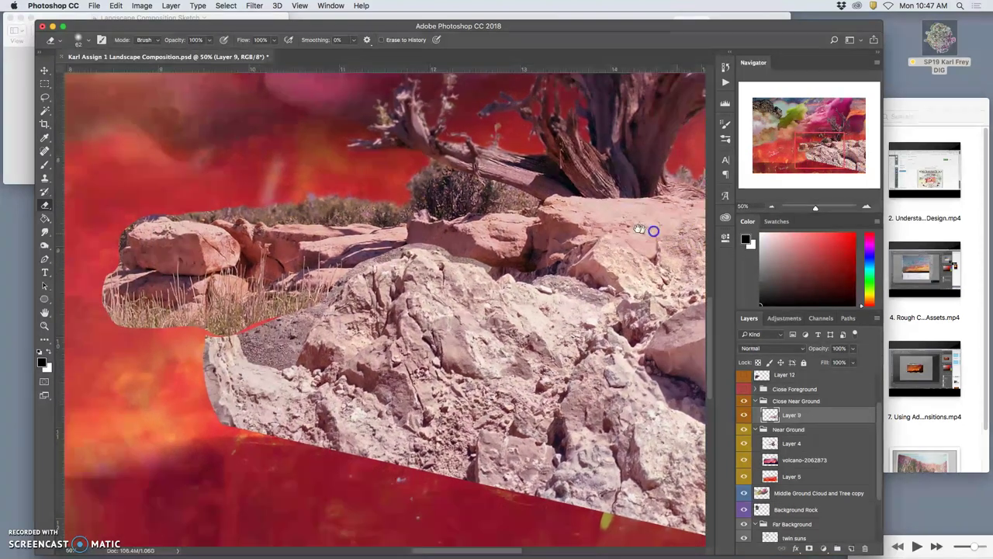
{"action": "mouse_move", "coordinate": [427, 228]}
{"action": "left_mouse_down"}
{"action": "mouse_move", "coordinate": [525, 229]}
{"action": "mouse_move", "coordinate": [546, 260]}
{"action": "left_mouse_up"}
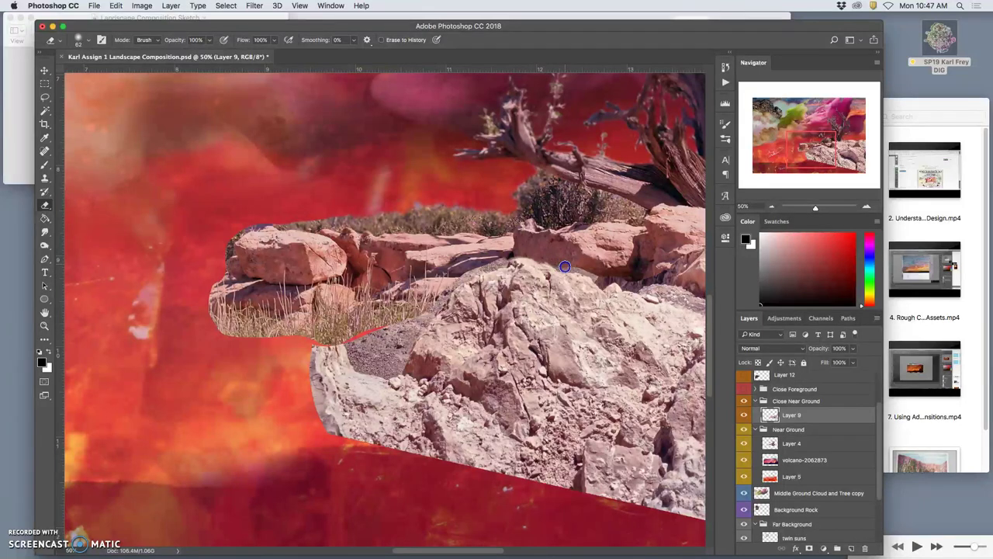
{"action": "mouse_move", "coordinate": [572, 262]}
{"action": "left_mouse_down"}
{"action": "mouse_move", "coordinate": [627, 247]}
{"action": "mouse_move", "coordinate": [598, 275]}
{"action": "left_mouse_up"}
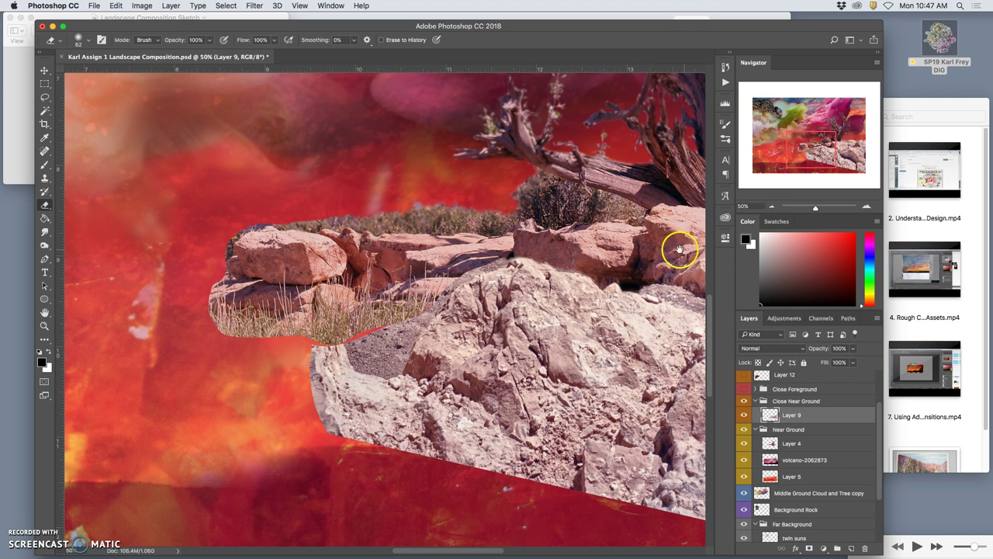
Lightly erase the lower rock edges where Layer 9 meets the grassy ledge.
{"action": "scroll", "coordinate": [680, 248], "scroll_direction": "right", "scroll_amount": 8}
{"action": "scroll", "coordinate": [546, 266], "scroll_direction": "right", "scroll_amount": 3}
{"action": "scroll", "coordinate": [546, 266], "scroll_direction": "down", "scroll_amount": 2}
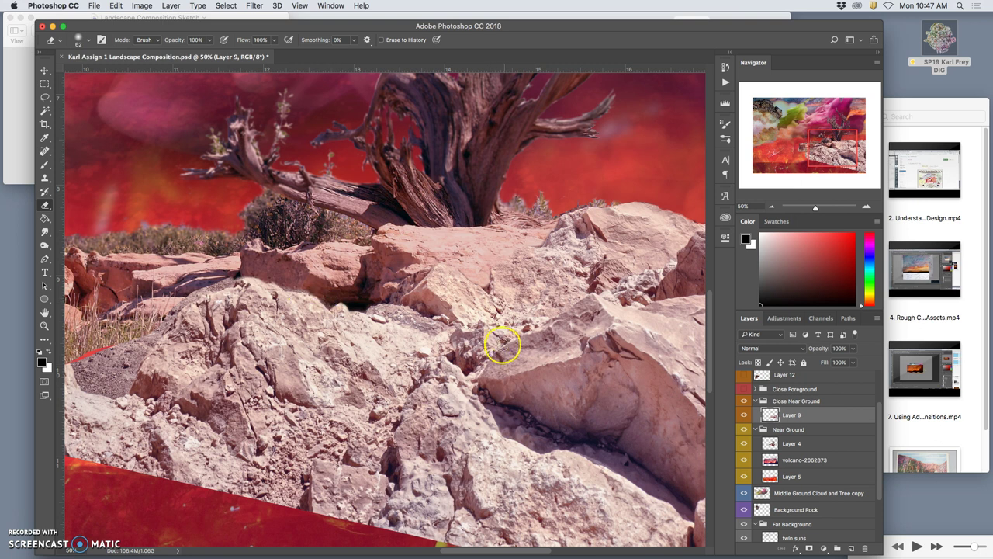
{"action": "left_click_drag", "start_coordinate": [503, 345], "coordinate": [440, 342]}
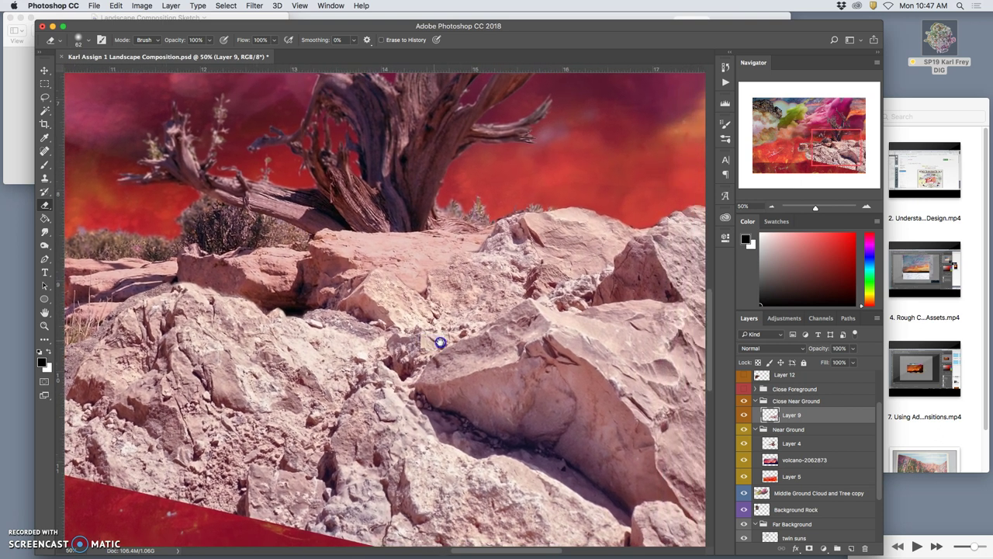
{"action": "scroll", "coordinate": [476, 339], "scroll_direction": "left", "scroll_amount": 5}
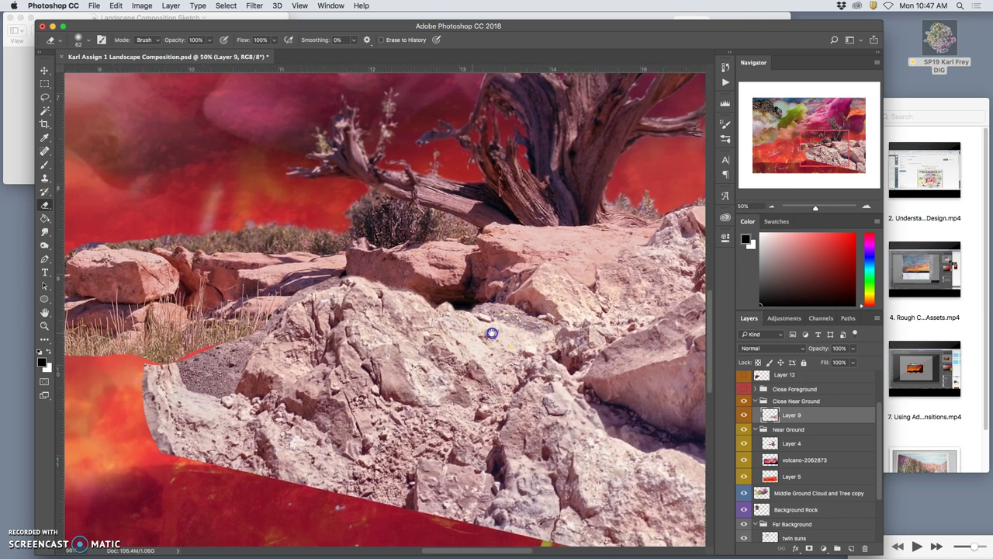
{"action": "scroll", "coordinate": [492, 332], "scroll_direction": "left", "scroll_amount": 4}
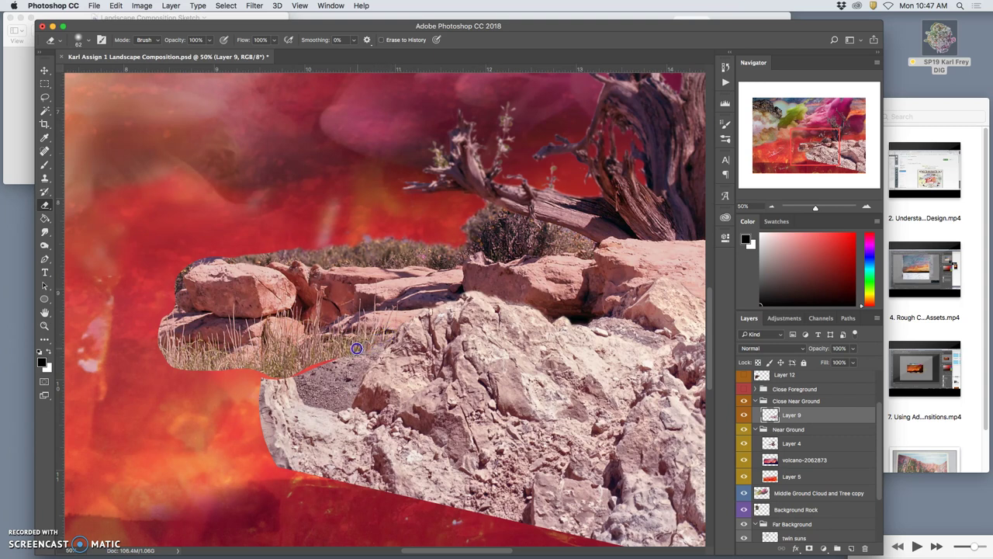
{"action": "mouse_move", "coordinate": [328, 432]}
{"action": "left_mouse_down"}
{"action": "mouse_move", "coordinate": [377, 409]}
{"action": "mouse_move", "coordinate": [389, 386]}
{"action": "mouse_move", "coordinate": [349, 378]}
{"action": "mouse_move", "coordinate": [410, 379]}
{"action": "left_mouse_up"}
{"action": "scroll", "coordinate": [437, 372], "scroll_direction": "down", "scroll_amount": 2}
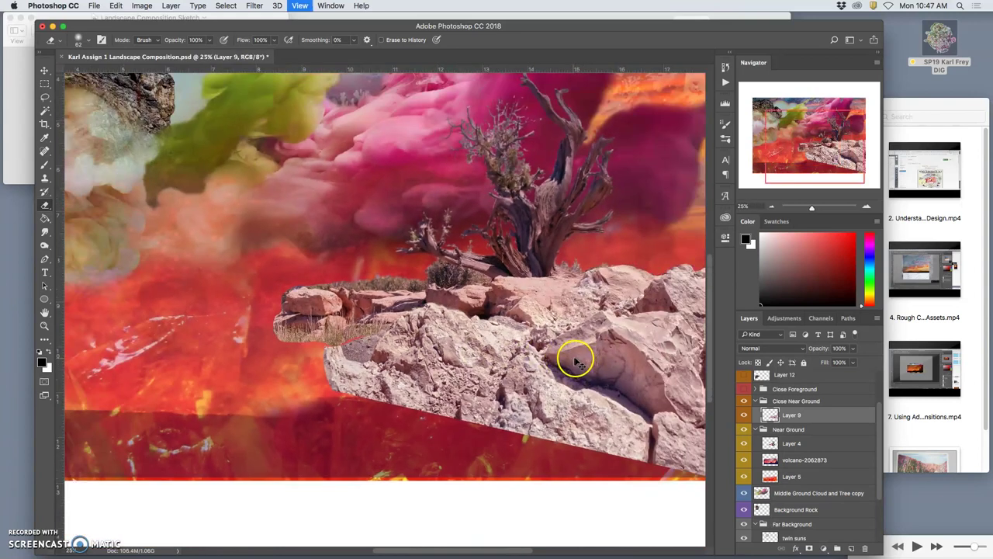
Erase small spots along the Layer 4 ridge above the rocks, undoing one trial stroke.
{"action": "key", "text": "super+equal"}
{"action": "left_click", "coordinate": [799, 443]}
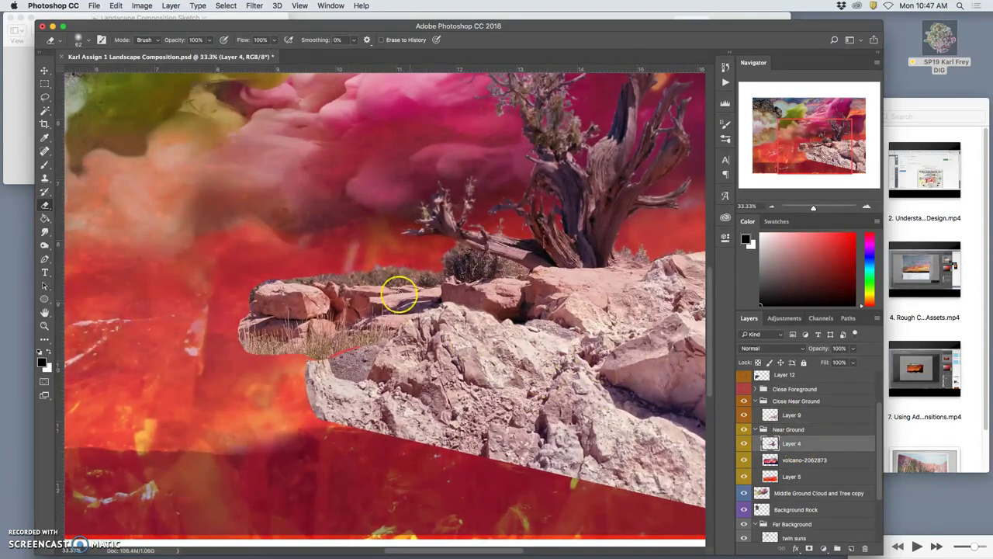
{"action": "left_click_drag", "start_coordinate": [376, 266], "coordinate": [394, 261]}
{"action": "key", "text": "super+z"}
{"action": "left_click", "coordinate": [381, 259]}
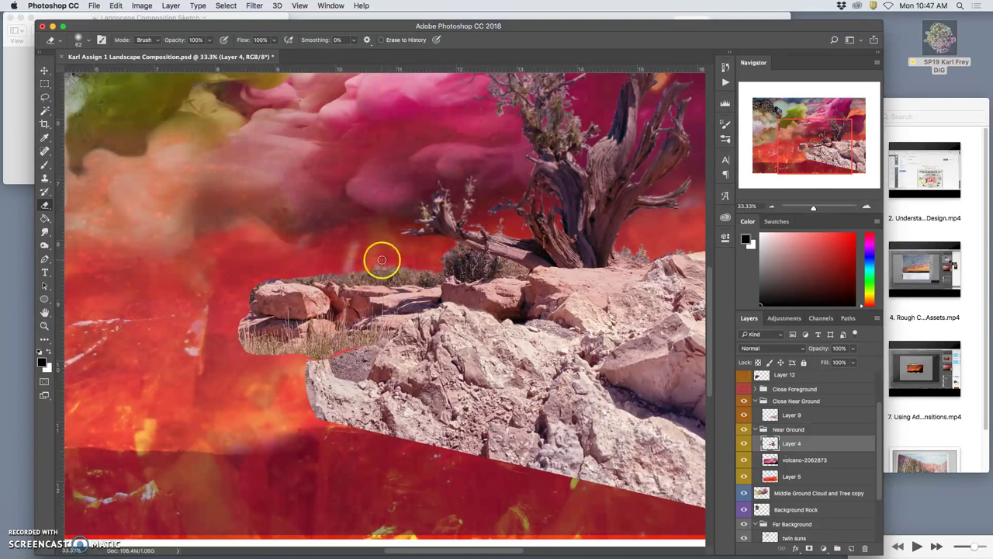
{"action": "left_click", "coordinate": [450, 266]}
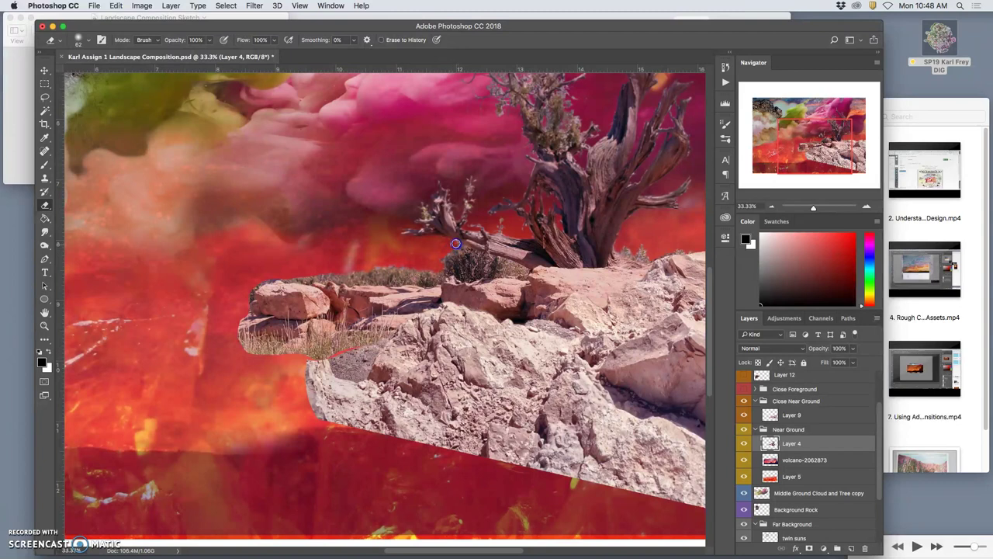
{"action": "left_click", "coordinate": [496, 297]}
Select Layer 9 and make the Close Foreground group visible.
{"action": "key", "text": "super+minus"}
{"action": "key", "text": "super+minus"}
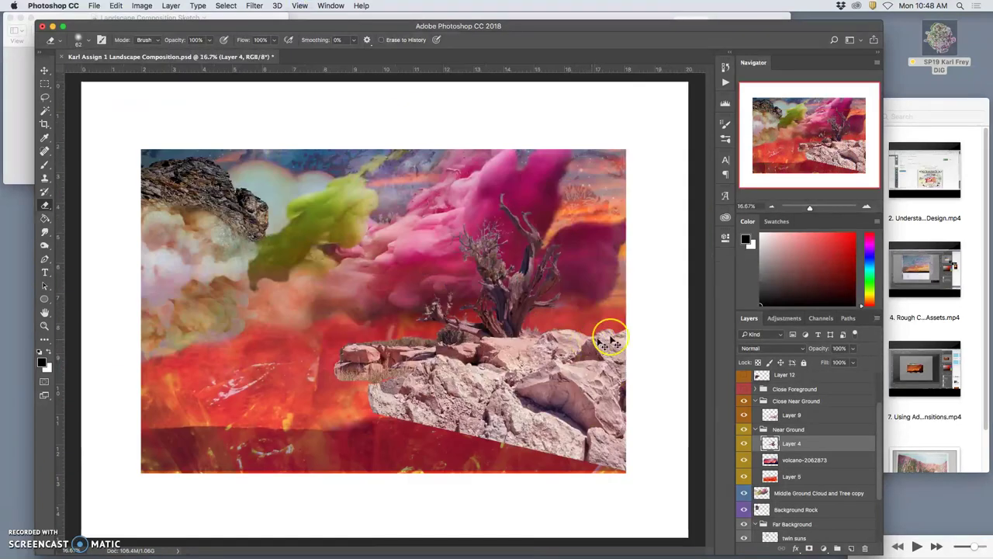
{"action": "left_click", "coordinate": [772, 416]}
{"action": "left_click", "coordinate": [744, 390]}
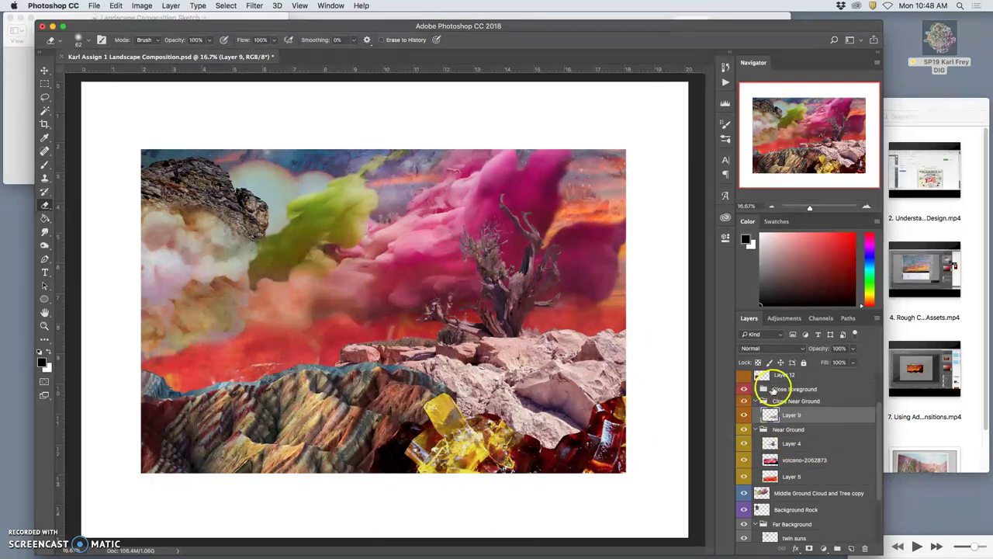
Expand the Close Foreground group and select Layer 6, the crystals layer.
{"action": "left_click", "coordinate": [765, 389]}
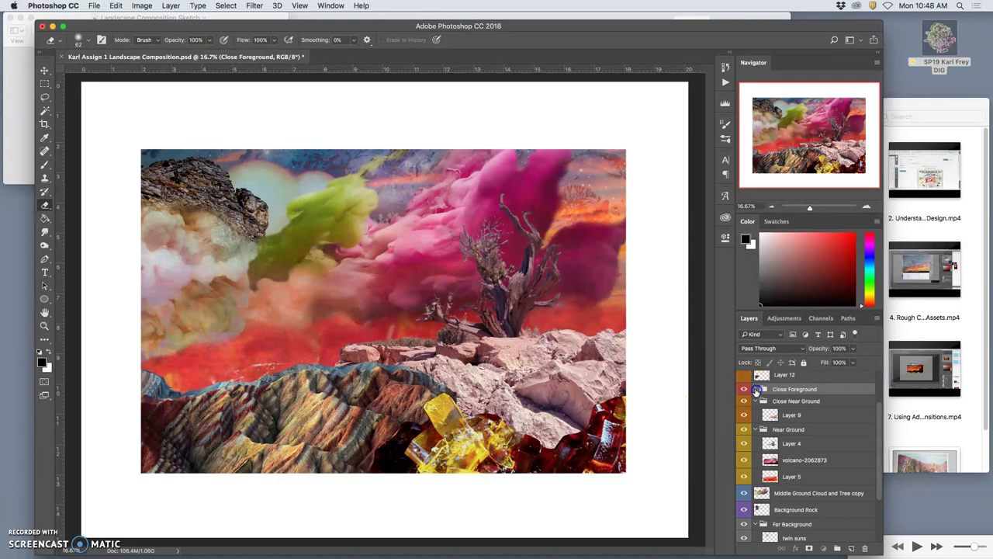
{"action": "left_click", "coordinate": [755, 389]}
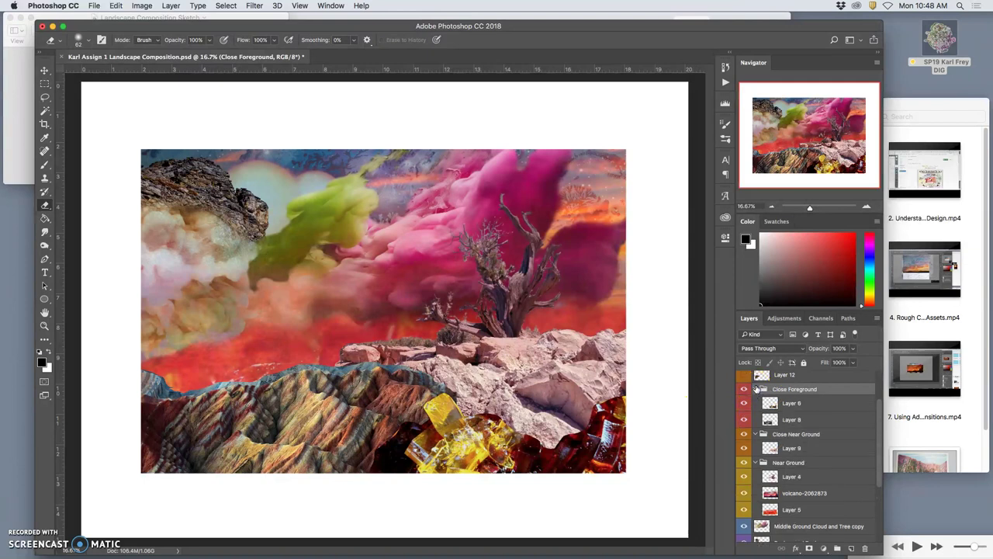
{"action": "left_click", "coordinate": [744, 403]}
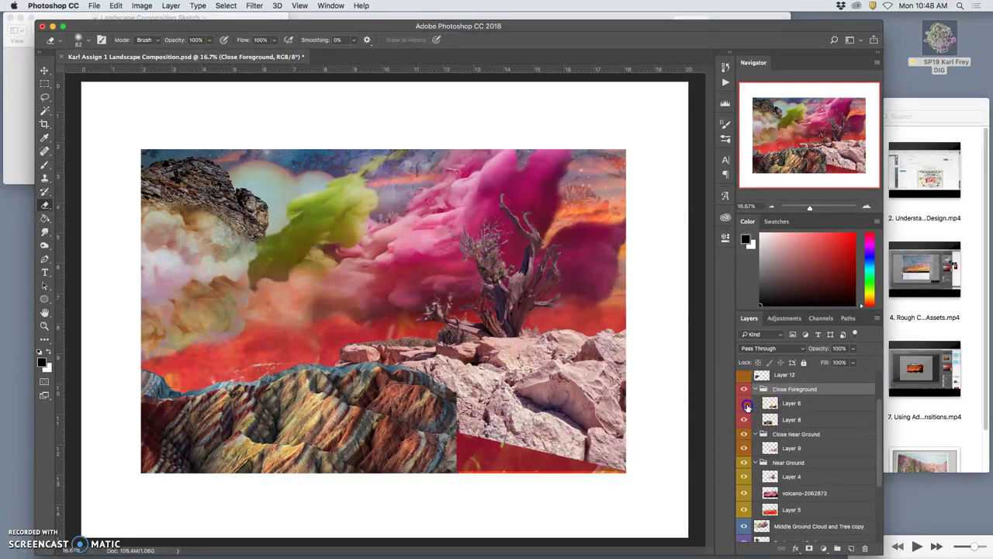
{"action": "left_click", "coordinate": [745, 403]}
{"action": "left_click", "coordinate": [792, 404]}
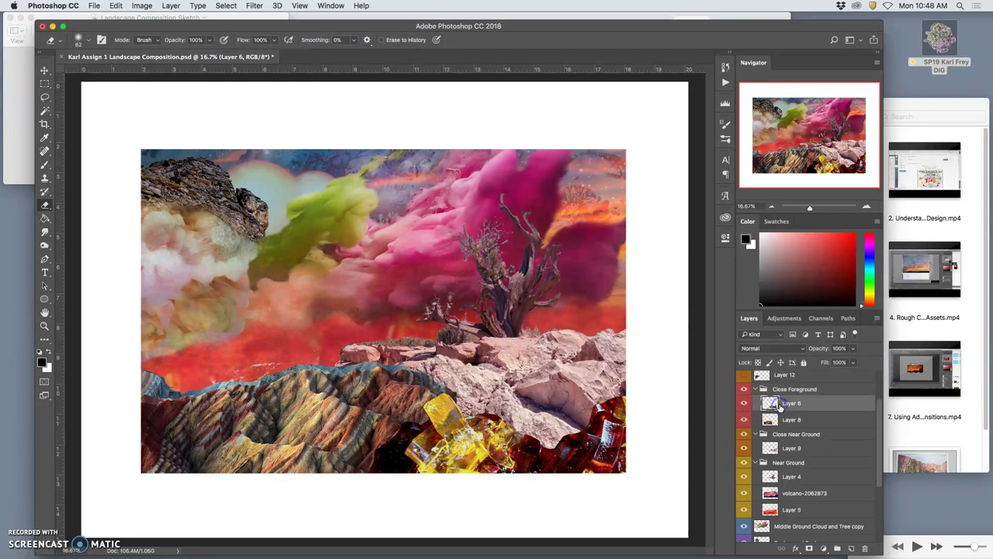
Start a Free Transform on Layer 6 and consult the landscape sketch for reference.
{"action": "left_click", "coordinate": [629, 444]}
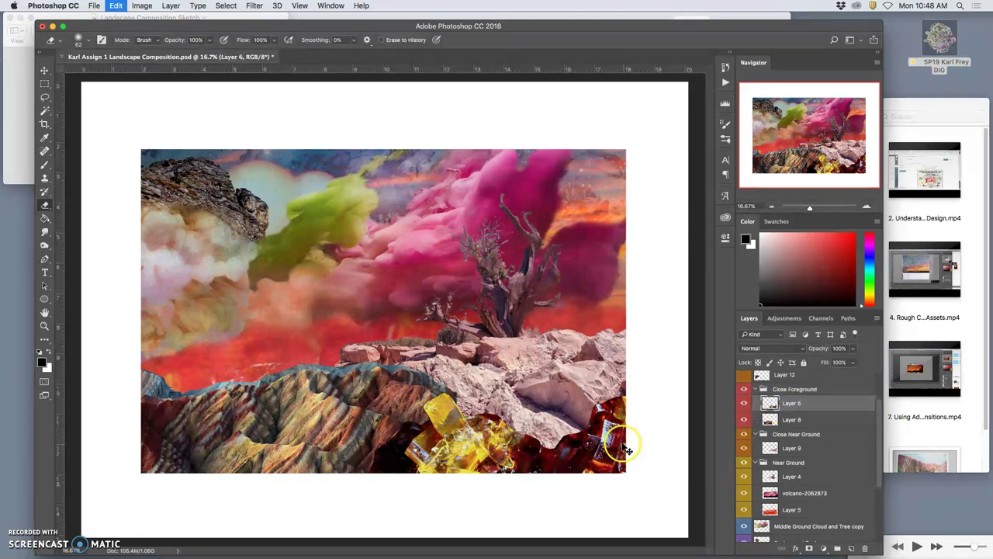
{"action": "key", "text": "ctrl+t"}
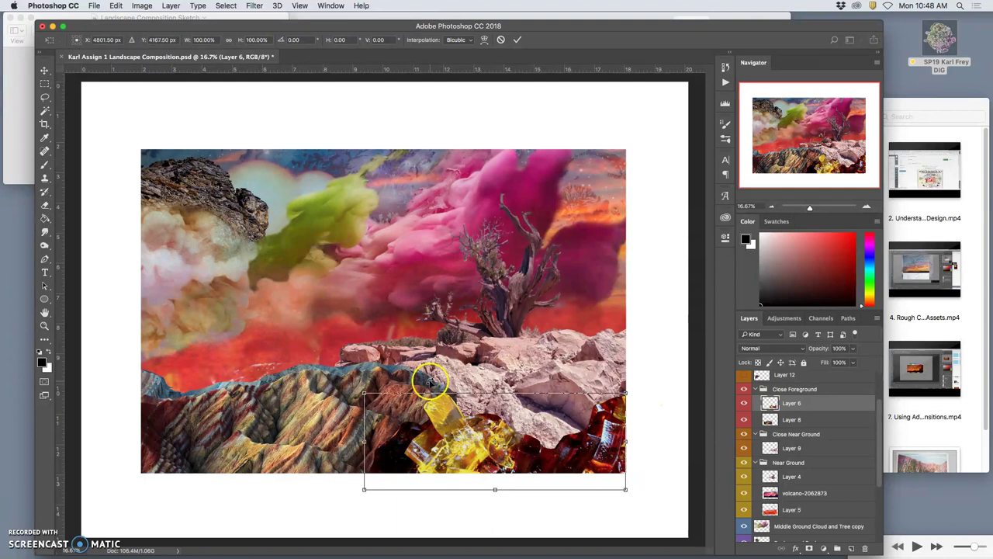
{"action": "left_click", "coordinate": [15, 146]}
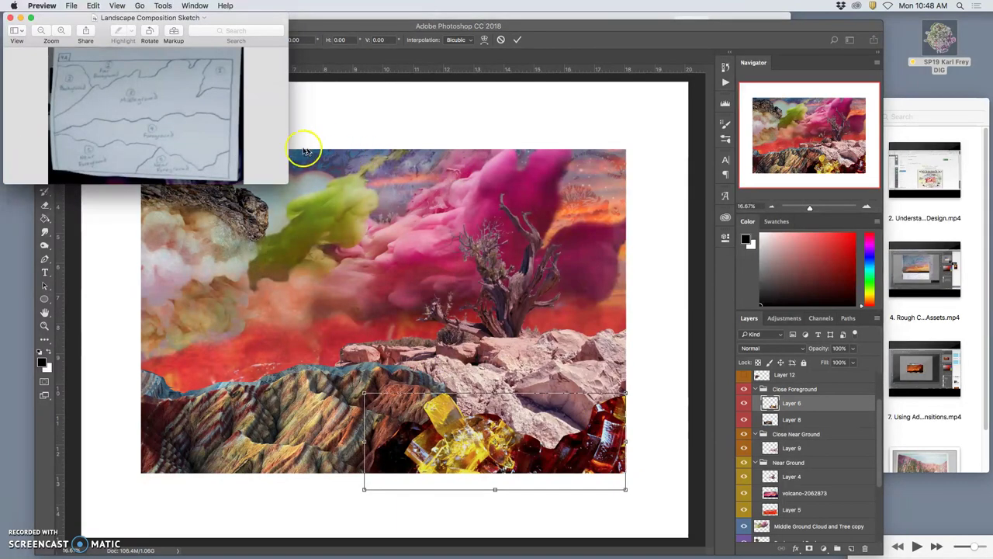
{"action": "left_click", "coordinate": [348, 28]}
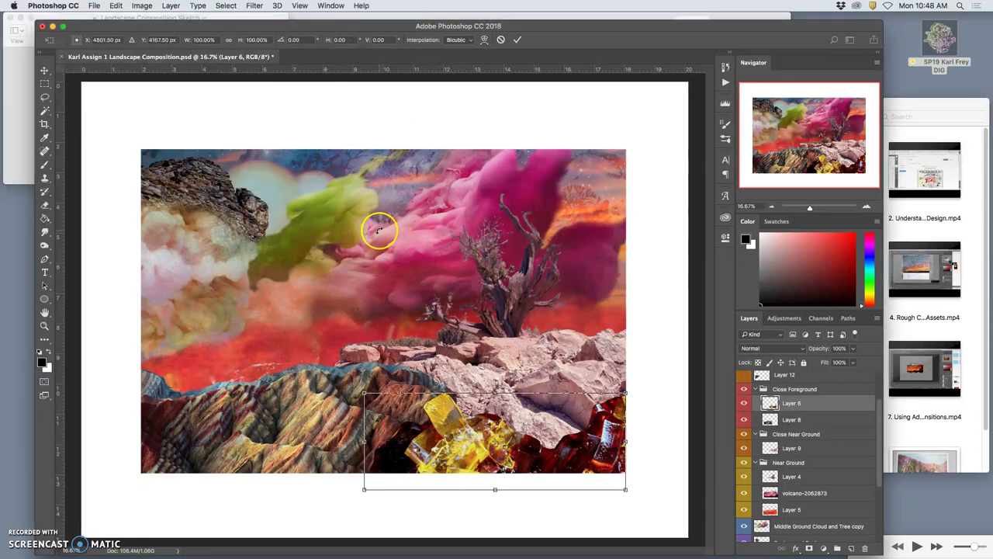
Brighten Layer 6's crystals with Levels: midtone 2.42 and a slightly raised output black level.
{"action": "left_click", "coordinate": [45, 99]}
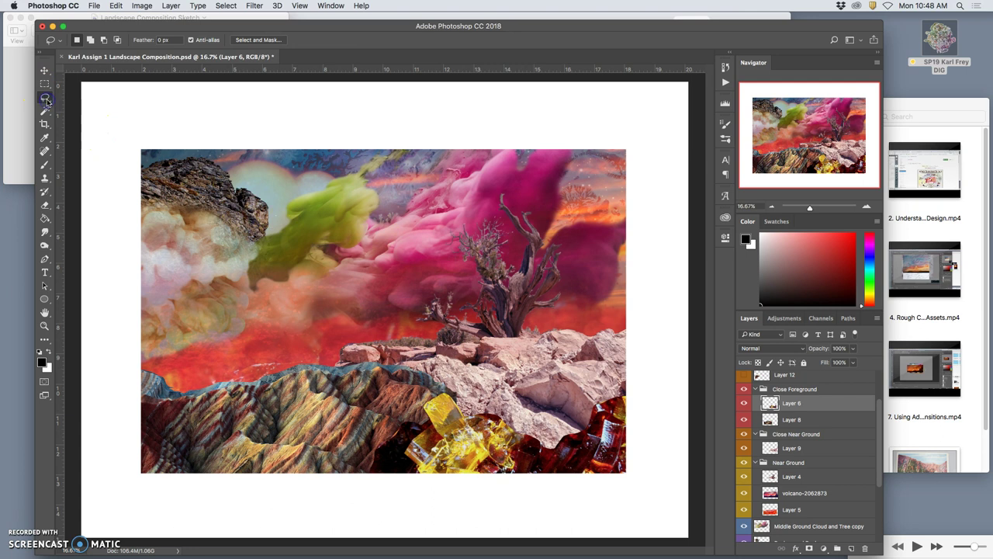
{"action": "left_click", "coordinate": [140, 6]}
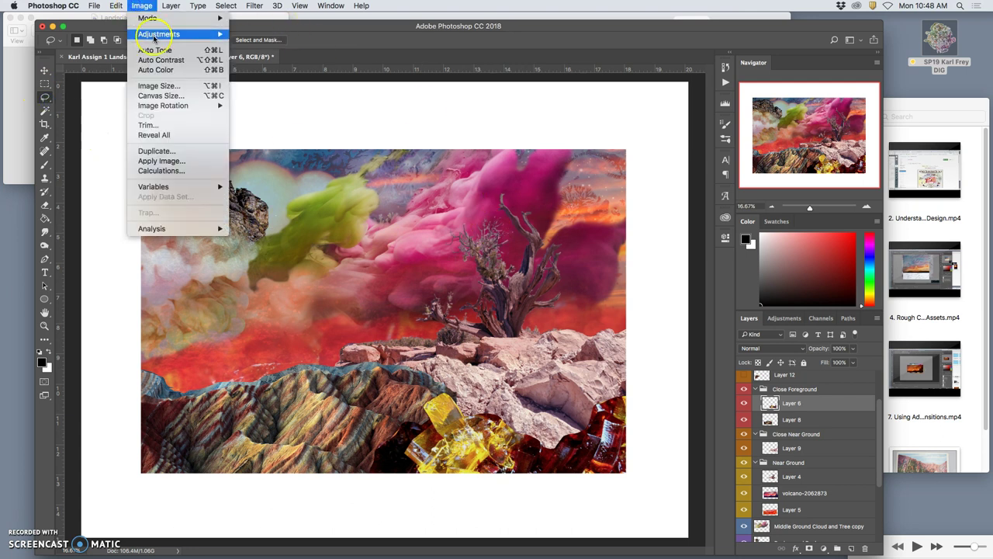
{"action": "mouse_move", "coordinate": [155, 34]}
{"action": "left_click", "coordinate": [275, 43]}
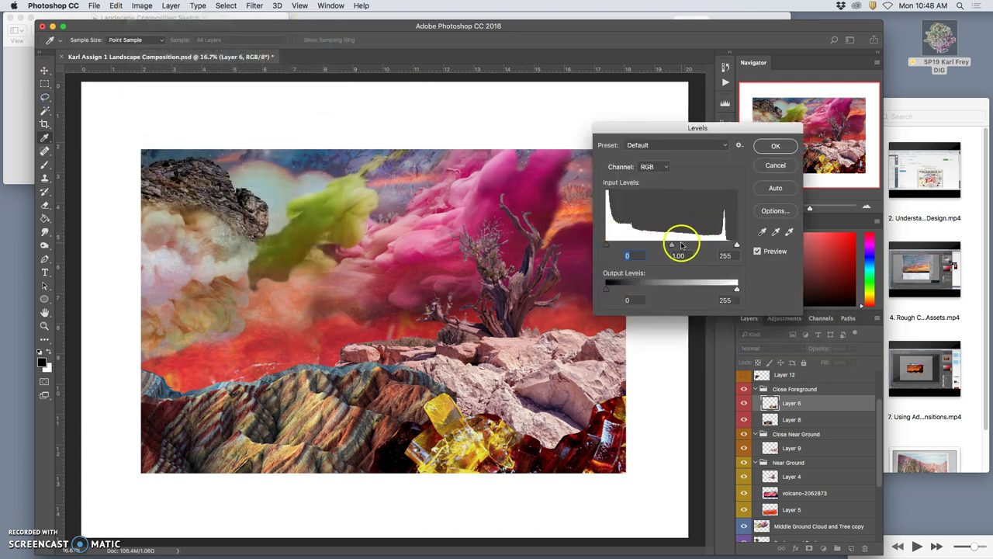
{"action": "left_click_drag", "start_coordinate": [672, 245], "coordinate": [630, 239]}
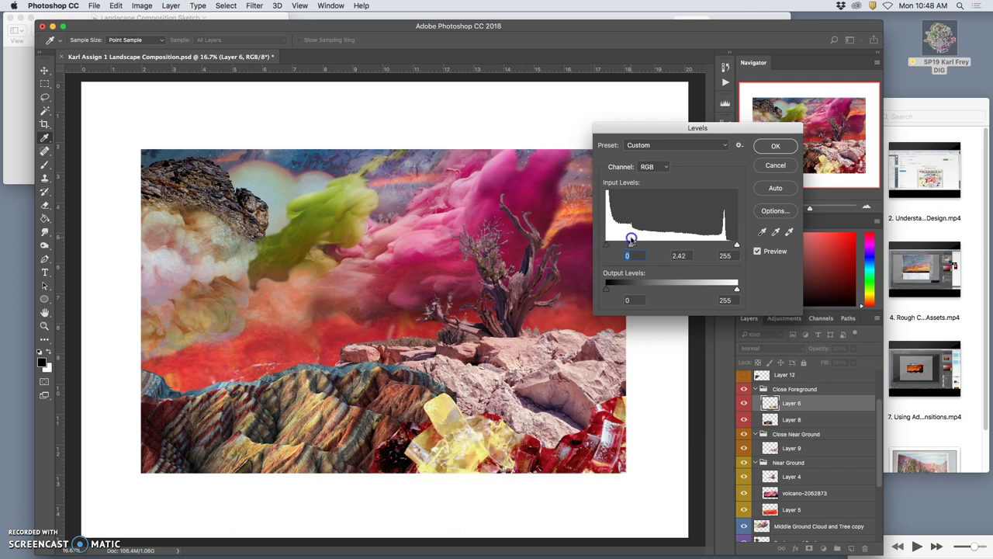
{"action": "key", "text": "Tab"}
{"action": "mouse_move", "coordinate": [609, 291]}
{"action": "left_mouse_down"}
{"action": "mouse_move", "coordinate": [631, 290]}
{"action": "mouse_move", "coordinate": [597, 291]}
{"action": "left_mouse_up"}
{"action": "left_click", "coordinate": [773, 147]}
In Color Balance, set midtones -8/-24/+38, highlights 0/0/-19 and shadows -31/0/+16.
{"action": "left_click", "coordinate": [141, 5]}
{"action": "mouse_move", "coordinate": [167, 35]}
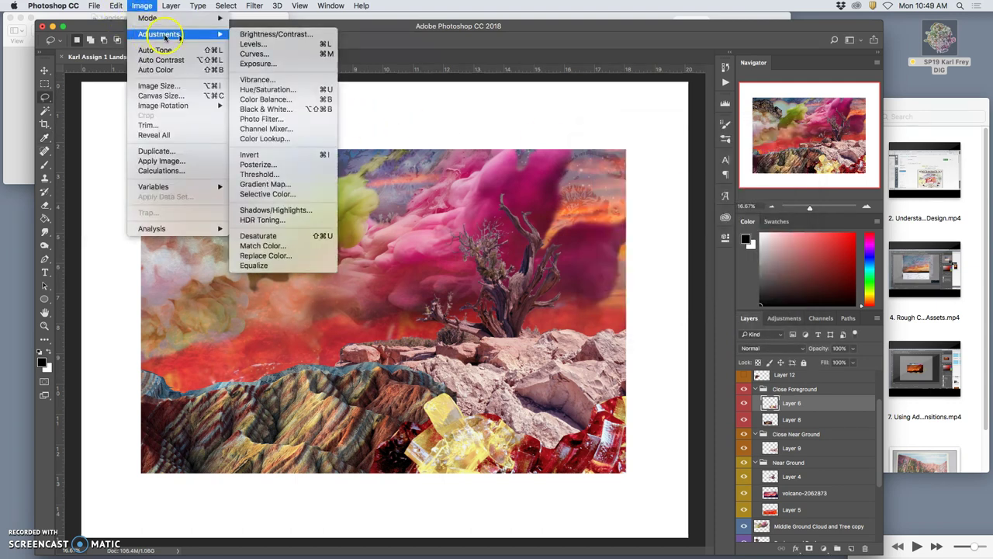
{"action": "left_click", "coordinate": [269, 99]}
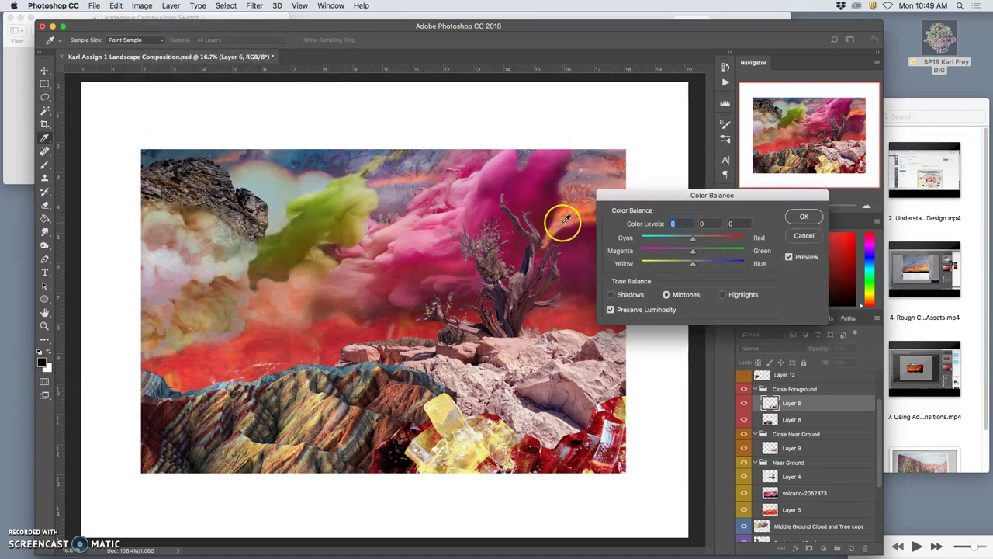
{"action": "mouse_move", "coordinate": [693, 250]}
{"action": "left_mouse_down"}
{"action": "mouse_move", "coordinate": [679, 252]}
{"action": "mouse_move", "coordinate": [715, 239]}
{"action": "mouse_move", "coordinate": [692, 262]}
{"action": "mouse_move", "coordinate": [717, 263]}
{"action": "mouse_move", "coordinate": [687, 240]}
{"action": "left_mouse_up"}
{"action": "left_click", "coordinate": [702, 240]}
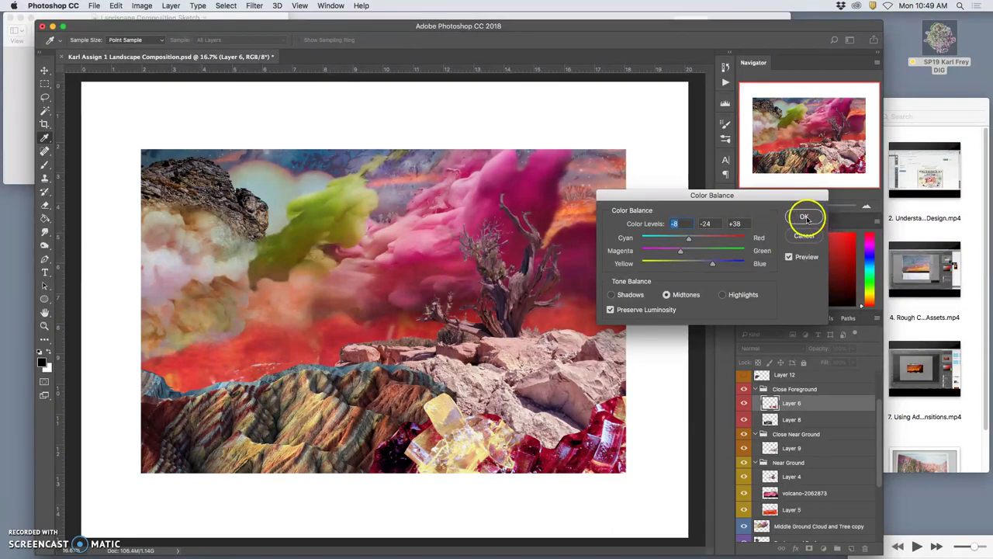
{"action": "left_click", "coordinate": [723, 295]}
{"action": "mouse_move", "coordinate": [692, 264]}
{"action": "left_mouse_down"}
{"action": "mouse_move", "coordinate": [677, 265]}
{"action": "mouse_move", "coordinate": [687, 240]}
{"action": "mouse_move", "coordinate": [677, 240]}
{"action": "mouse_move", "coordinate": [698, 266]}
{"action": "left_mouse_up"}
{"action": "left_click", "coordinate": [610, 295]}
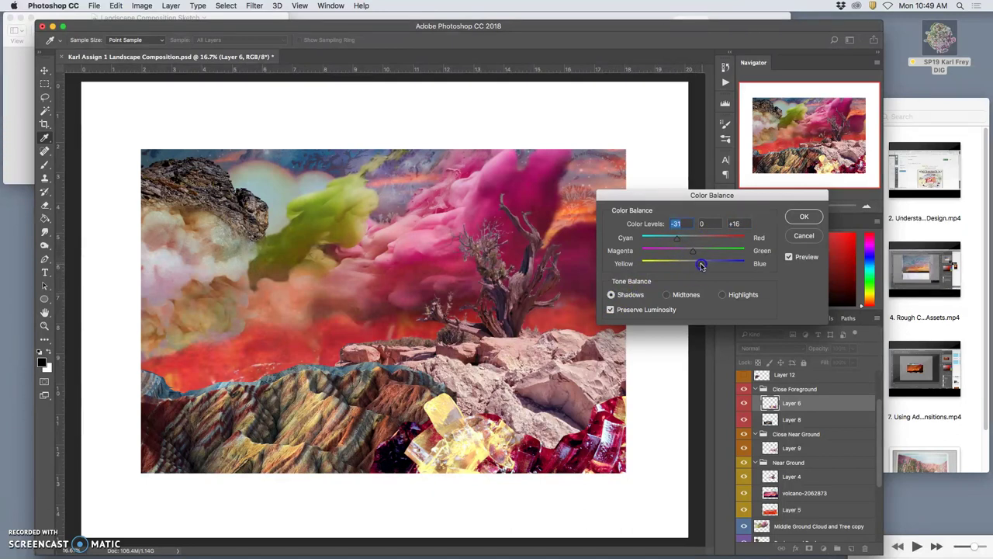
Apply the Color Balance, then undo twice to compare the crystals before and after.
{"action": "left_click", "coordinate": [803, 216]}
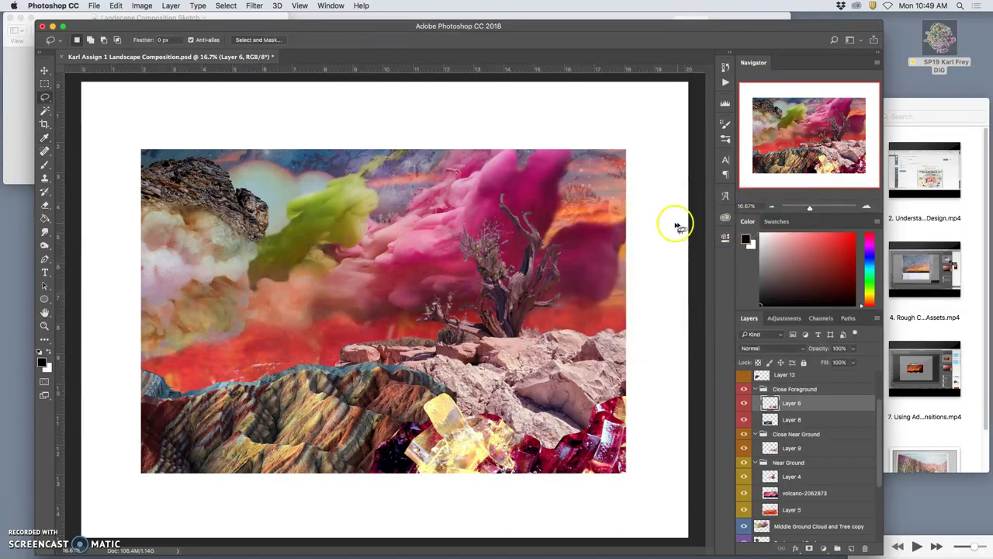
{"action": "key", "text": "ctrl+z"}
{"action": "key", "text": "ctrl+z"}
{"action": "key", "text": "ctrl+z"}
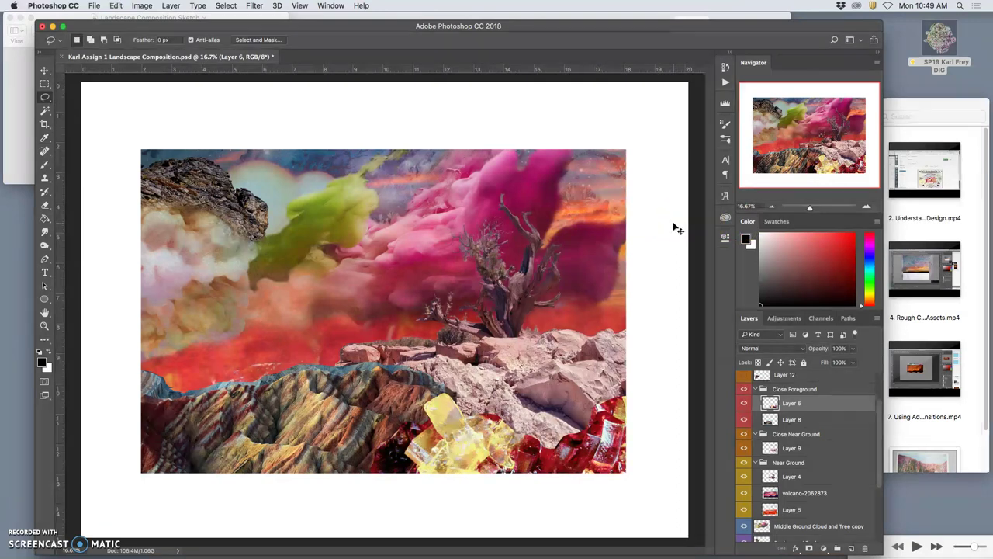
{"action": "key", "text": "ctrl+z"}
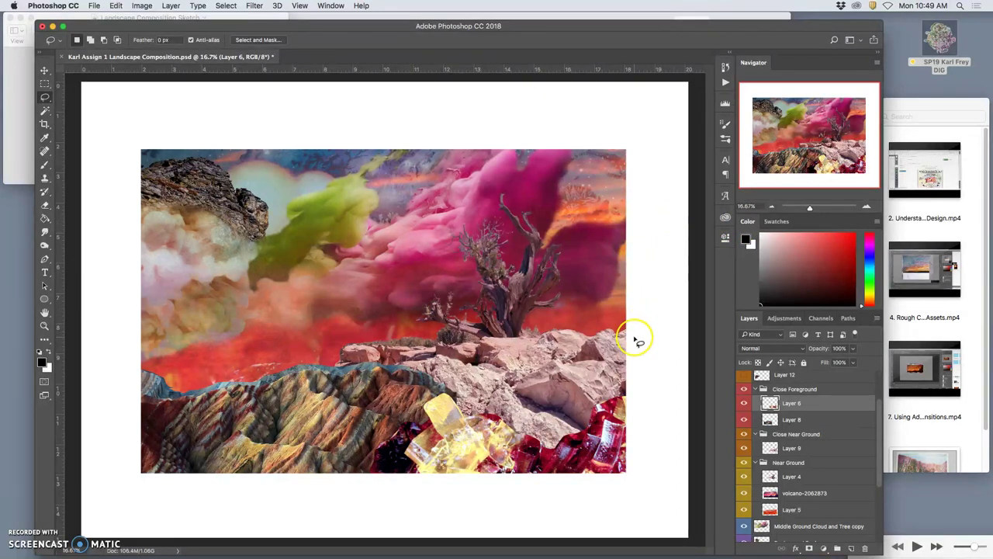
Dodge the red crystals at the lower right to brighten them.
{"action": "left_click", "coordinate": [44, 245]}
{"action": "key", "text": "super+equal"}
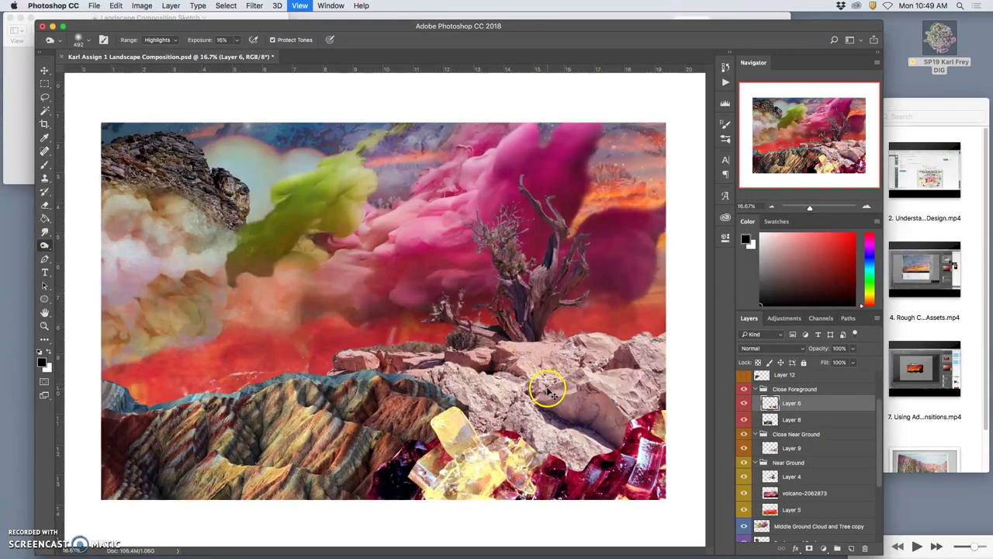
{"action": "scroll", "coordinate": [497, 348], "scroll_direction": "down", "scroll_amount": 5}
{"action": "scroll", "coordinate": [496, 348], "scroll_direction": "right", "scroll_amount": 5}
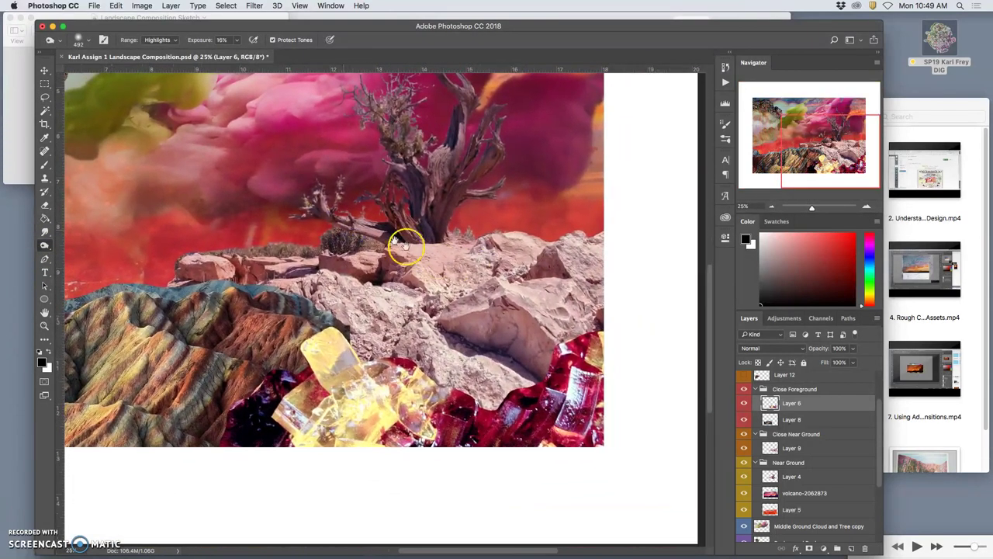
{"action": "mouse_move", "coordinate": [570, 355]}
{"action": "left_mouse_down"}
{"action": "mouse_move", "coordinate": [534, 406]}
{"action": "mouse_move", "coordinate": [553, 409]}
{"action": "mouse_move", "coordinate": [552, 440]}
{"action": "mouse_move", "coordinate": [562, 404]}
{"action": "mouse_move", "coordinate": [526, 443]}
{"action": "mouse_move", "coordinate": [422, 435]}
{"action": "mouse_move", "coordinate": [362, 404]}
{"action": "mouse_move", "coordinate": [351, 435]}
{"action": "mouse_move", "coordinate": [359, 415]}
{"action": "mouse_move", "coordinate": [338, 427]}
{"action": "mouse_move", "coordinate": [423, 429]}
{"action": "mouse_move", "coordinate": [368, 417]}
{"action": "mouse_move", "coordinate": [331, 486]}
{"action": "mouse_move", "coordinate": [340, 478]}
{"action": "mouse_move", "coordinate": [327, 450]}
{"action": "left_mouse_up"}
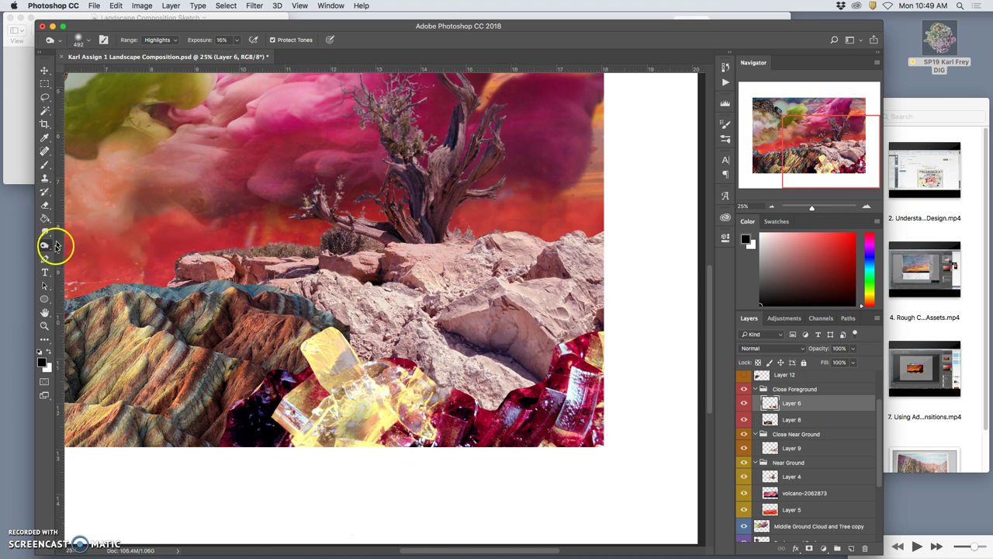
Burn midtones at 15% where the red crystals meet the yellow crystal and near the right edge.
{"action": "left_click", "coordinate": [45, 245]}
{"action": "left_click", "coordinate": [78, 256]}
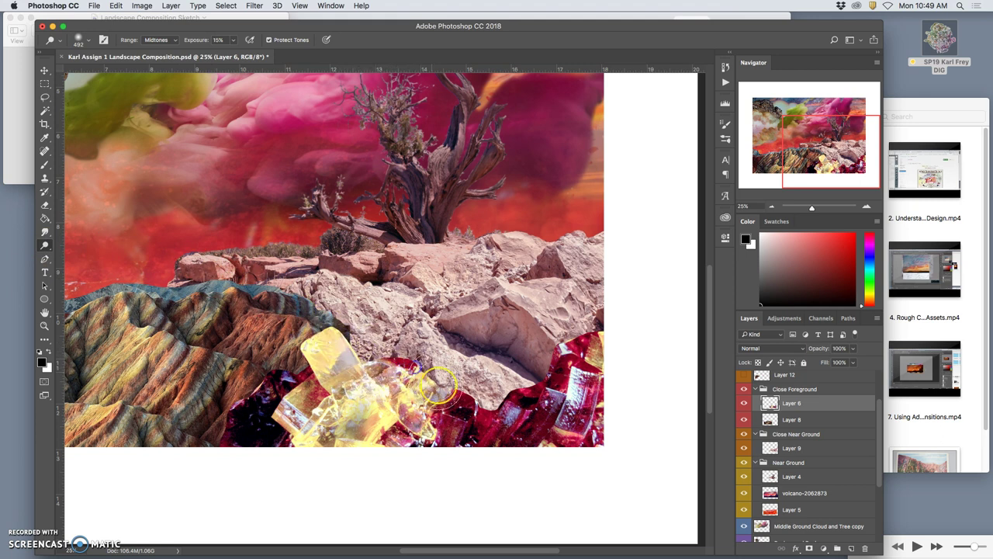
{"action": "left_click_drag", "start_coordinate": [474, 398], "coordinate": [483, 398]}
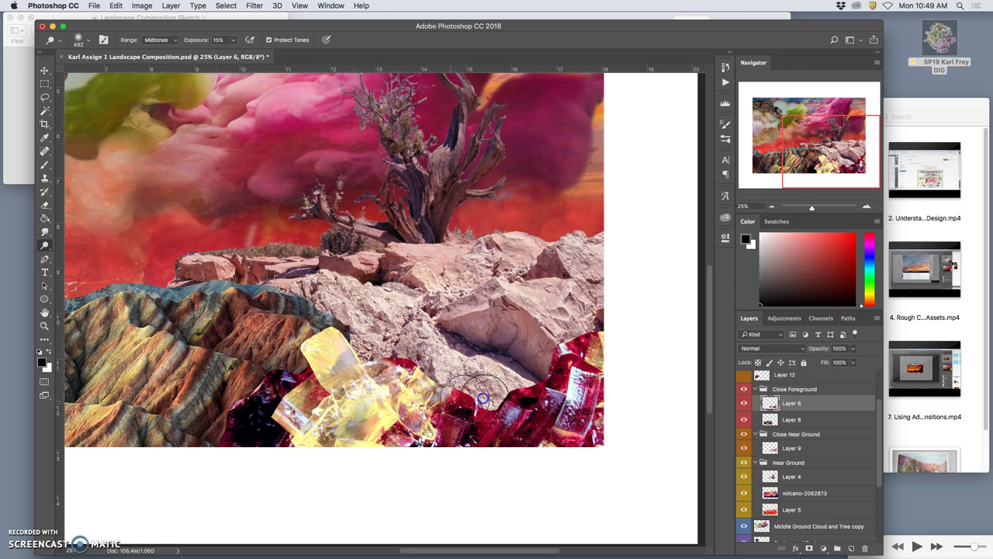
{"action": "mouse_move", "coordinate": [571, 338]}
{"action": "left_mouse_down"}
{"action": "mouse_move", "coordinate": [600, 336]}
{"action": "mouse_move", "coordinate": [589, 361]}
{"action": "left_mouse_up"}
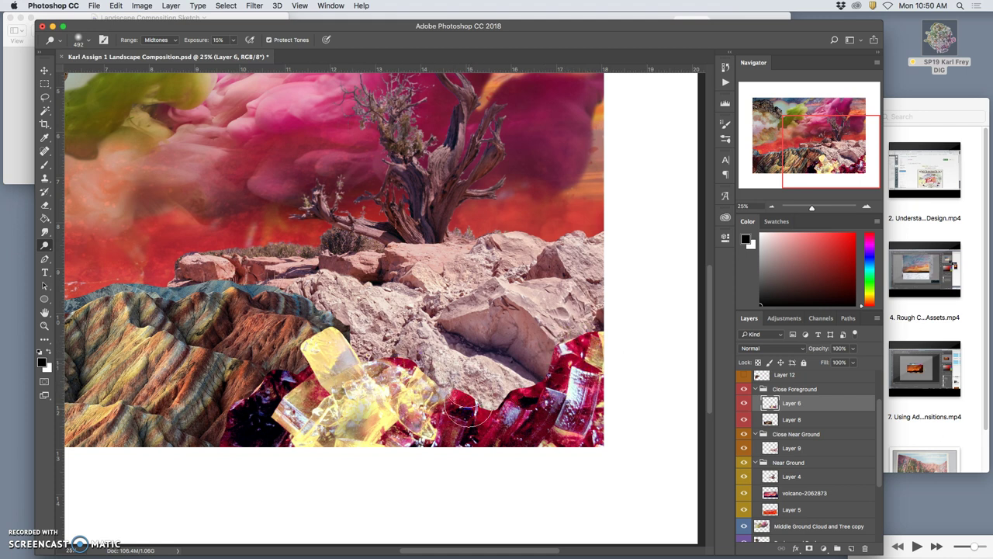
{"action": "left_click", "coordinate": [53, 135]}
Draw a plain freehand Lasso selection around the lower-right red crystals.
{"action": "left_click", "coordinate": [44, 97]}
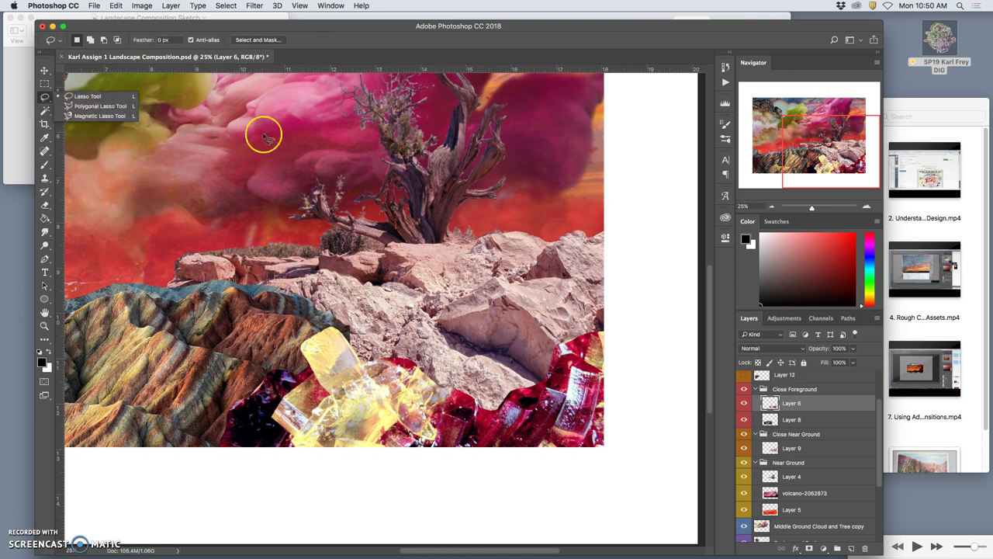
{"action": "left_click", "coordinate": [393, 353]}
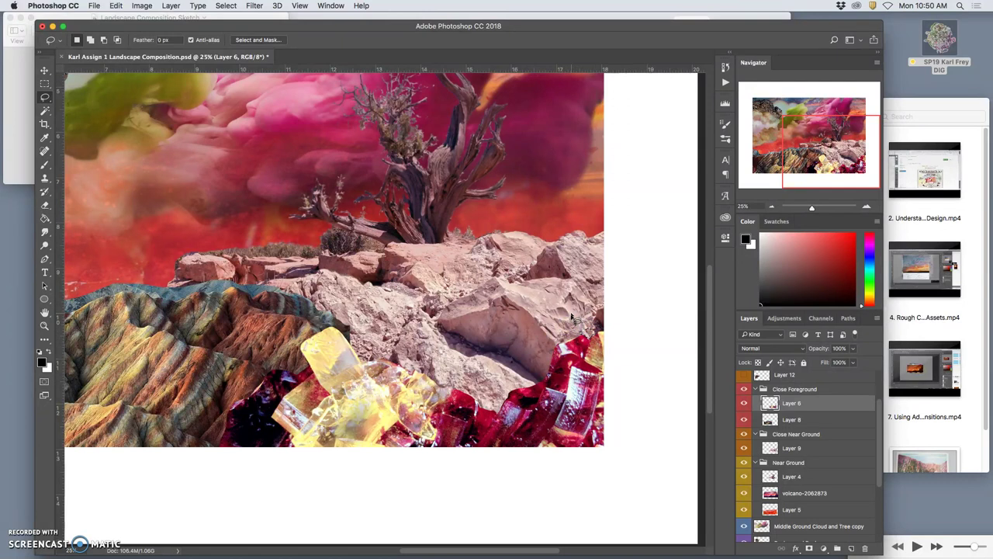
{"action": "mouse_move", "coordinate": [558, 344]}
{"action": "left_mouse_down"}
{"action": "mouse_move", "coordinate": [528, 403]}
{"action": "mouse_move", "coordinate": [545, 408]}
{"action": "mouse_move", "coordinate": [566, 392]}
{"action": "mouse_move", "coordinate": [560, 426]}
{"action": "mouse_move", "coordinate": [550, 382]}
{"action": "mouse_move", "coordinate": [515, 478]}
{"action": "mouse_move", "coordinate": [518, 450]}
{"action": "left_mouse_up"}
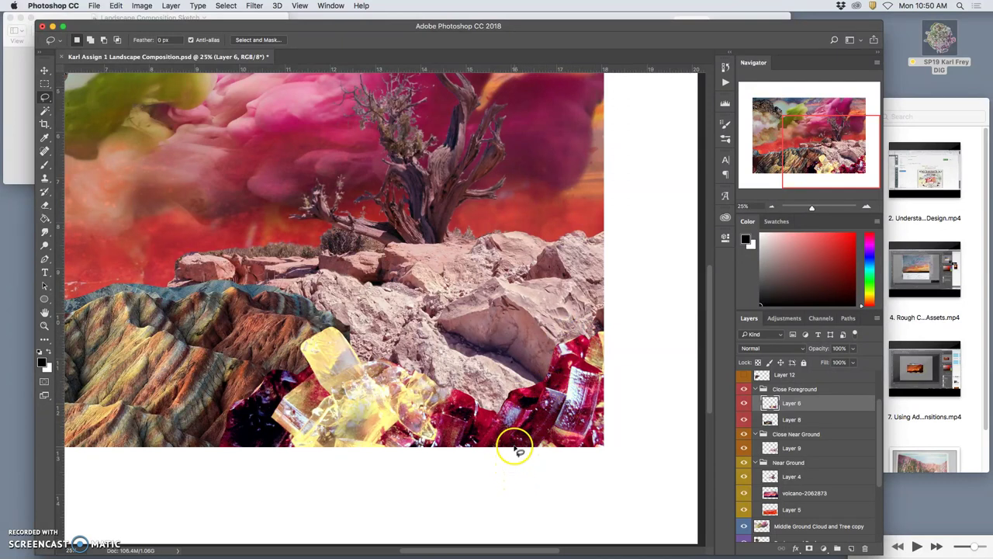
{"action": "key", "text": "super+minus"}
{"action": "key", "text": "super+minus"}
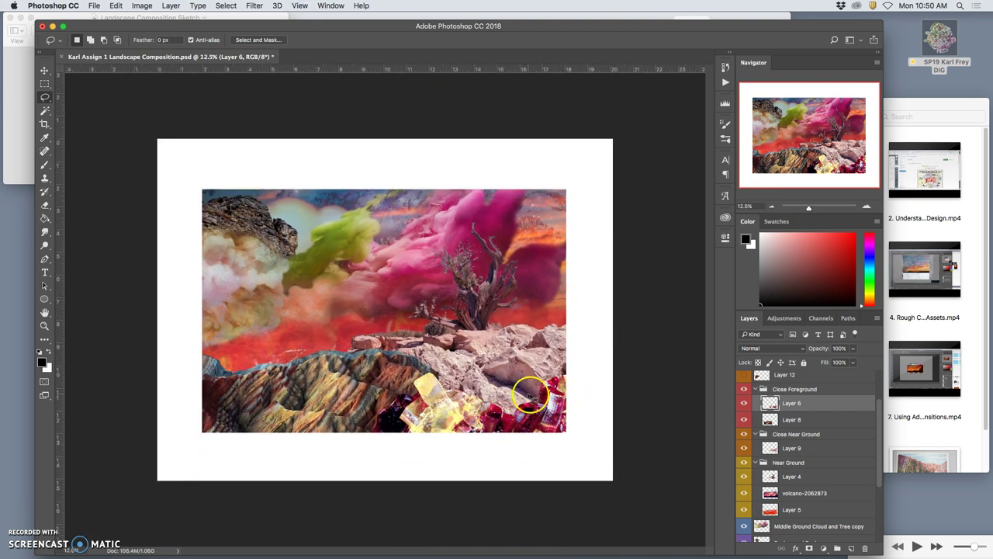
Zoom to 25%, select Layer 9 and toggle its visibility to see what it covers.
{"action": "key", "text": "super+minus"}
{"action": "key", "text": "super+minus"}
{"action": "key", "text": "super+plus"}
{"action": "key", "text": "super+plus"}
{"action": "key", "text": "super+plus"}
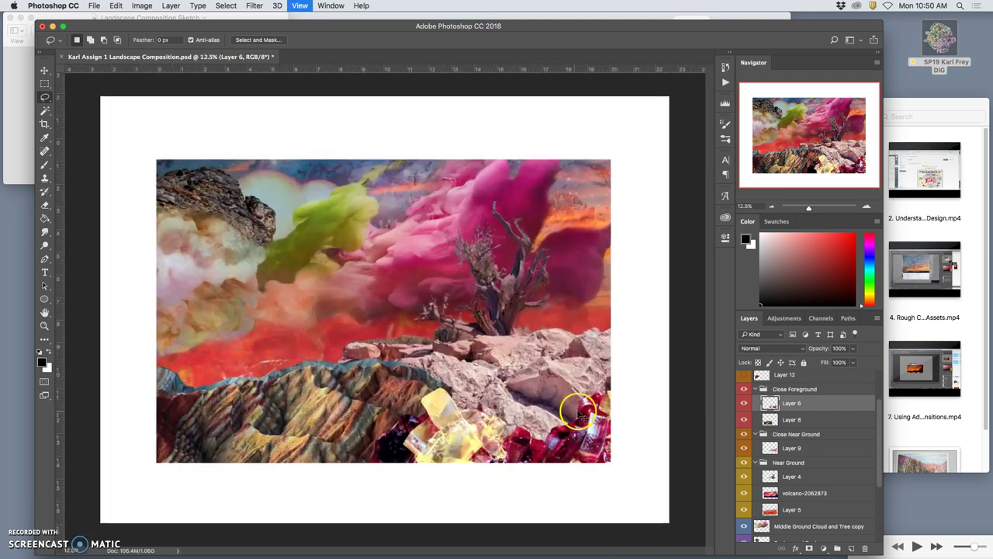
{"action": "key", "text": "super+plus"}
{"action": "key", "text": "super+plus"}
{"action": "scroll", "coordinate": [582, 388], "scroll_direction": "down", "scroll_amount": 8}
{"action": "scroll", "coordinate": [582, 387], "scroll_direction": "right", "scroll_amount": 4}
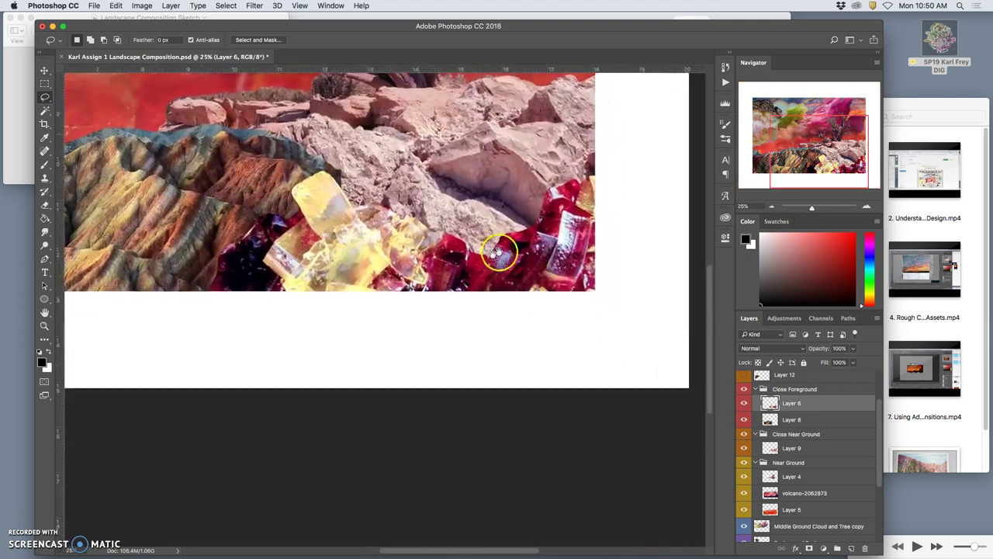
{"action": "left_click", "coordinate": [803, 448]}
{"action": "left_click", "coordinate": [744, 449]}
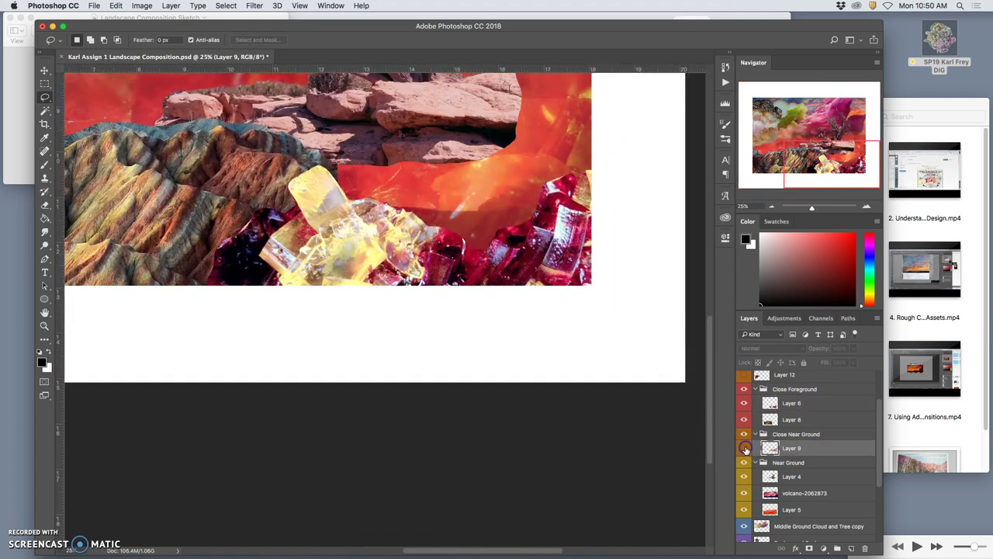
{"action": "left_click", "coordinate": [744, 448]}
Burn Layer 9's rock shadows and crystal edges in the Highlights range at 16% exposure.
{"action": "left_click", "coordinate": [45, 247]}
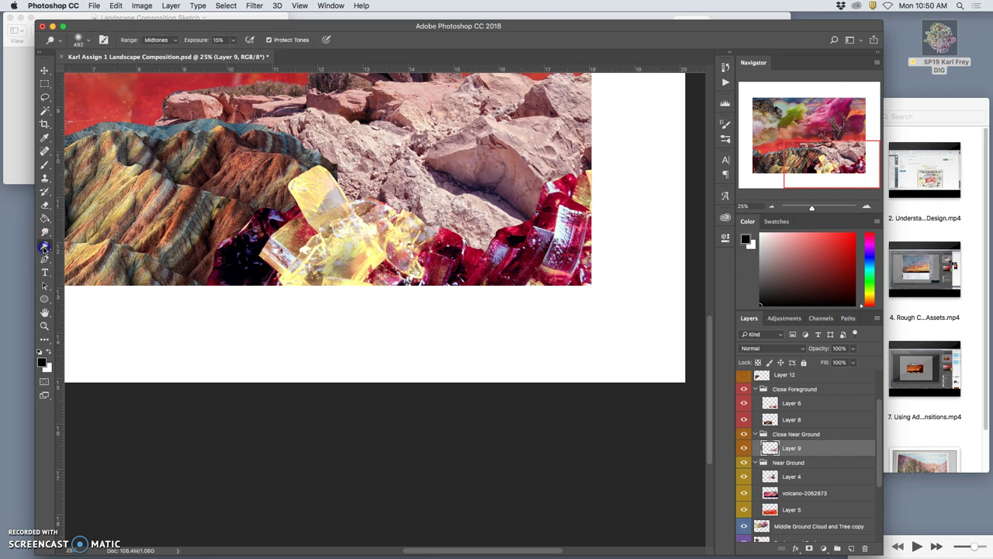
{"action": "left_click", "coordinate": [44, 246]}
{"action": "left_click", "coordinate": [78, 249]}
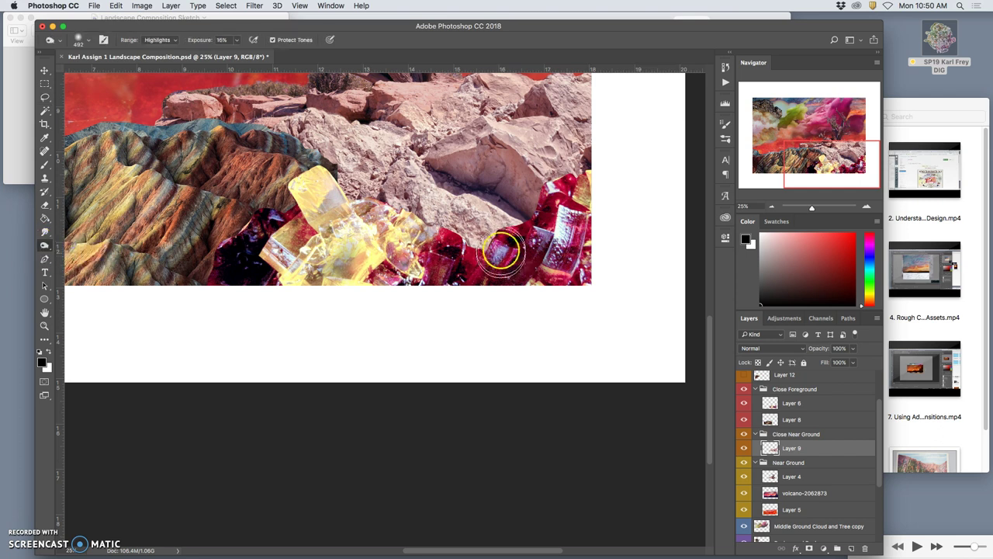
{"action": "mouse_move", "coordinate": [500, 250]}
{"action": "left_mouse_down"}
{"action": "mouse_move", "coordinate": [468, 243]}
{"action": "mouse_move", "coordinate": [486, 225]}
{"action": "mouse_move", "coordinate": [386, 210]}
{"action": "mouse_move", "coordinate": [528, 222]}
{"action": "mouse_move", "coordinate": [545, 208]}
{"action": "mouse_move", "coordinate": [489, 232]}
{"action": "mouse_move", "coordinate": [429, 224]}
{"action": "mouse_move", "coordinate": [494, 245]}
{"action": "mouse_move", "coordinate": [573, 165]}
{"action": "left_mouse_up"}
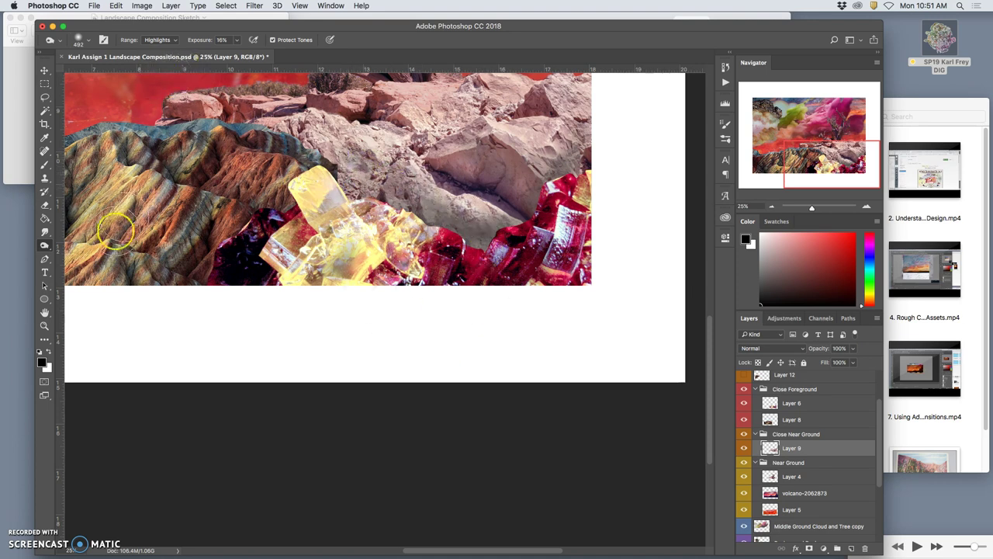
Set the Sponge tool to Saturate with 27% flow and a 332 px brush.
{"action": "left_click", "coordinate": [44, 244]}
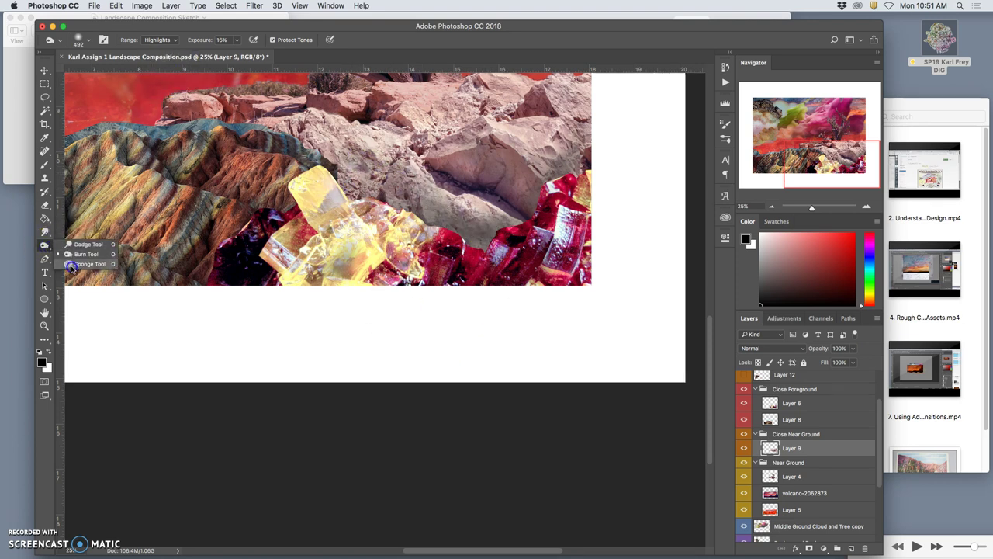
{"action": "left_click", "coordinate": [85, 264]}
{"action": "left_click", "coordinate": [175, 39]}
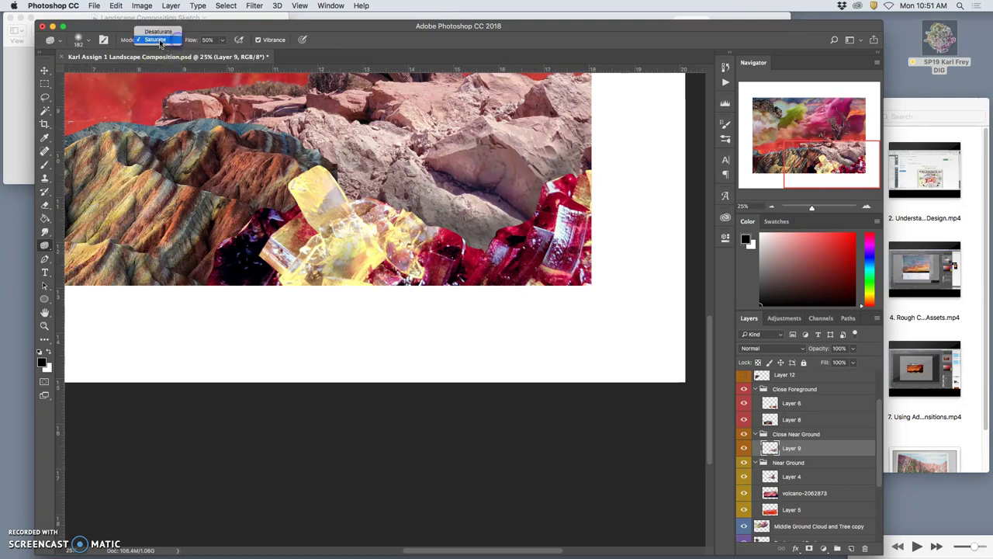
{"action": "left_click", "coordinate": [157, 39]}
{"action": "left_click", "coordinate": [225, 39]}
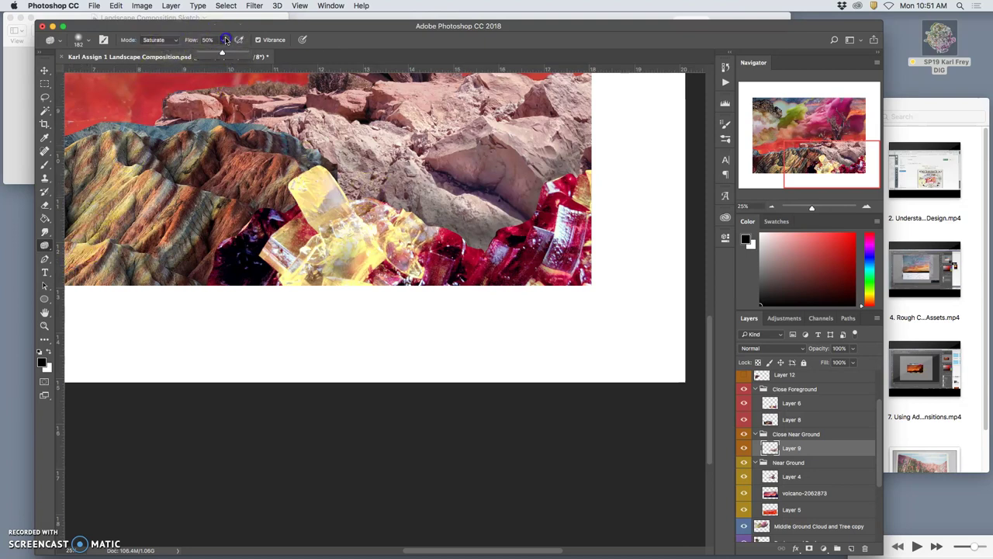
{"action": "left_click", "coordinate": [104, 39]}
{"action": "left_click", "coordinate": [78, 40]}
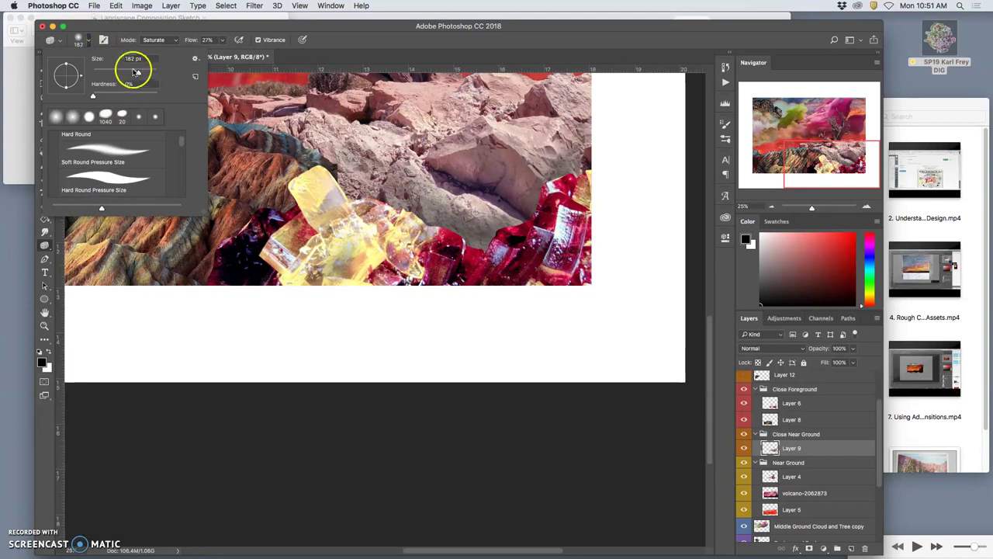
{"action": "left_click_drag", "start_coordinate": [132, 72], "coordinate": [155, 76]}
{"action": "left_click", "coordinate": [464, 219]}
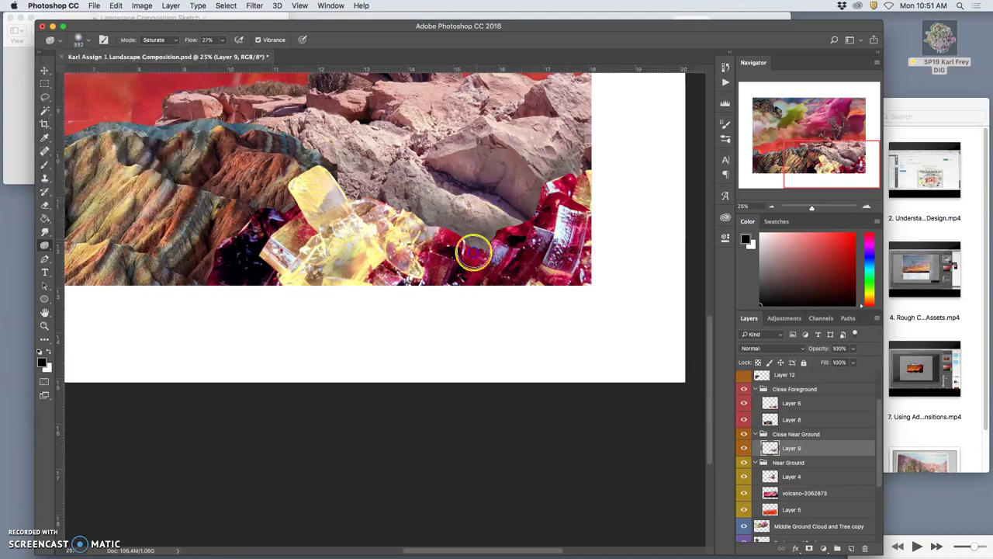
Saturate the red crystals and the rocks above them on Layer 9.
{"action": "mouse_move", "coordinate": [493, 241]}
{"action": "left_mouse_down"}
{"action": "mouse_move", "coordinate": [554, 169]}
{"action": "mouse_move", "coordinate": [485, 222]}
{"action": "mouse_move", "coordinate": [445, 191]}
{"action": "mouse_move", "coordinate": [442, 218]}
{"action": "mouse_move", "coordinate": [430, 218]}
{"action": "left_mouse_up"}
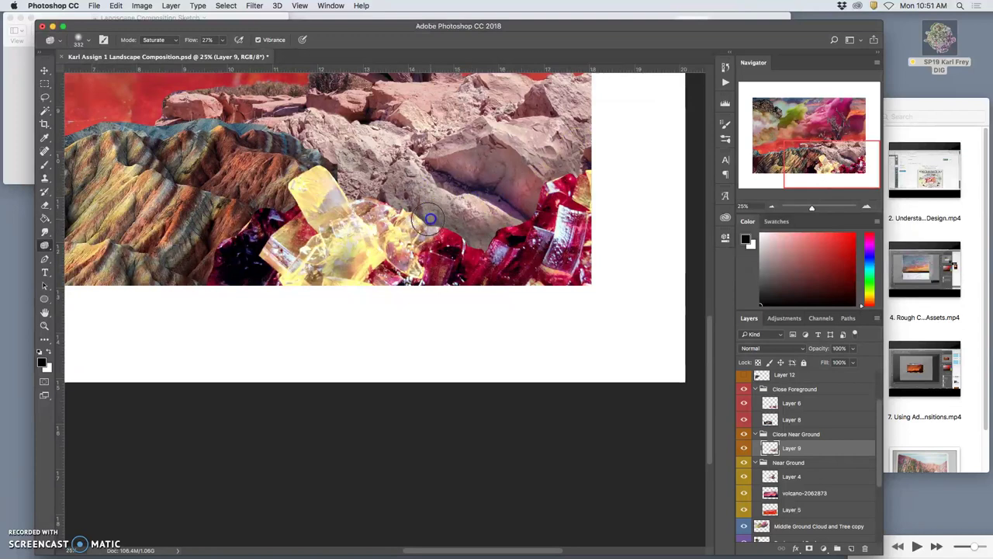
{"action": "mouse_move", "coordinate": [388, 159]}
{"action": "left_mouse_down"}
{"action": "mouse_move", "coordinate": [354, 148]}
{"action": "mouse_move", "coordinate": [336, 159]}
{"action": "mouse_move", "coordinate": [352, 188]}
{"action": "mouse_move", "coordinate": [381, 178]}
{"action": "mouse_move", "coordinate": [439, 220]}
{"action": "left_mouse_up"}
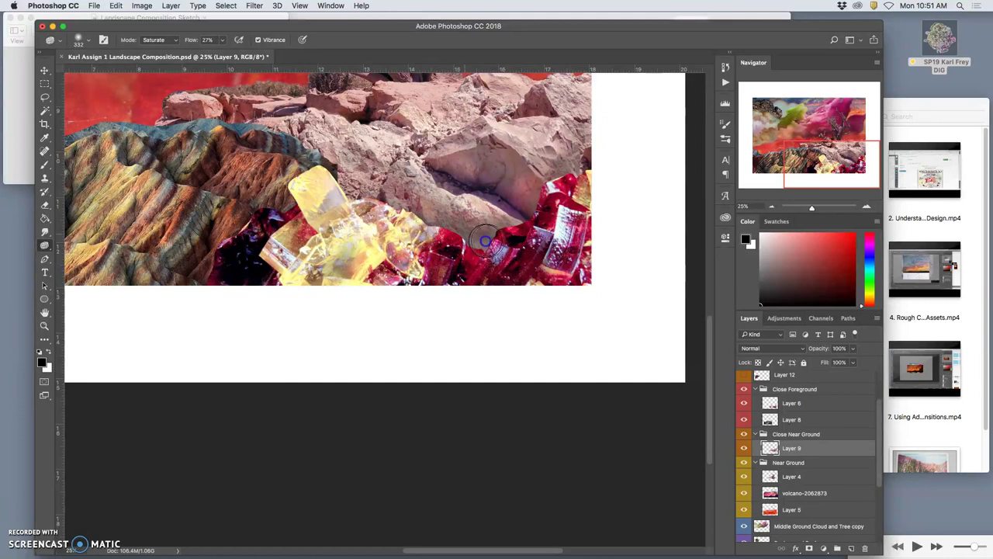
{"action": "left_click_drag", "start_coordinate": [485, 241], "coordinate": [504, 242]}
{"action": "left_click_drag", "start_coordinate": [546, 208], "coordinate": [510, 181]}
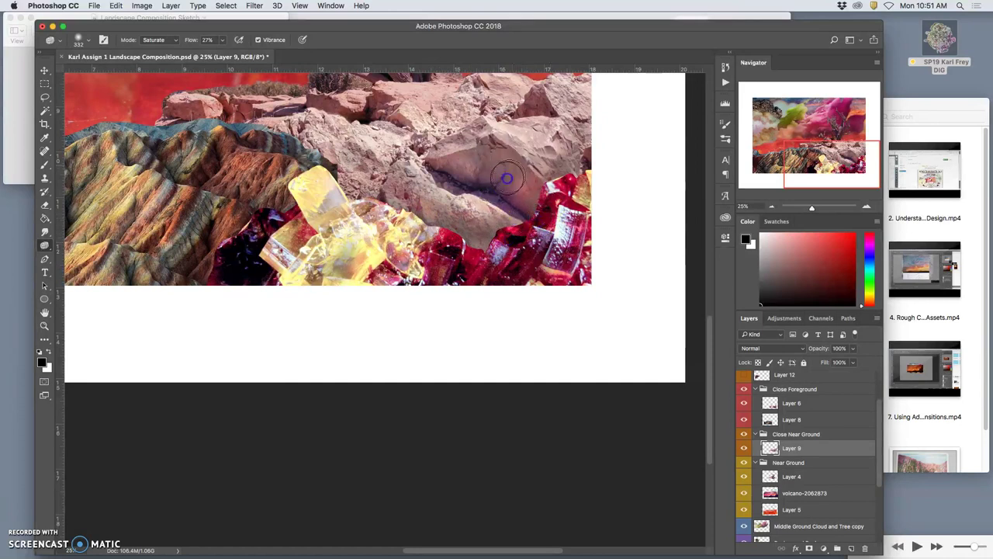